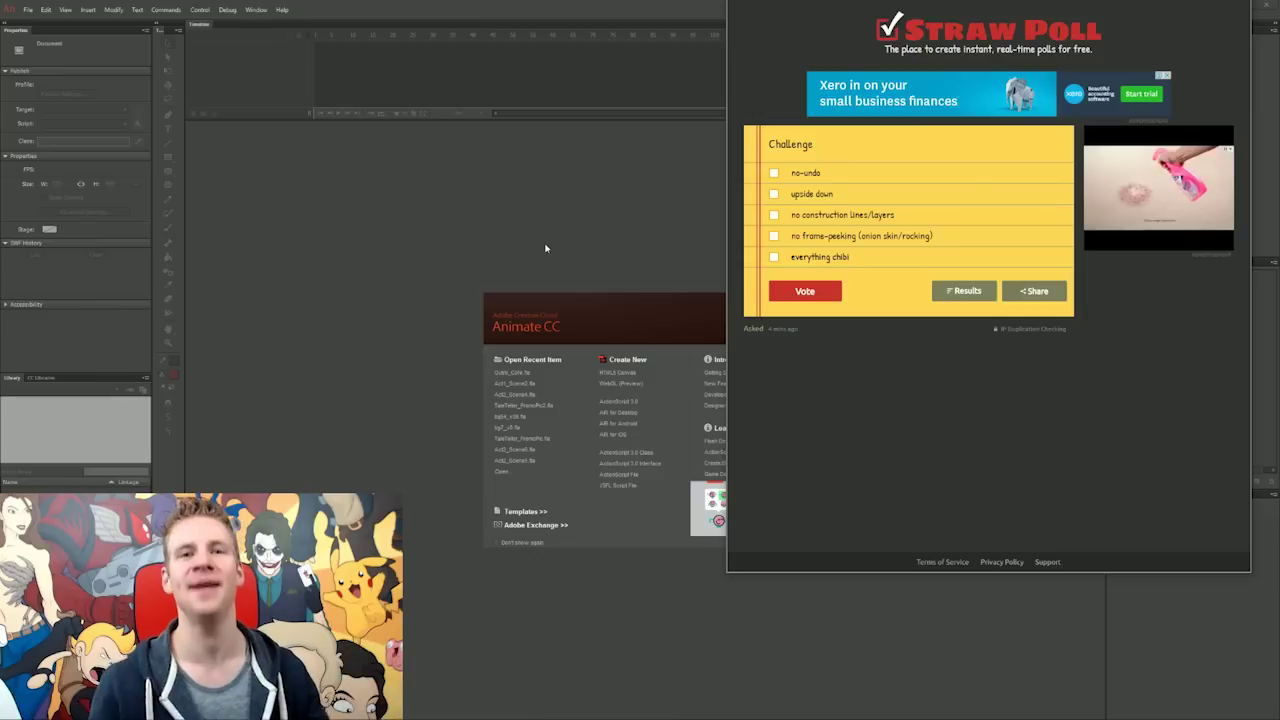
Step: Show the voting results of the Challenge poll on Straw Poll
{"action": "left_click", "coordinate": [965, 290]}
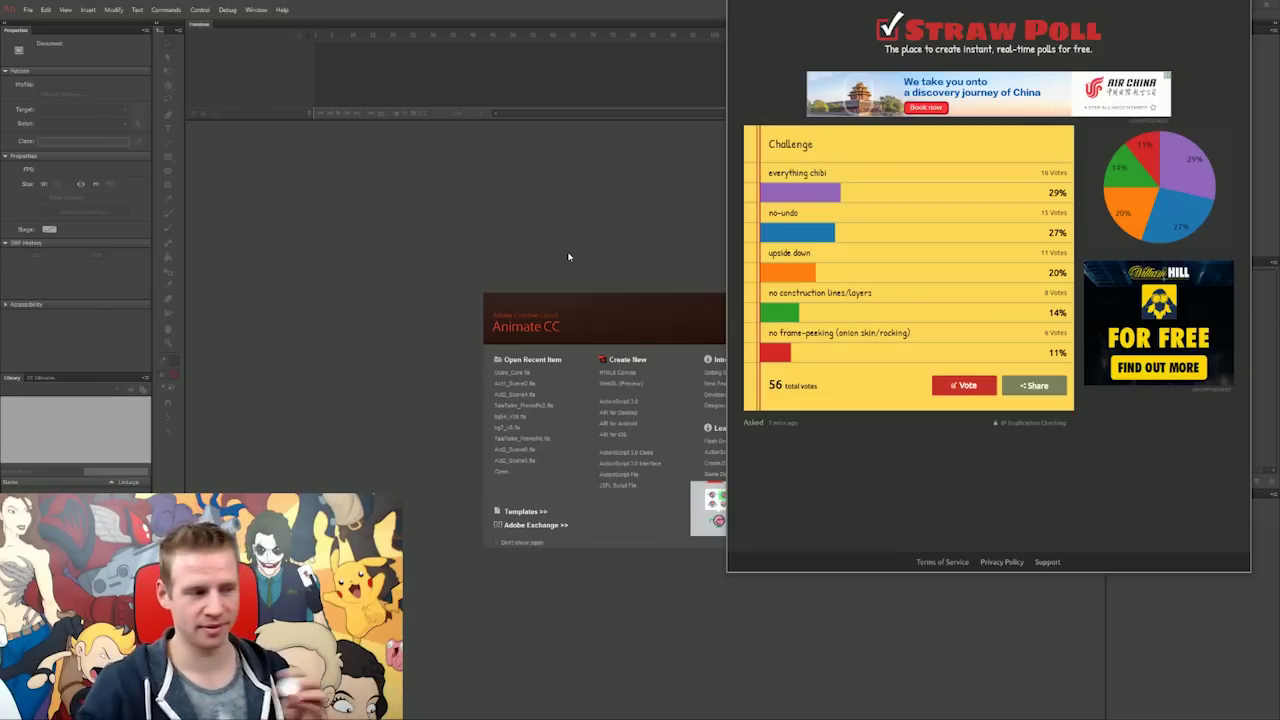
{"action": "double_click", "coordinate": [1106, 60]}
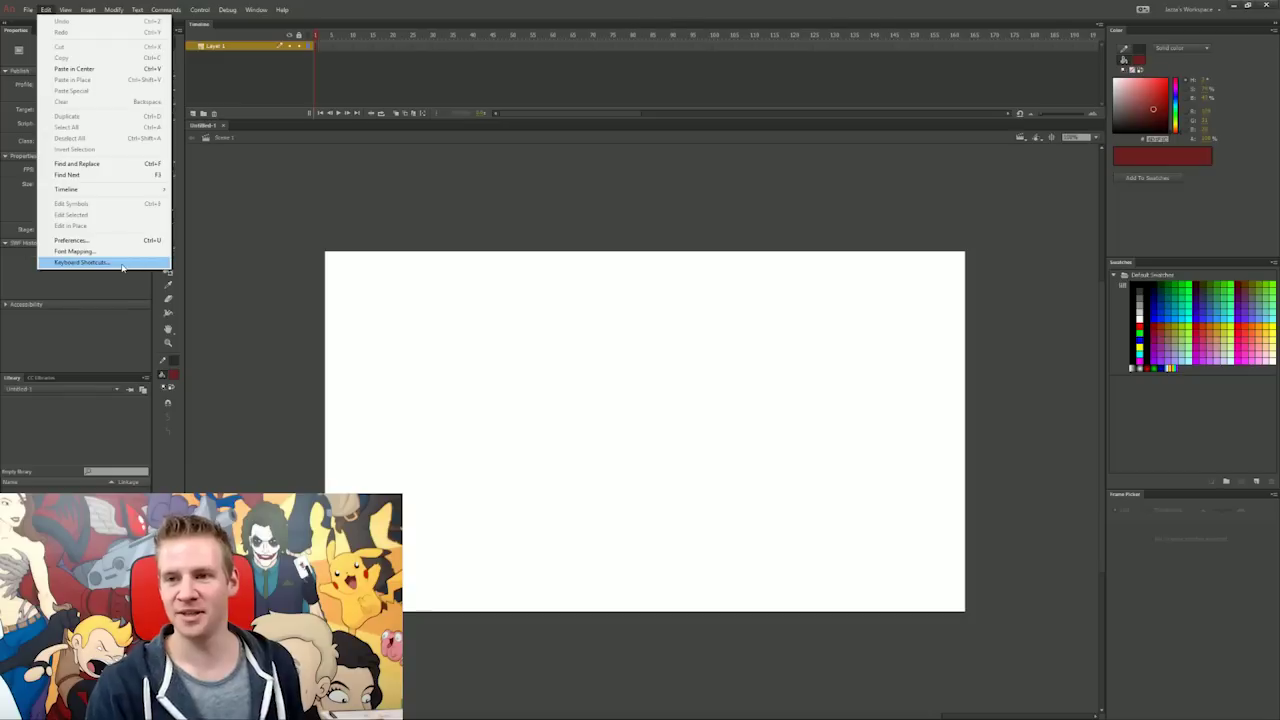
Step: Save the keyboard shortcuts as a new layout preset named WHAT'S DONE IS DONE
{"action": "left_click", "coordinate": [80, 259]}
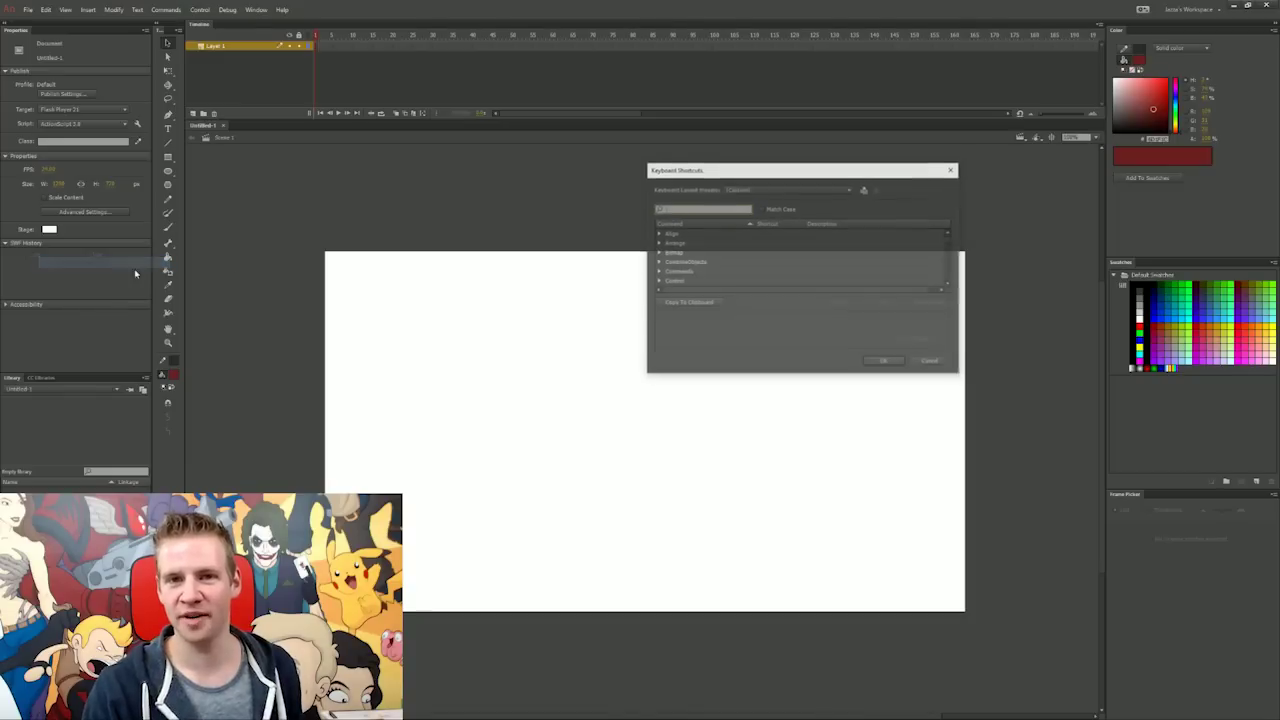
{"action": "left_click", "coordinate": [776, 190]}
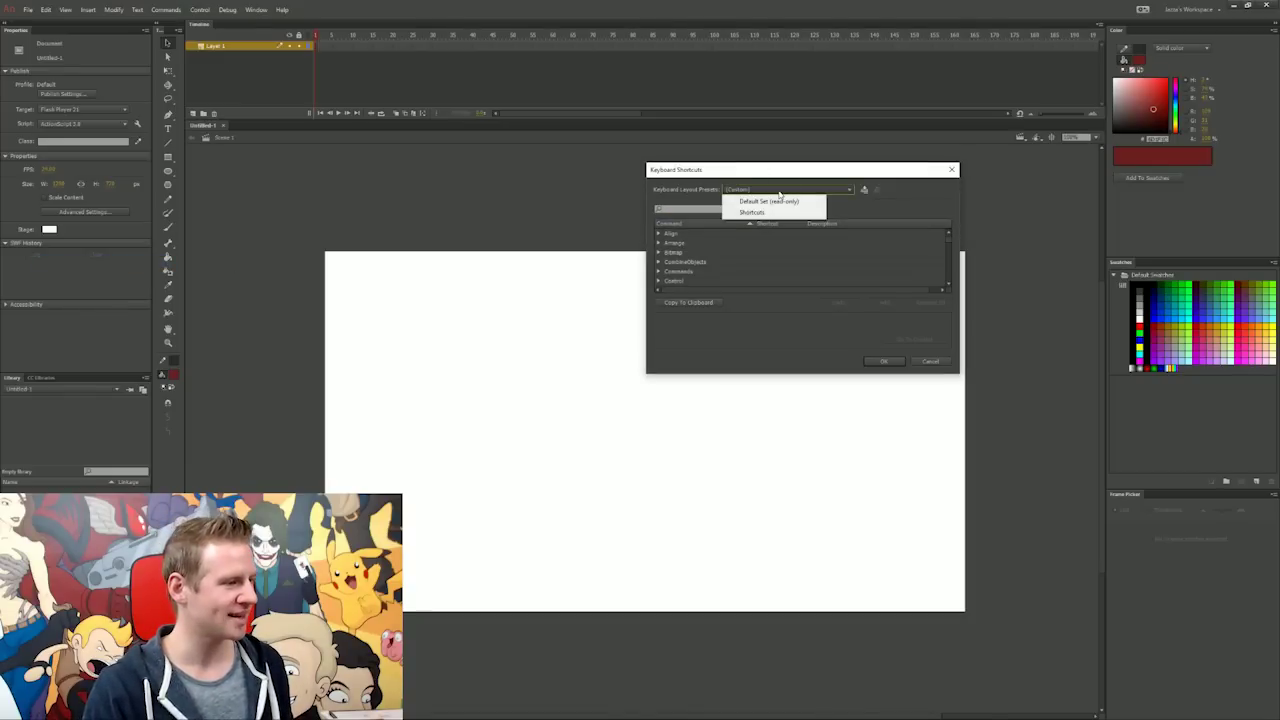
{"action": "left_click", "coordinate": [864, 190]}
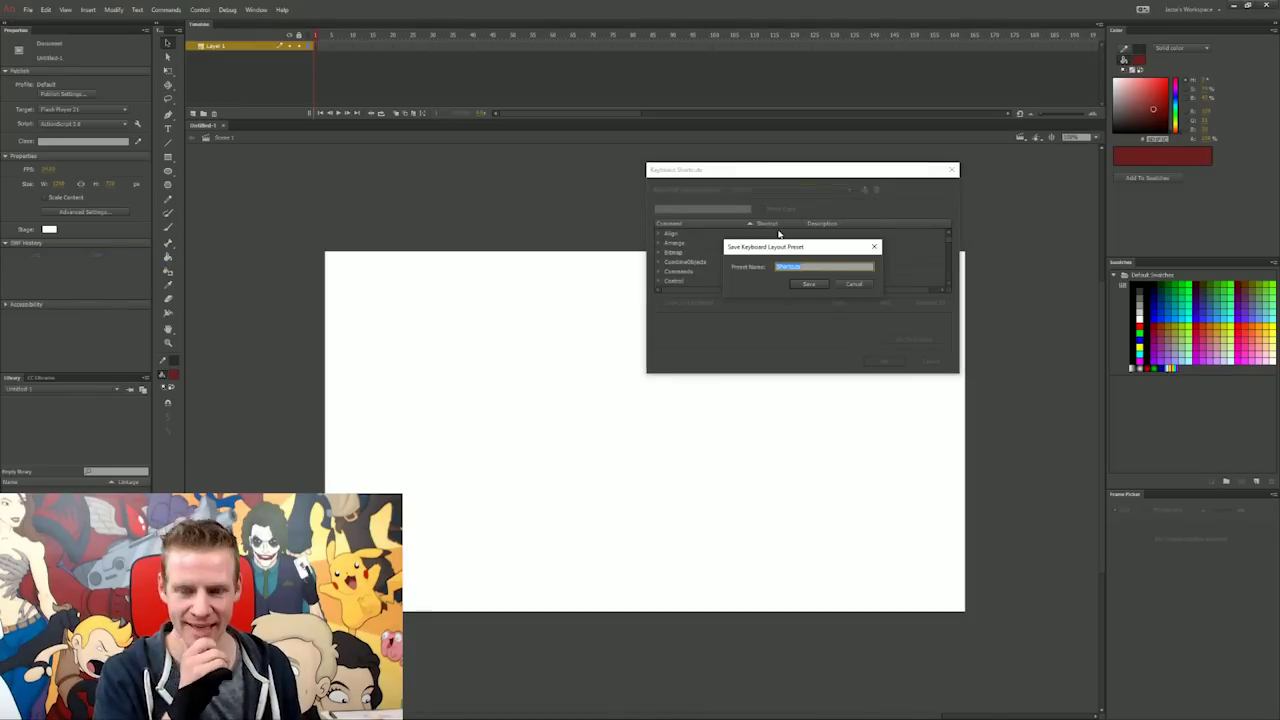
{"action": "type", "text": "WHAT'S DONE IS DONE"}
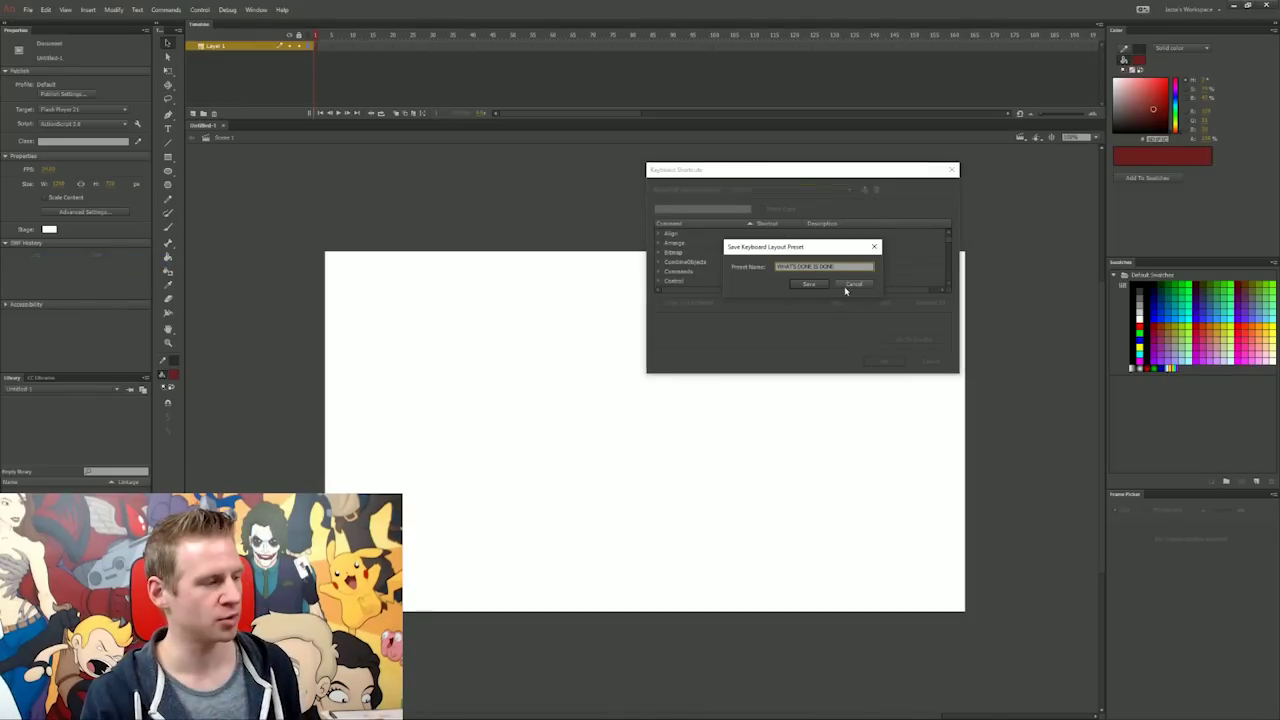
{"action": "left_click", "coordinate": [808, 283]}
Step: Find the undo commands in the keyboard shortcuts and remove the shortcuts assigned to Undo and Redo
{"action": "type", "text": "undo"}
{"action": "left_click", "coordinate": [762, 254]}
{"action": "key", "text": "Delete"}
{"action": "left_click", "coordinate": [769, 271]}
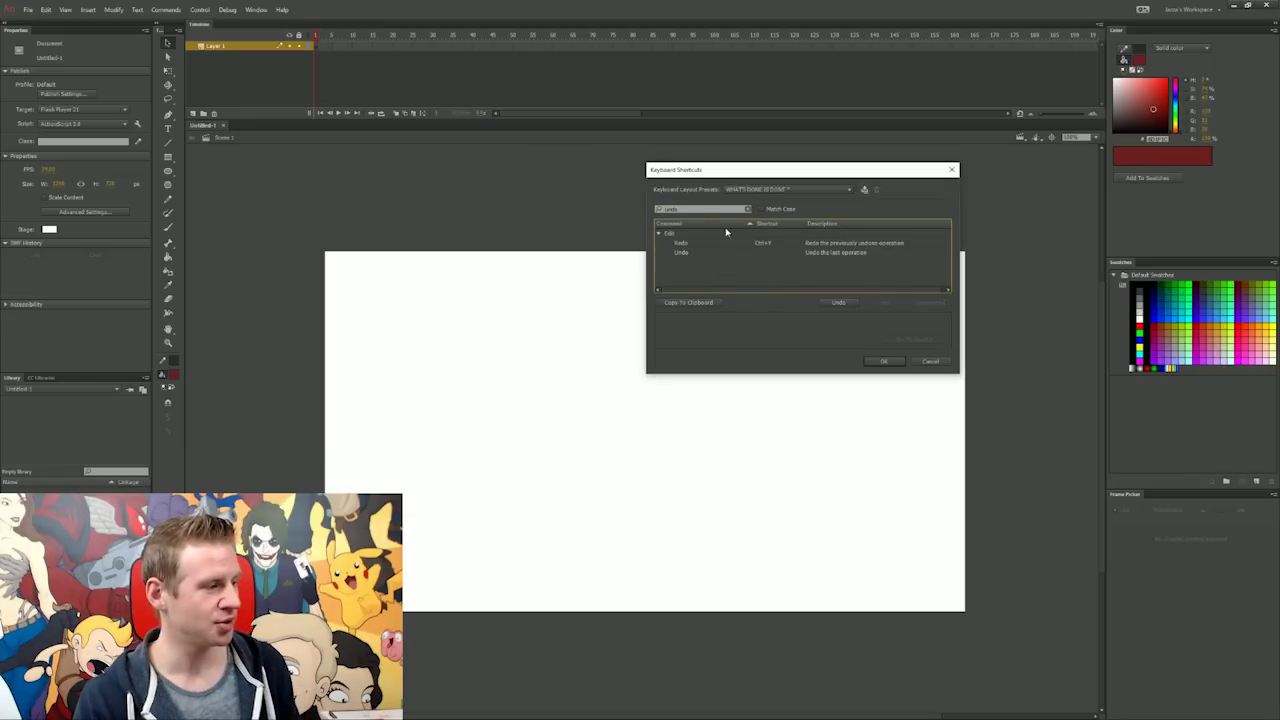
{"action": "left_click", "coordinate": [763, 243]}
{"action": "key", "text": "BackSpace"}
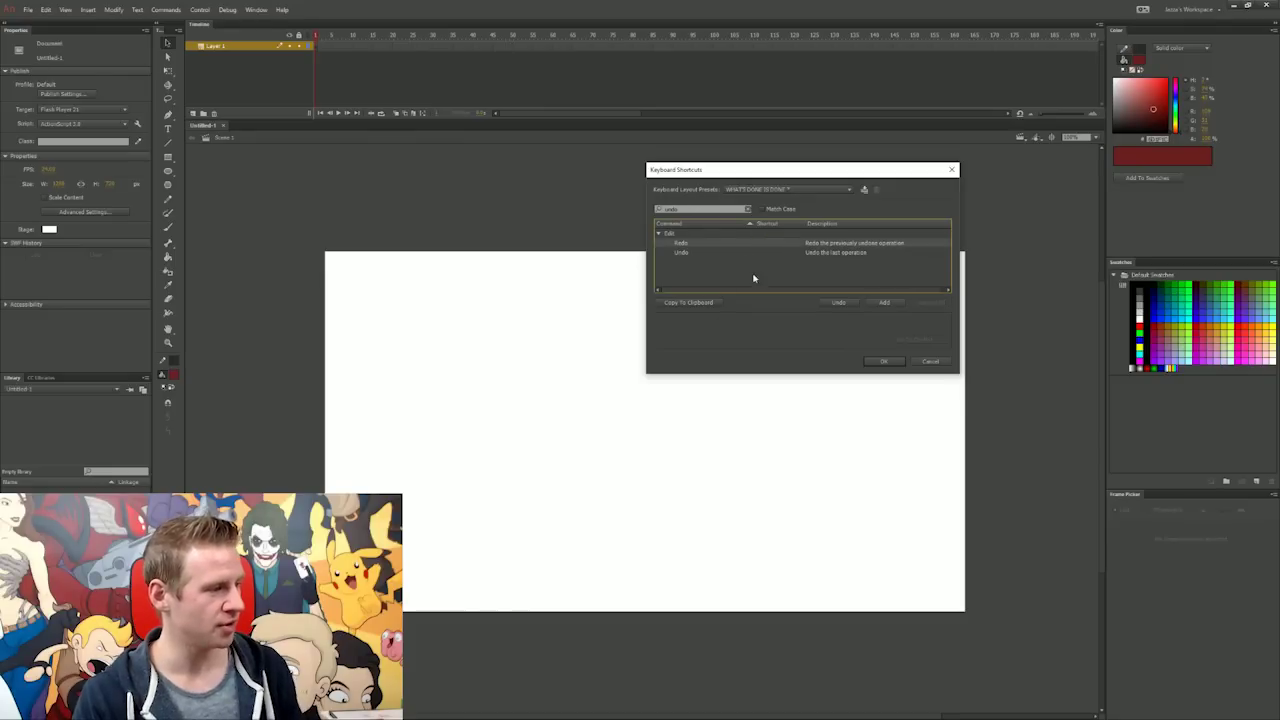
Step: Look up the Eraser tool's shortcut and accept the keyboard shortcut changes
{"action": "left_click_drag", "start_coordinate": [689, 208], "coordinate": [618, 211]}
{"action": "type", "text": "ererase"}
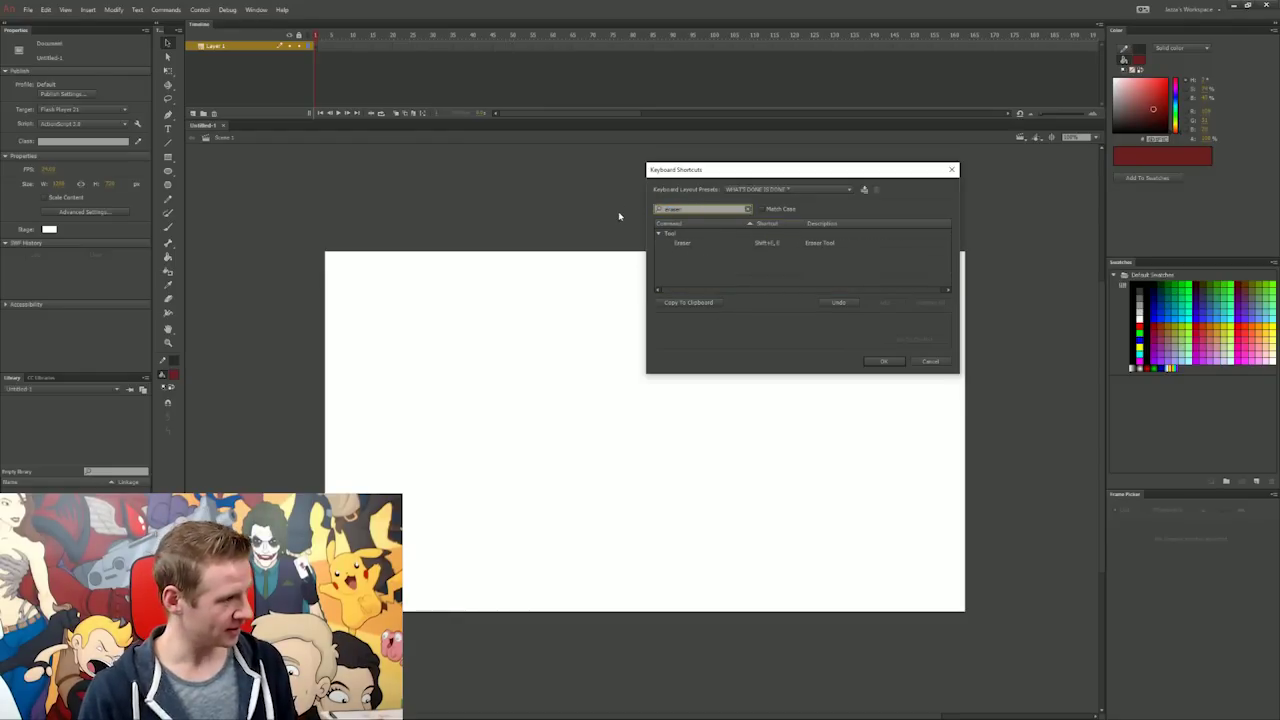
{"action": "left_click", "coordinate": [884, 361]}
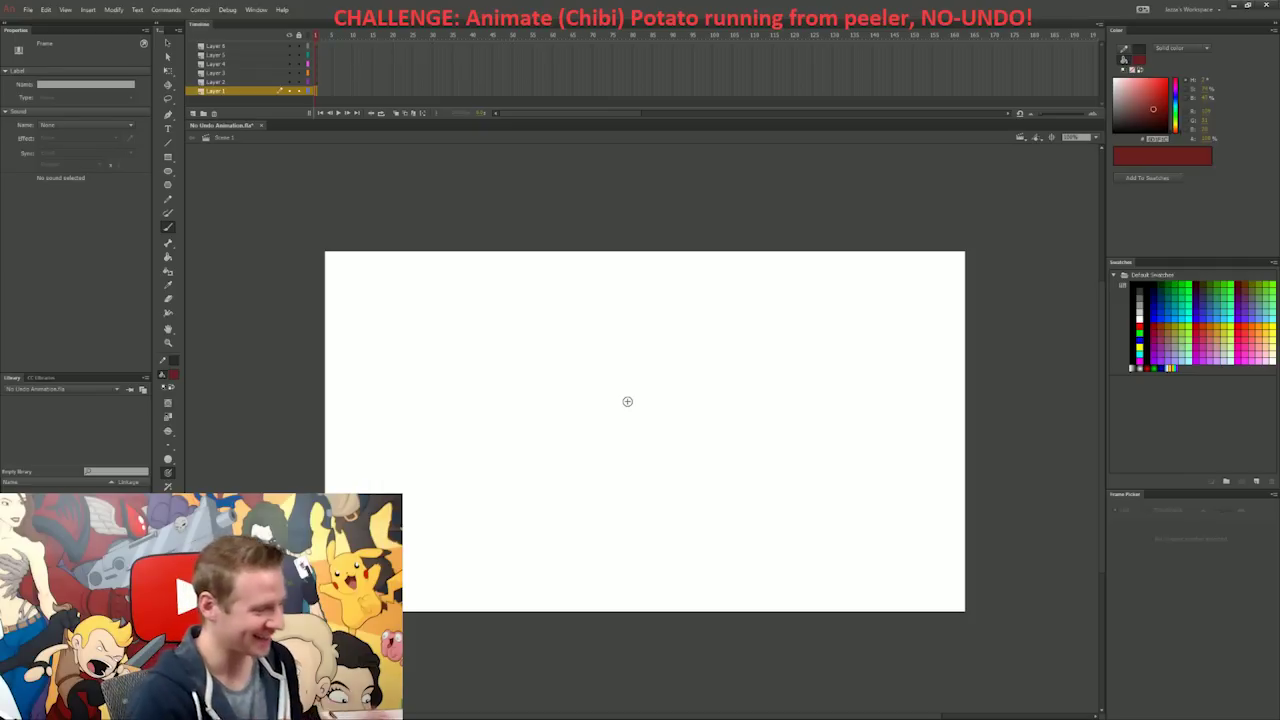
Step: Draw the running potato in black with the Brush tool, including gloved arms, legs, a frightened face and a curling strip of peel
{"action": "left_click", "coordinate": [1140, 287]}
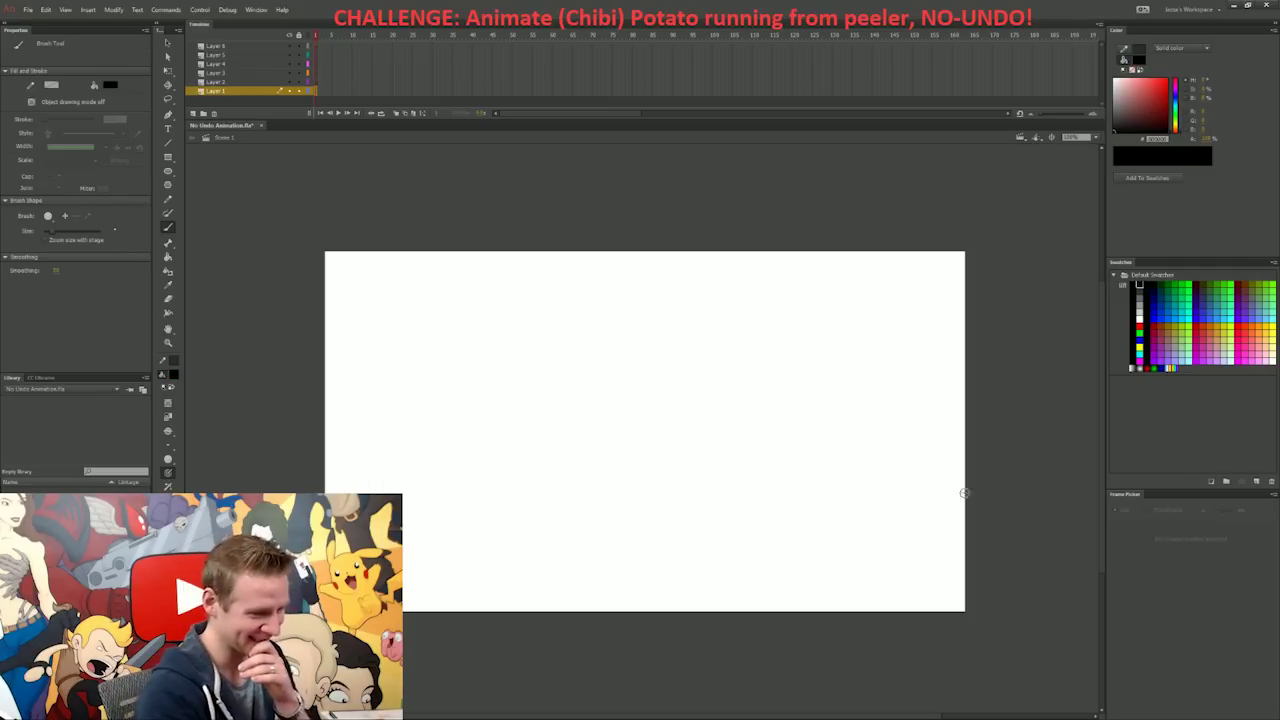
{"action": "key", "text": "ctrl+2"}
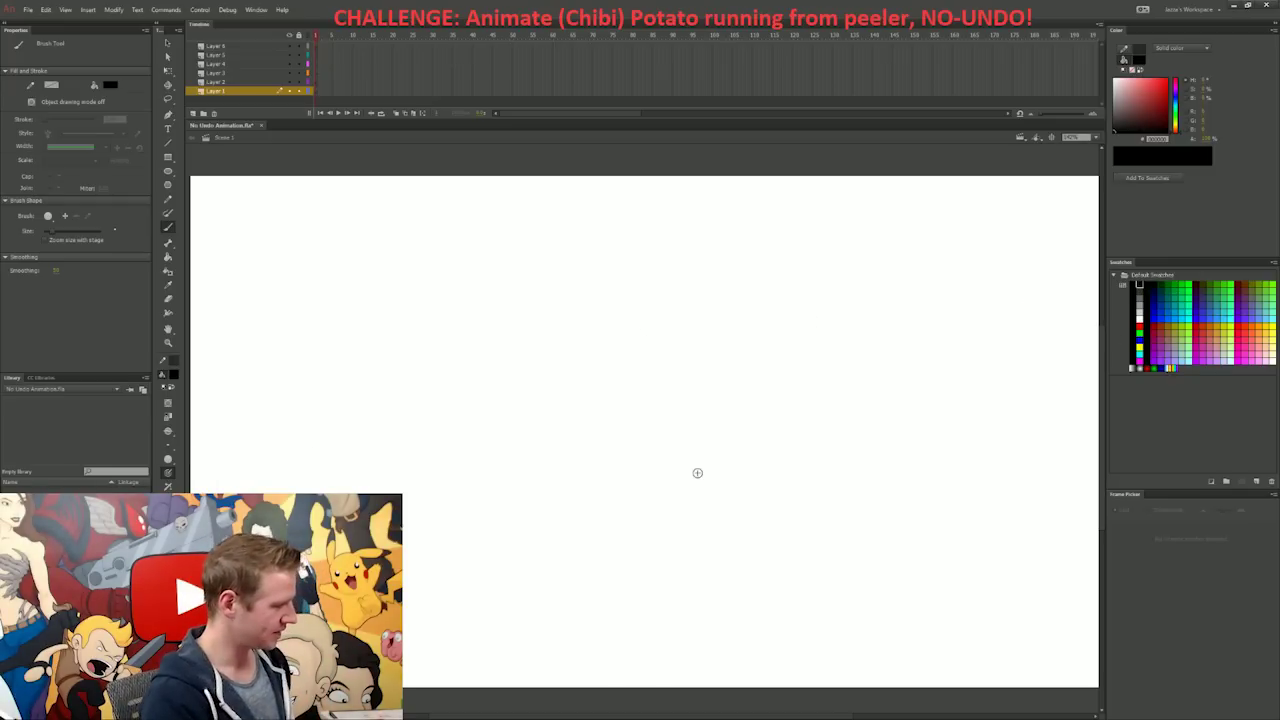
{"action": "mouse_move", "coordinate": [565, 345]}
{"action": "left_mouse_down"}
{"action": "mouse_move", "coordinate": [729, 386]}
{"action": "mouse_move", "coordinate": [571, 437]}
{"action": "left_mouse_up"}
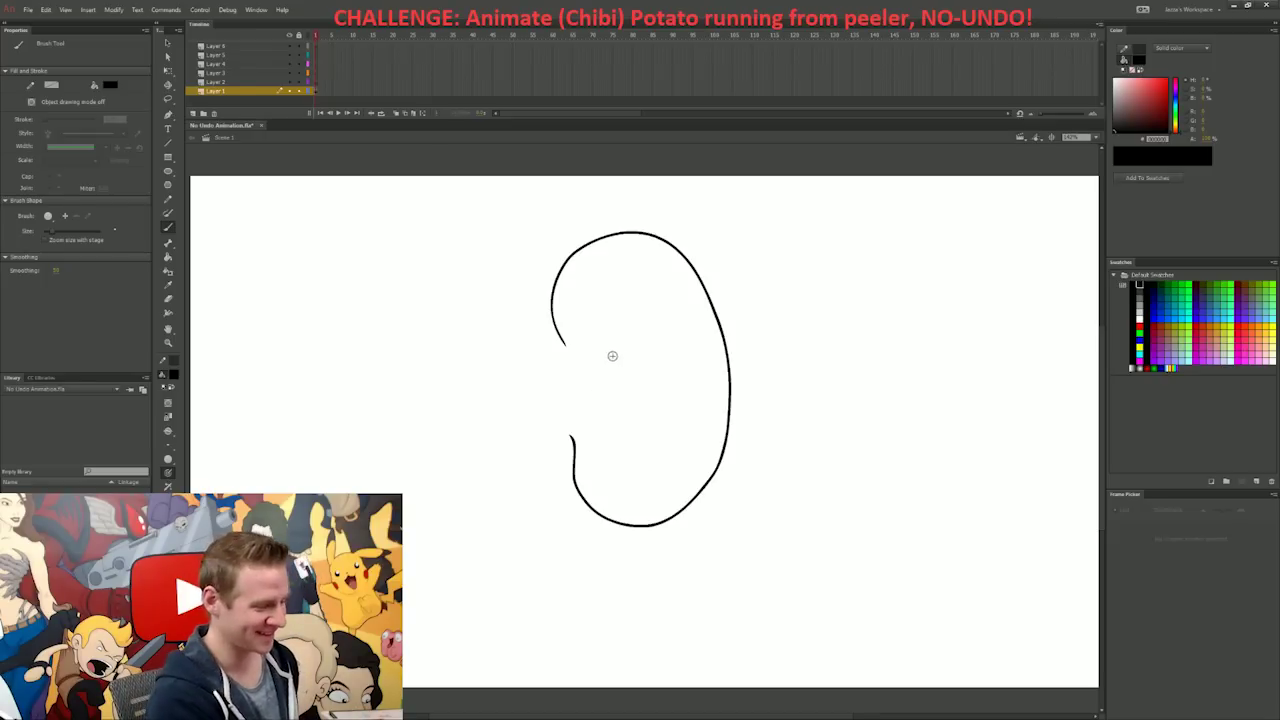
{"action": "mouse_move", "coordinate": [587, 340]}
{"action": "left_mouse_down"}
{"action": "mouse_move", "coordinate": [520, 374]}
{"action": "mouse_move", "coordinate": [511, 395]}
{"action": "left_mouse_up"}
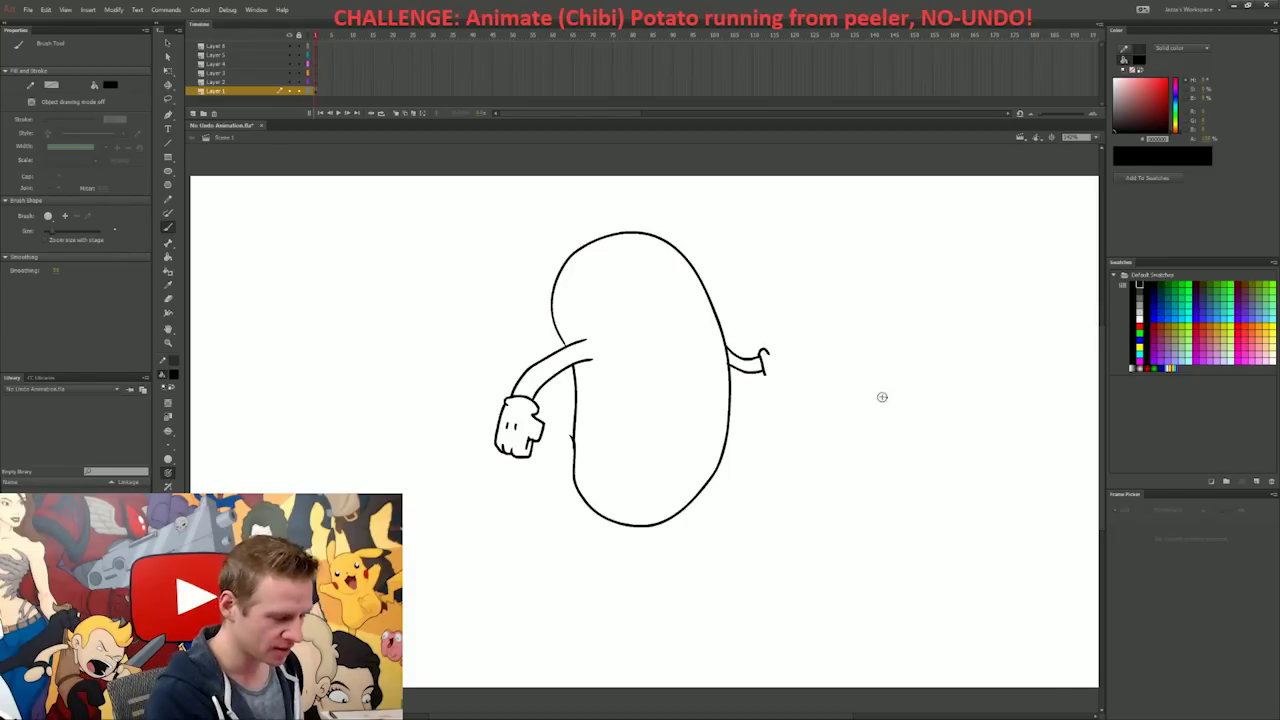
{"action": "left_click", "coordinate": [886, 397]}
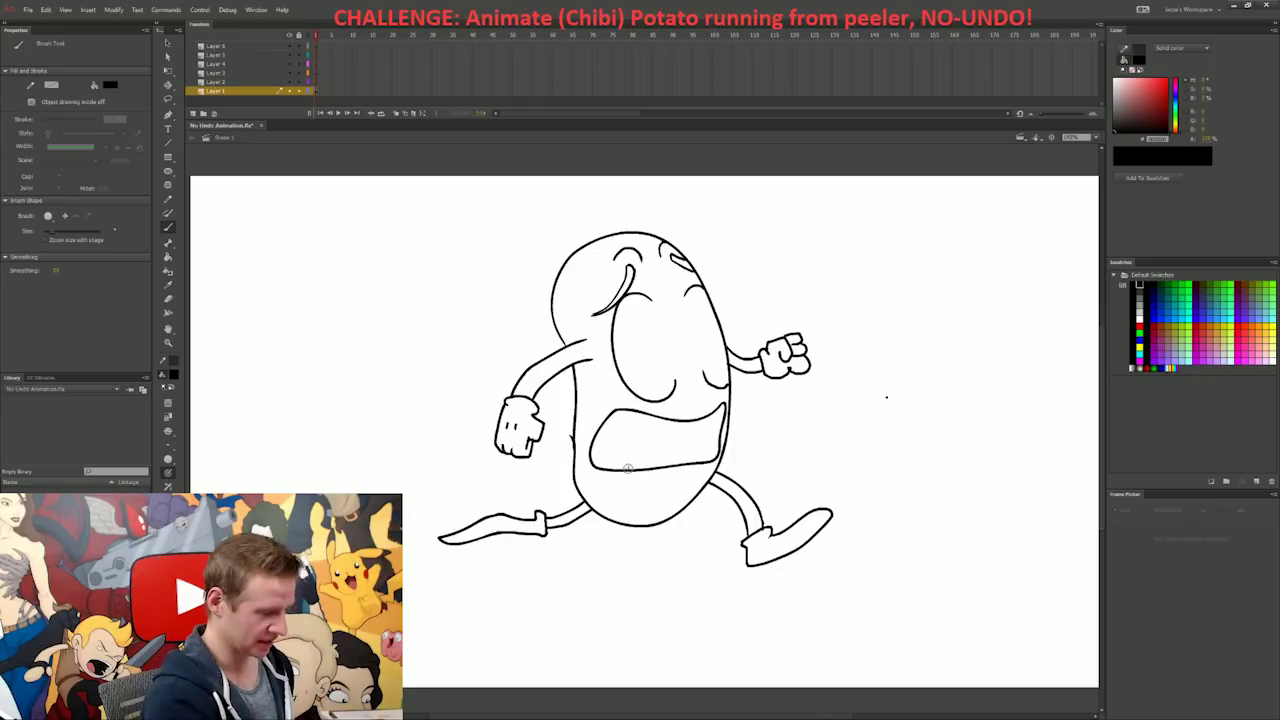
{"action": "left_click_drag", "start_coordinate": [610, 413], "coordinate": [607, 442]}
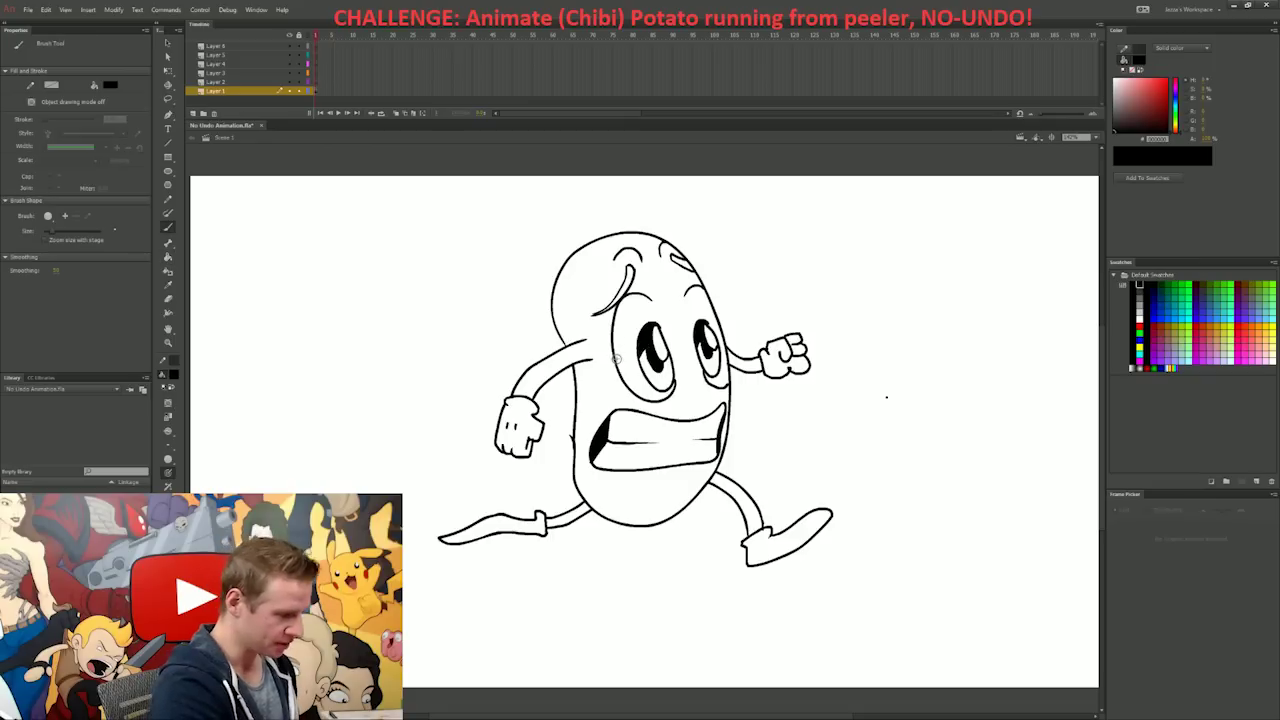
{"action": "mouse_move", "coordinate": [566, 350]}
{"action": "left_mouse_down"}
{"action": "mouse_move", "coordinate": [545, 318]}
{"action": "mouse_move", "coordinate": [496, 296]}
{"action": "mouse_move", "coordinate": [504, 307]}
{"action": "left_mouse_up"}
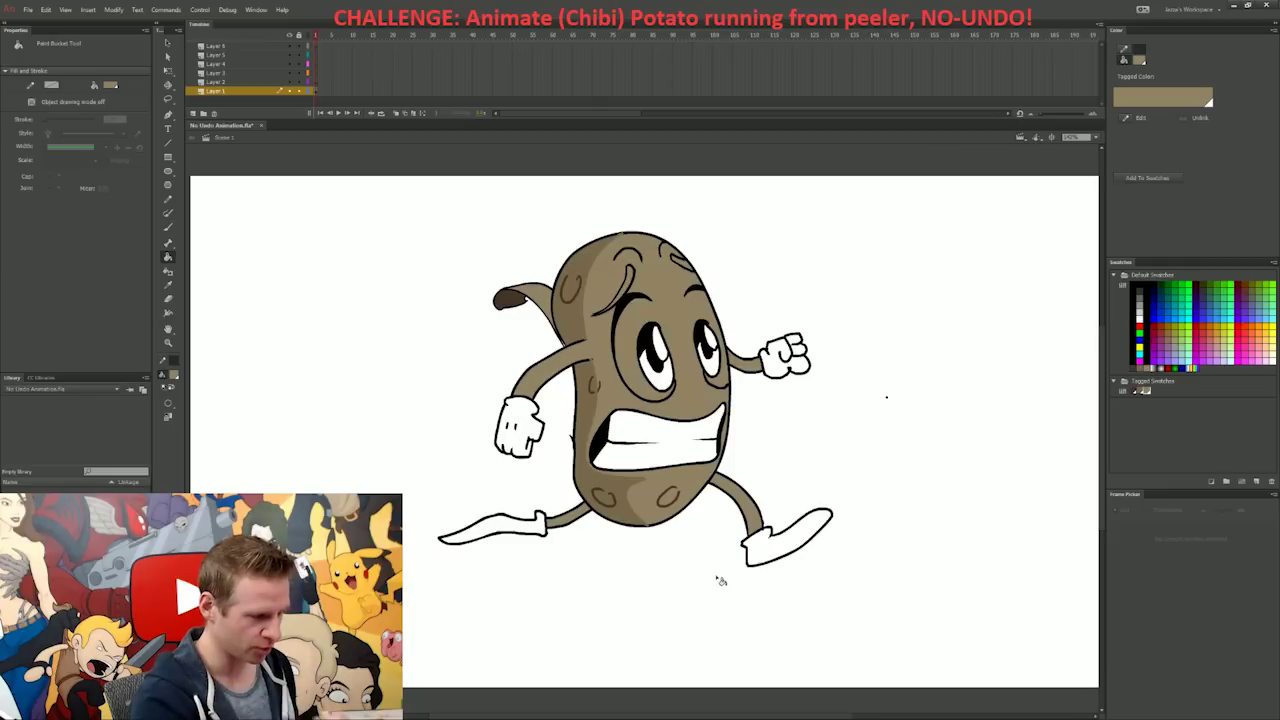
Step: Fill the whites of both potato eyes with white, closing the far eye's outline with a brush stroke
{"action": "left_click", "coordinate": [1140, 320]}
{"action": "key", "text": "b"}
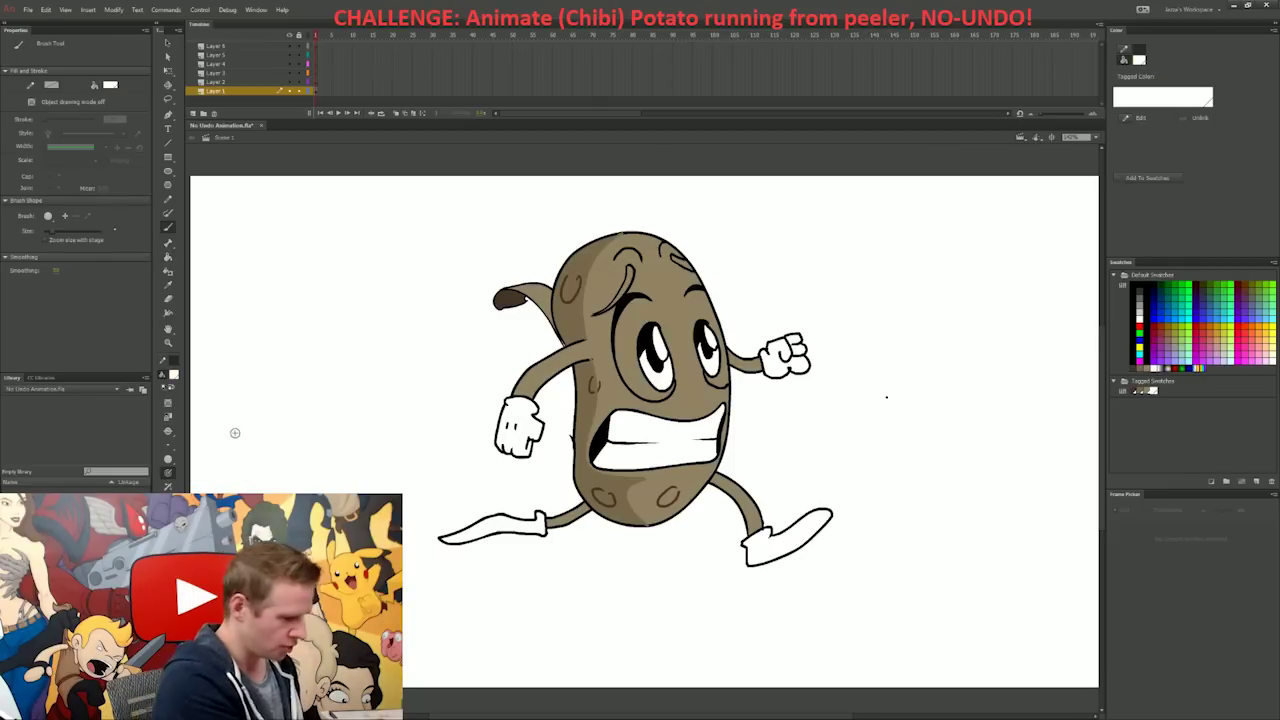
{"action": "key", "text": "k"}
{"action": "left_click", "coordinate": [640, 322]}
{"action": "key", "text": "b"}
{"action": "left_click_drag", "start_coordinate": [686, 295], "coordinate": [698, 326]}
{"action": "key", "text": "k"}
{"action": "left_click", "coordinate": [711, 372]}
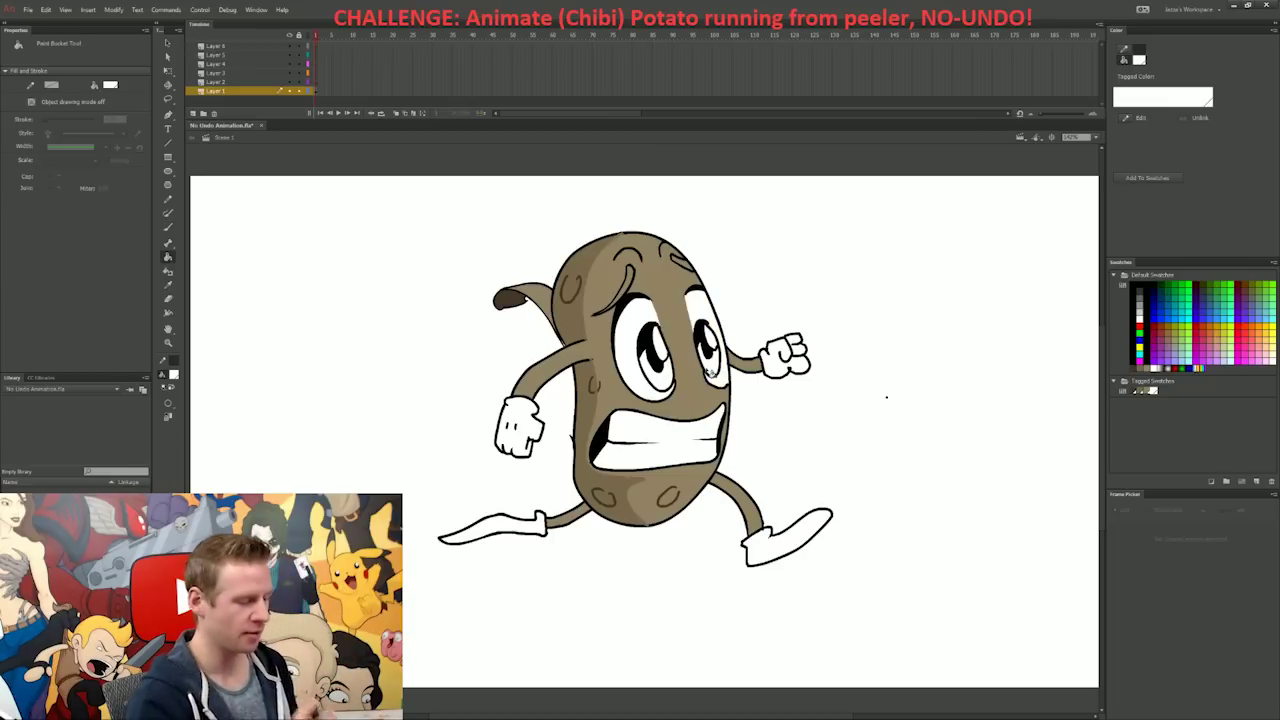
Step: Fill the front of the potato's body with medium brown and the wrinkle above the far eye with dark brown
{"action": "left_click", "coordinate": [1141, 391]}
{"action": "left_click", "coordinate": [685, 325]}
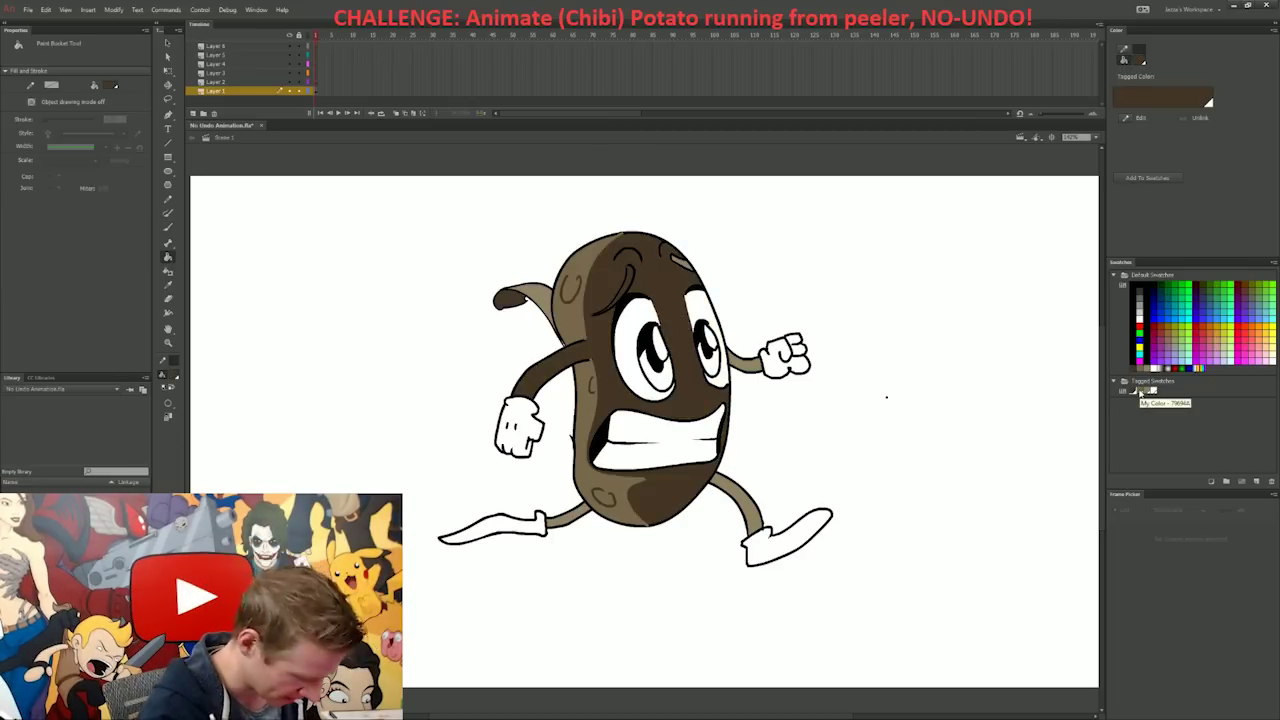
{"action": "left_click", "coordinate": [1146, 391]}
{"action": "left_click", "coordinate": [685, 325]}
{"action": "left_click", "coordinate": [1140, 391]}
{"action": "left_click", "coordinate": [687, 268]}
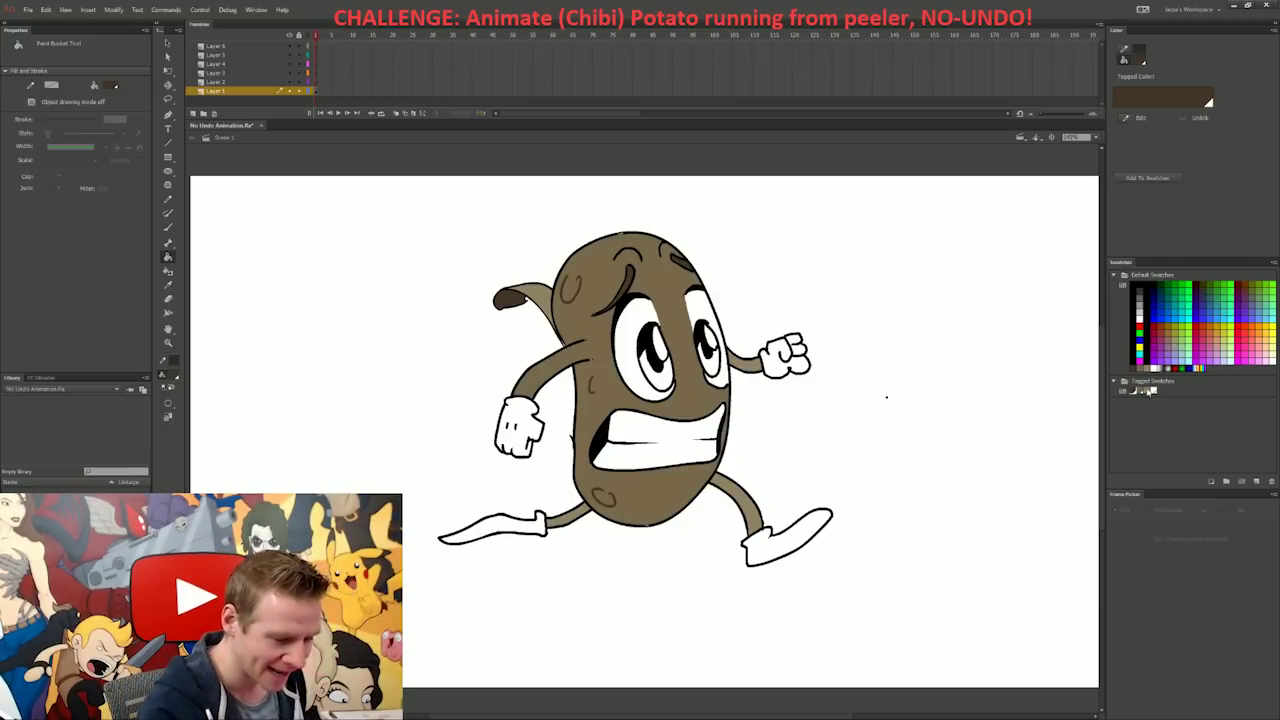
Step: Brush a shading edge down the potato's lower body and fill the area beside it with a tagged brown swatch
{"action": "left_click", "coordinate": [1146, 390]}
{"action": "key", "text": "b"}
{"action": "mouse_move", "coordinate": [594, 397]}
{"action": "left_mouse_down"}
{"action": "mouse_move", "coordinate": [588, 460]}
{"action": "mouse_move", "coordinate": [648, 524]}
{"action": "left_mouse_up"}
{"action": "key", "text": "k"}
{"action": "left_click", "coordinate": [665, 514]}
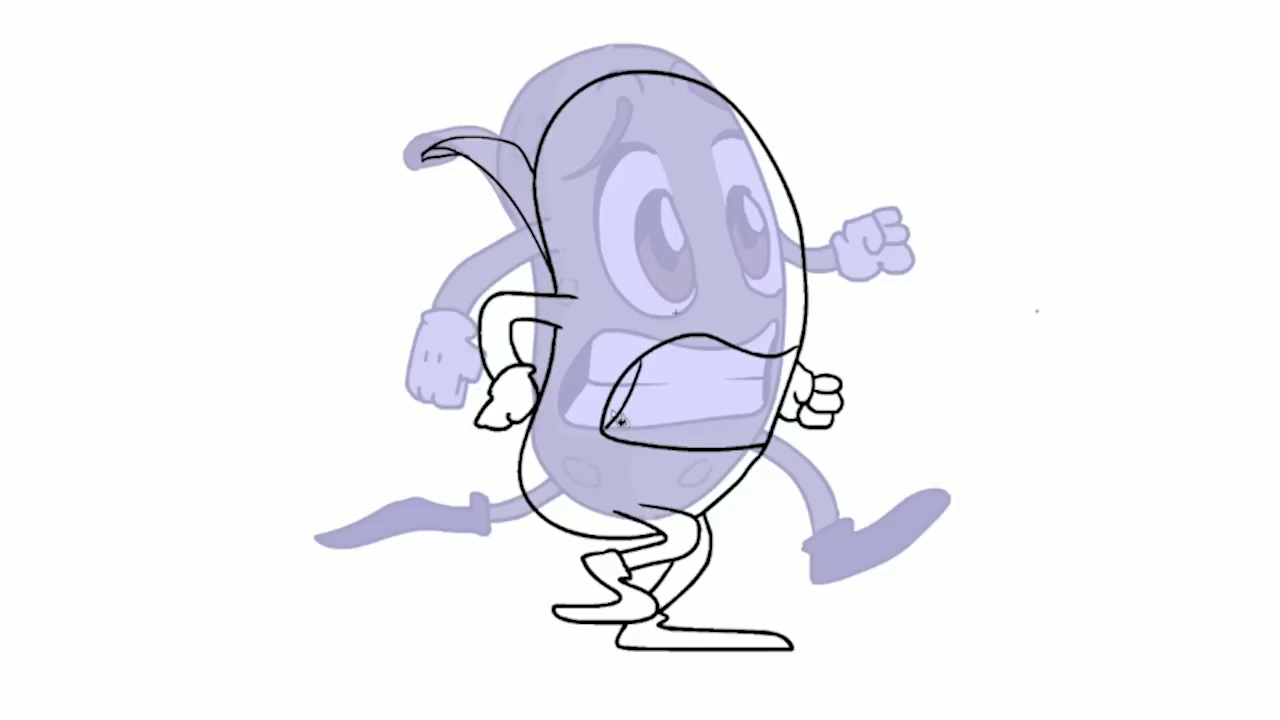
Step: Draw the next key poses and the first in-between of the run cycle in black over the onion-skinned frames
{"action": "left_click_drag", "start_coordinate": [612, 425], "coordinate": [617, 433]}
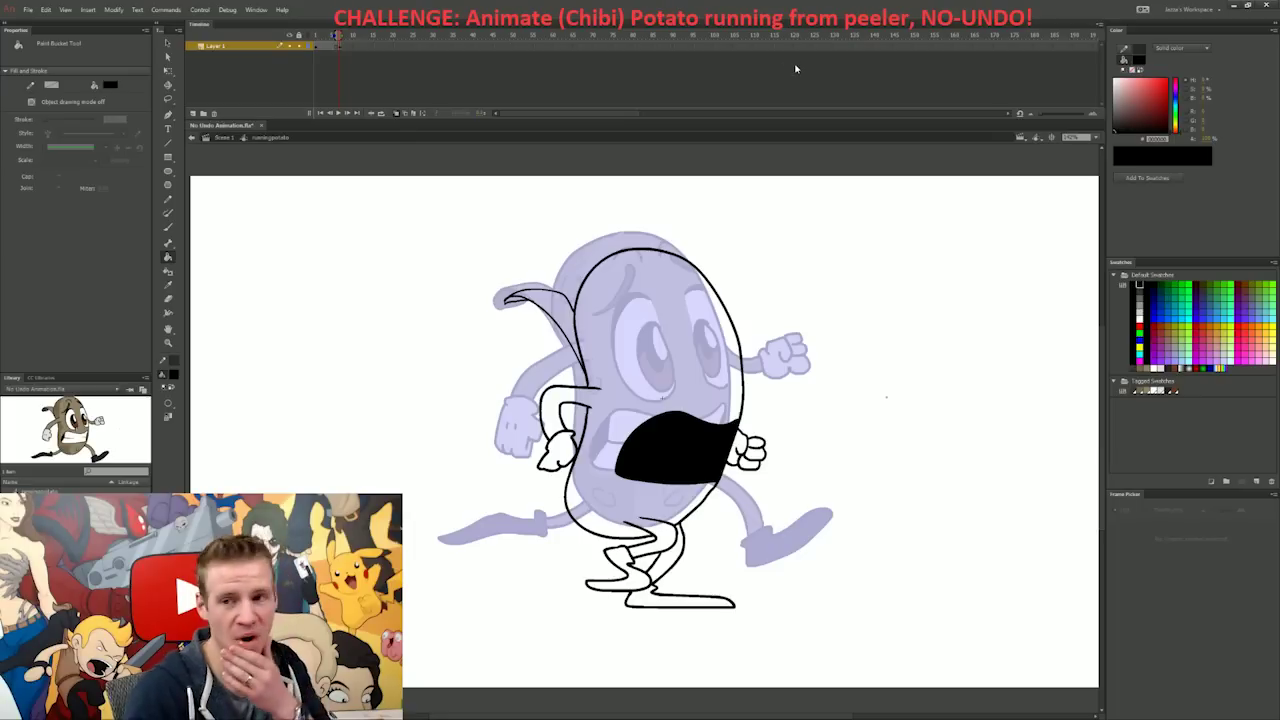
{"action": "key", "text": "b"}
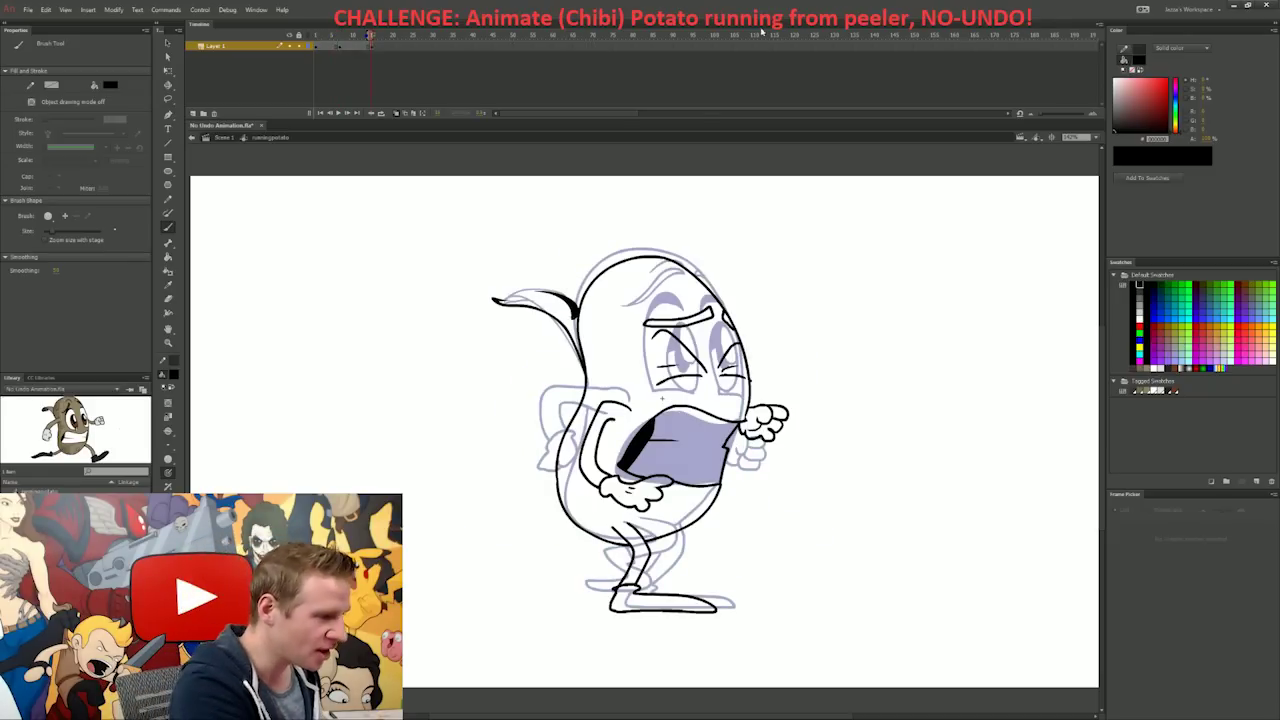
{"action": "left_click_drag", "start_coordinate": [573, 297], "coordinate": [572, 313]}
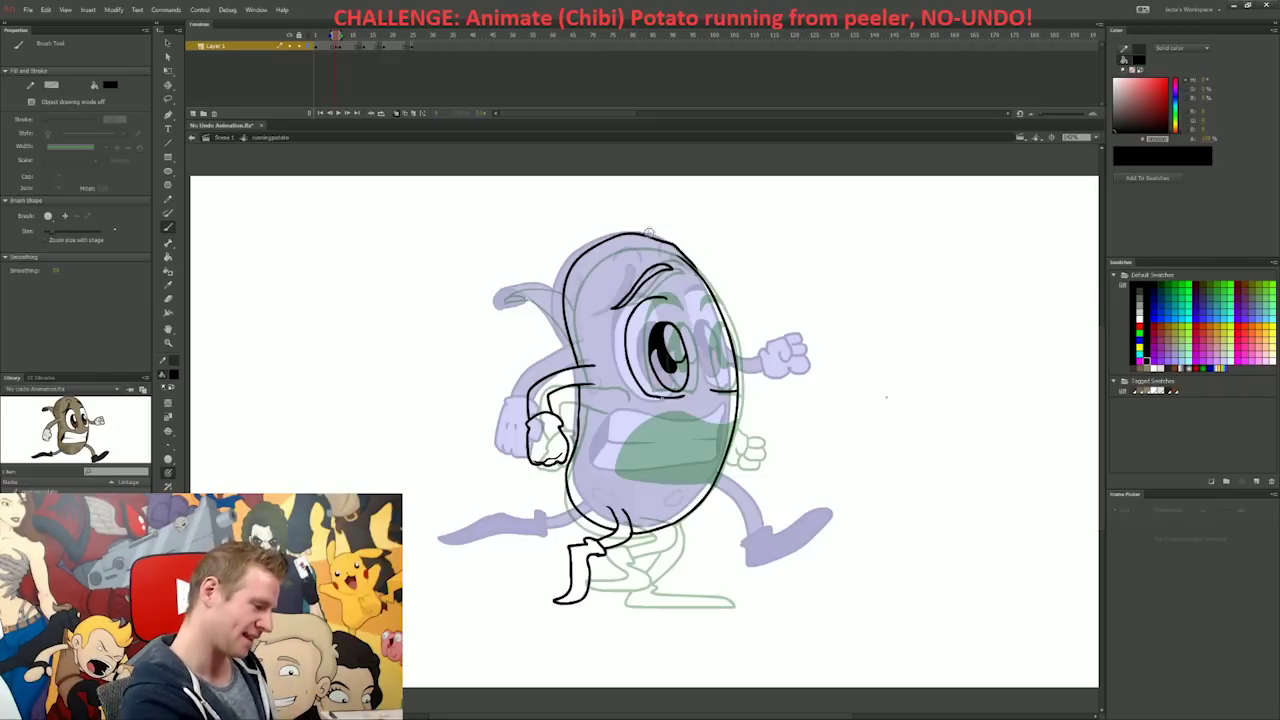
{"action": "left_click_drag", "start_coordinate": [684, 252], "coordinate": [698, 279]}
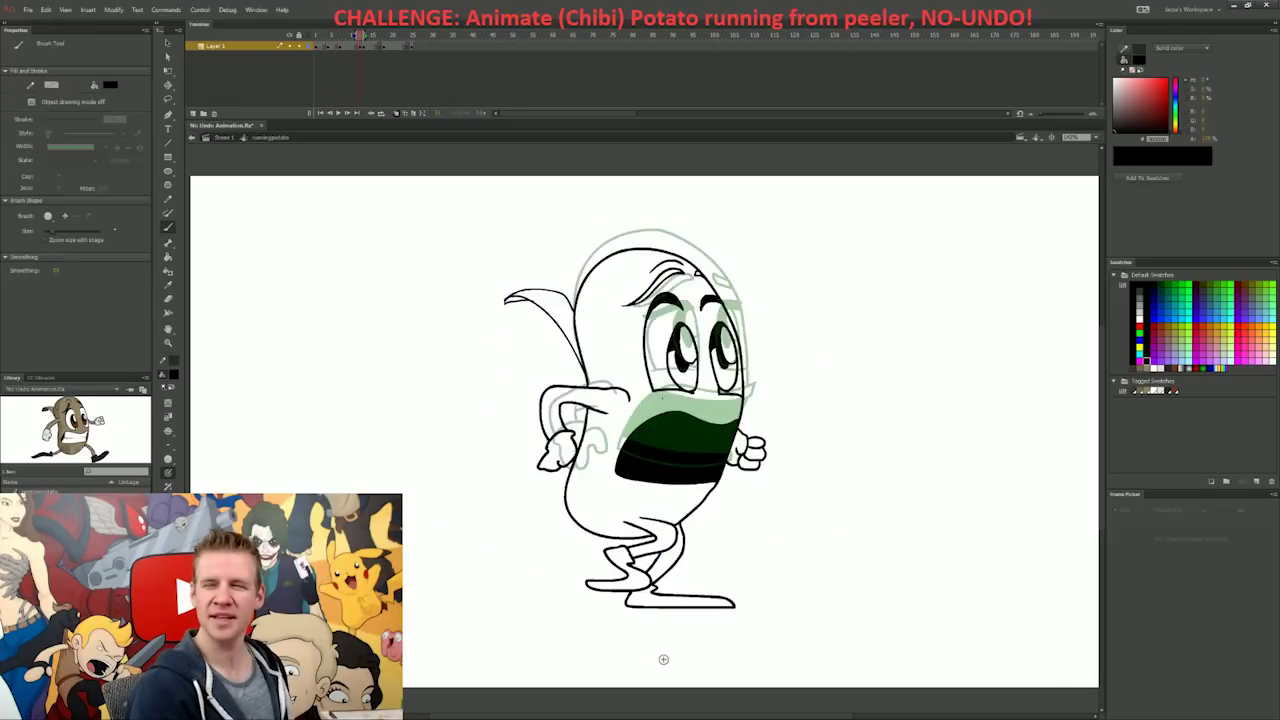
Step: Flip back and forth between neighbouring frames to check the motion of the run cycle
{"action": "key", "text": "comma"}
{"action": "key", "text": "comma"}
{"action": "key", "text": "period"}
{"action": "key", "text": "period"}
{"action": "key", "text": "comma"}
{"action": "key", "text": "comma"}
{"action": "key", "text": "period"}
{"action": "key", "text": "period"}
{"action": "key", "text": "comma"}
{"action": "key", "text": "comma"}
{"action": "key", "text": "period"}
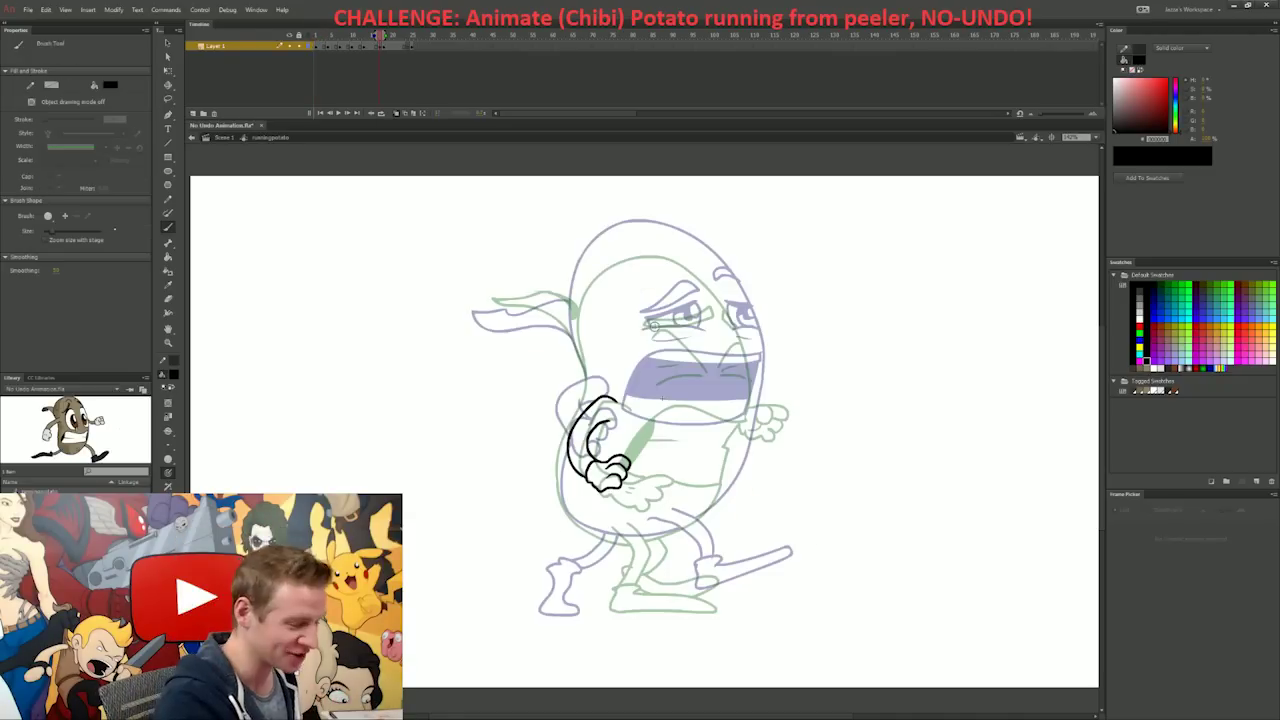
Step: Ink the face, body and front leg of the in-between with half-closed eyes, and compare it with the previous frame
{"action": "mouse_move", "coordinate": [644, 320]}
{"action": "left_mouse_down"}
{"action": "mouse_move", "coordinate": [698, 311]}
{"action": "mouse_move", "coordinate": [707, 296]}
{"action": "left_mouse_up"}
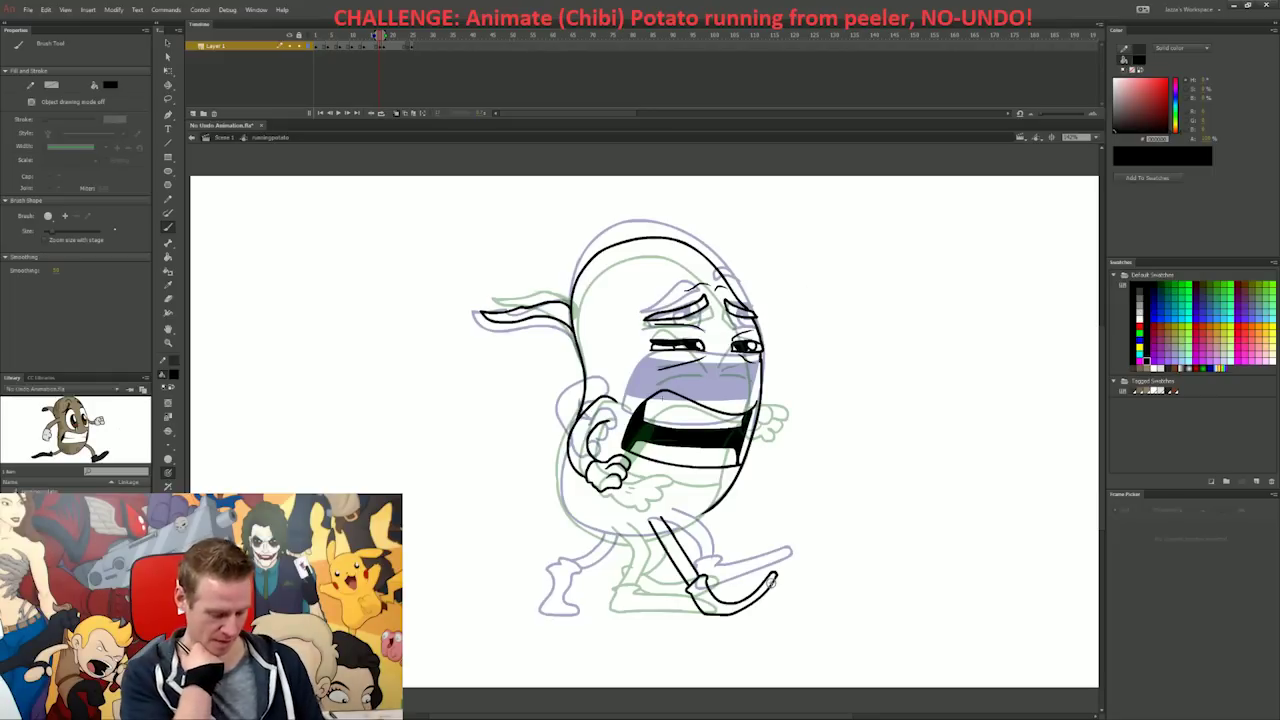
{"action": "key", "text": "comma"}
{"action": "key", "text": "period"}
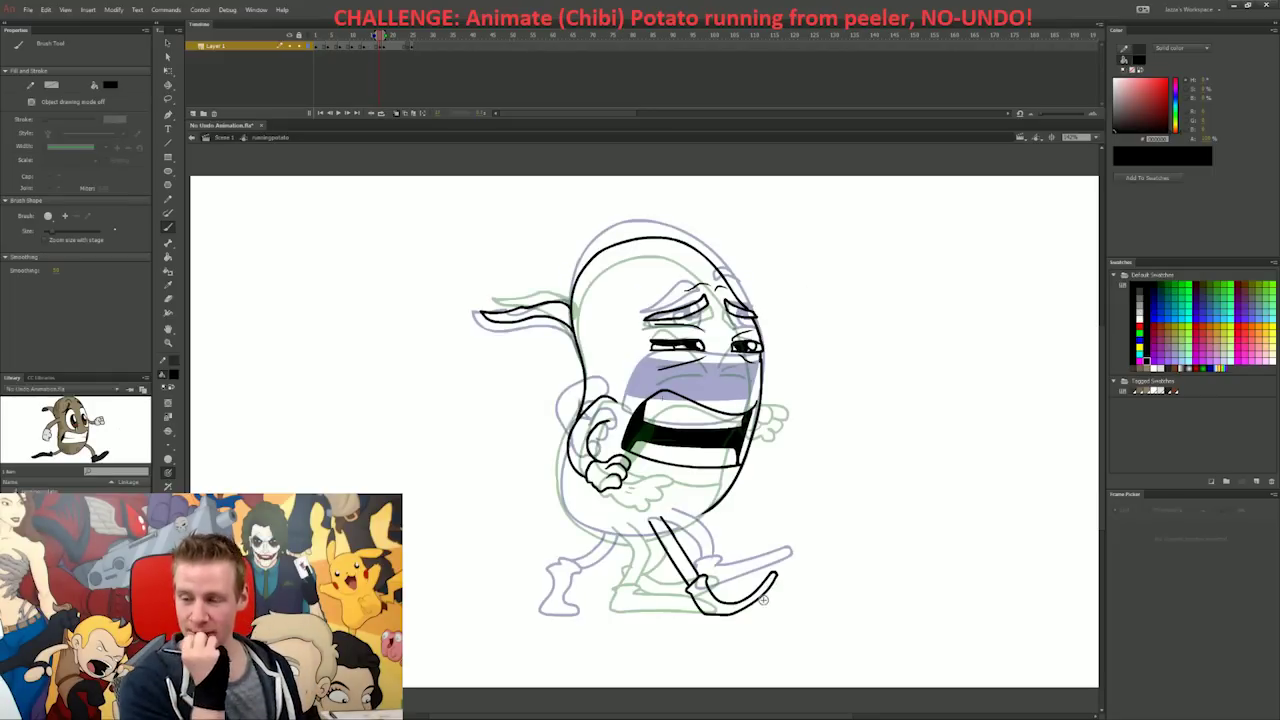
Step: Fill the near eye's pupil with black in the in-between that follows the first running pose
{"action": "key", "text": "."}
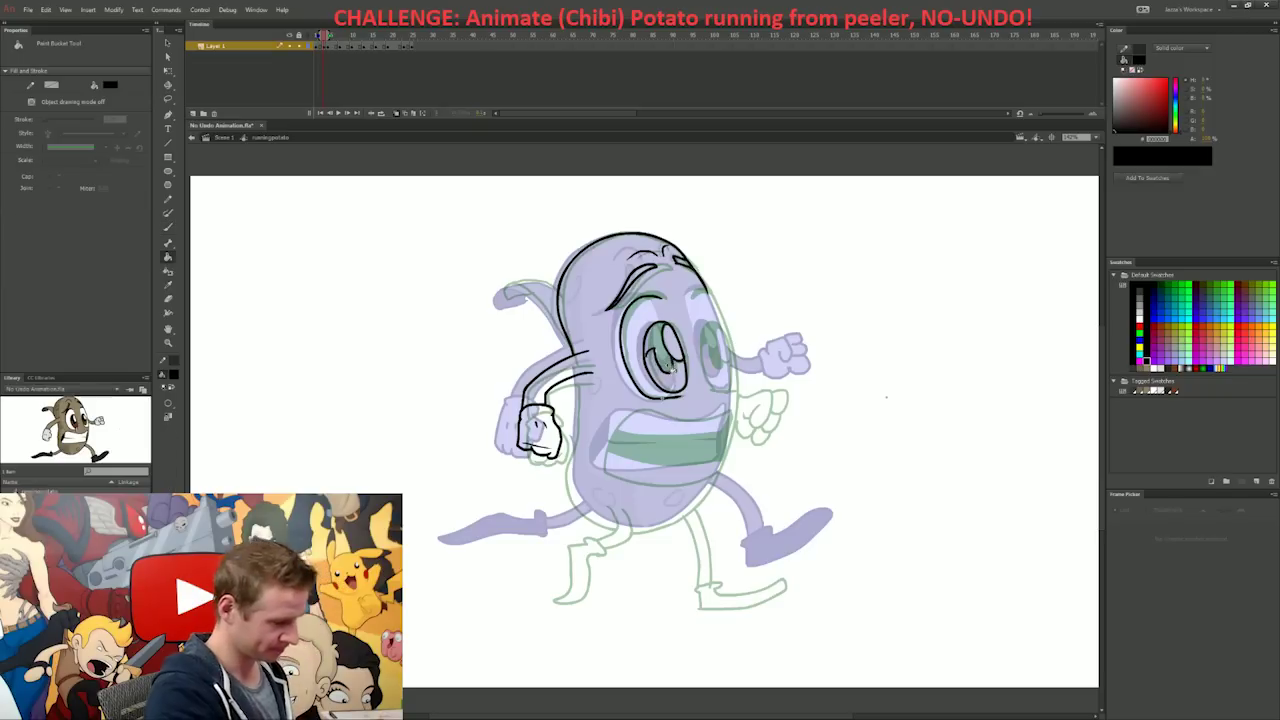
{"action": "left_click", "coordinate": [664, 360]}
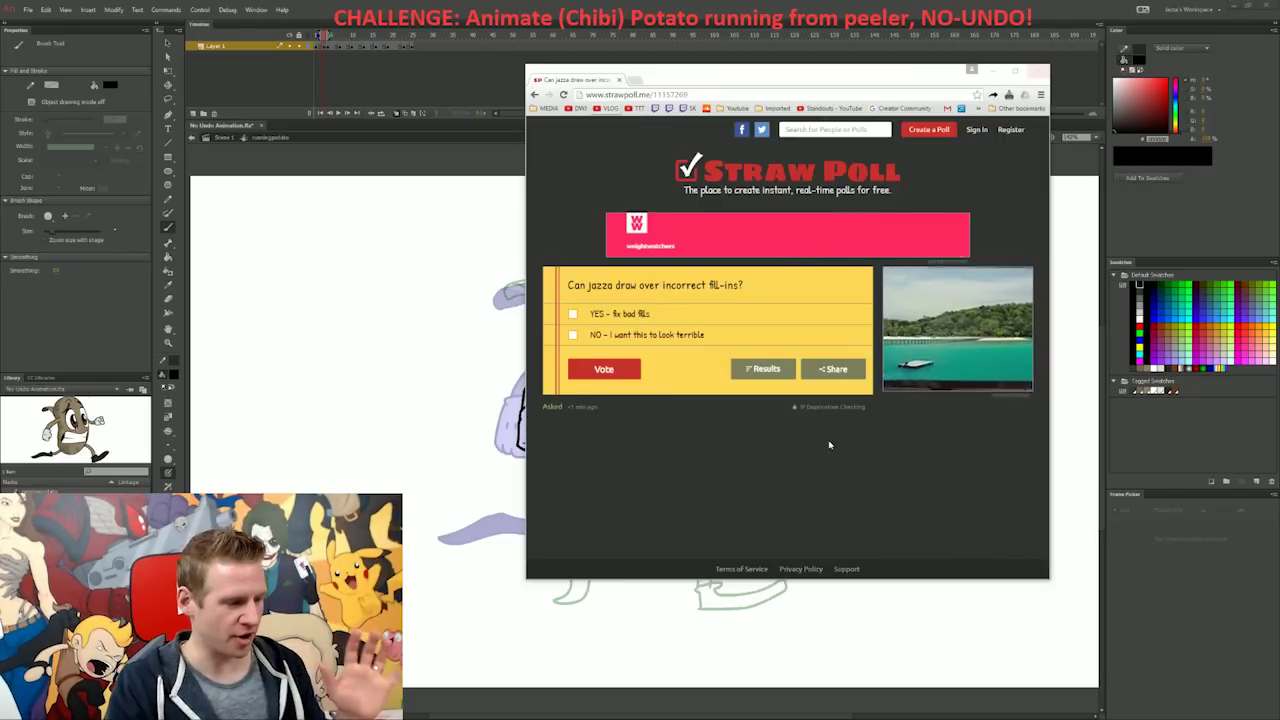
Step: Switch to the Straw Poll browser window, show the results of the poll on drawing over incorrect fill-ins, and close it
{"action": "left_click", "coordinate": [821, 94]}
{"action": "left_click_drag", "start_coordinate": [823, 80], "coordinate": [1047, 73]}
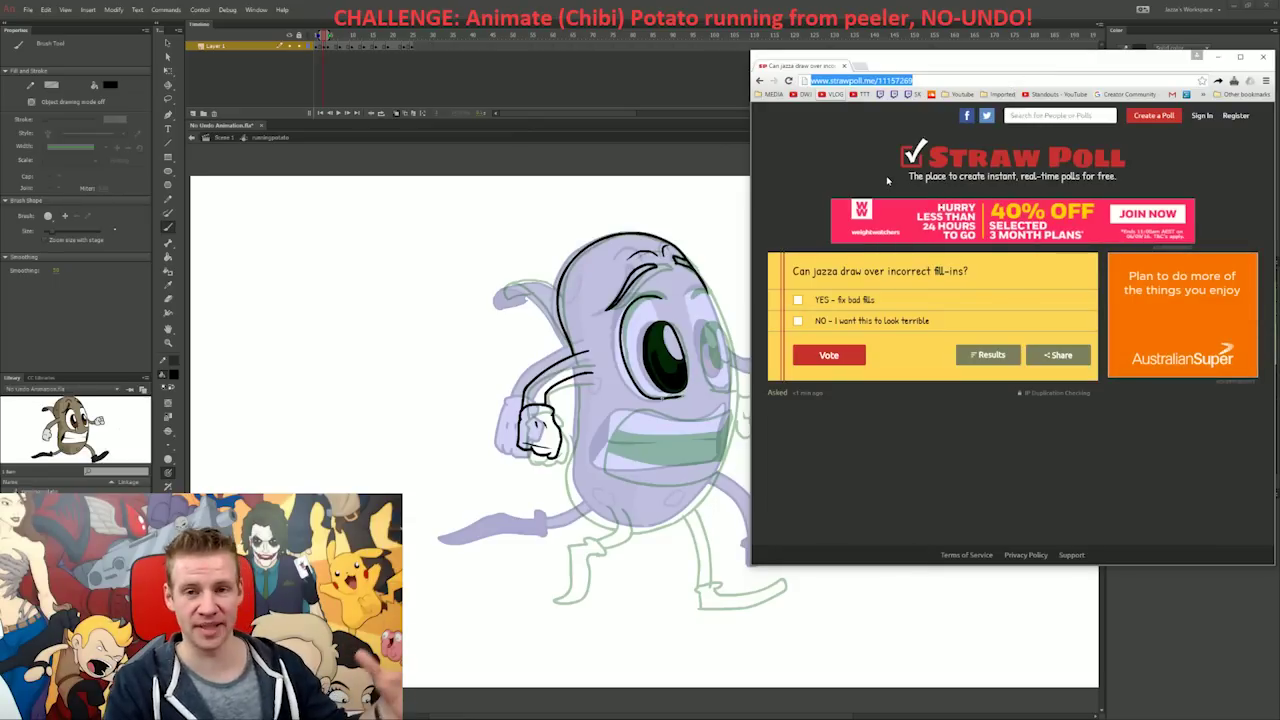
{"action": "left_click", "coordinate": [988, 358]}
{"action": "left_click", "coordinate": [988, 357]}
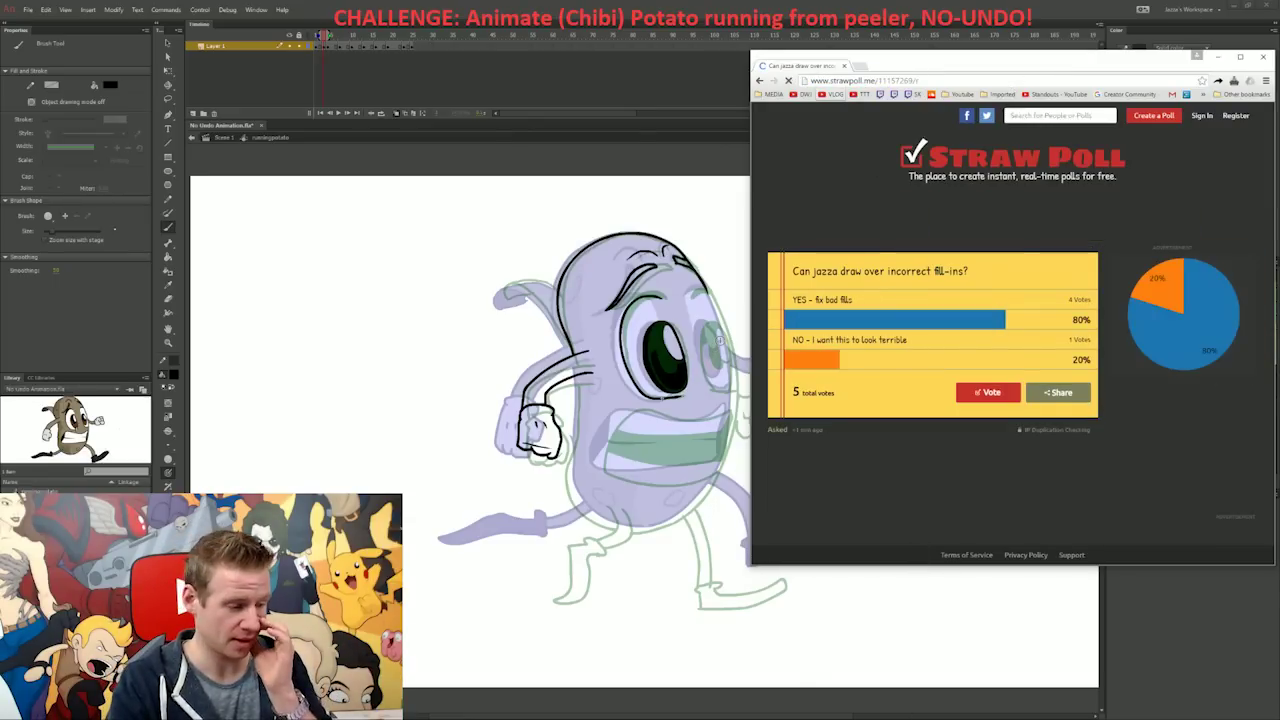
{"action": "left_click", "coordinate": [1262, 60]}
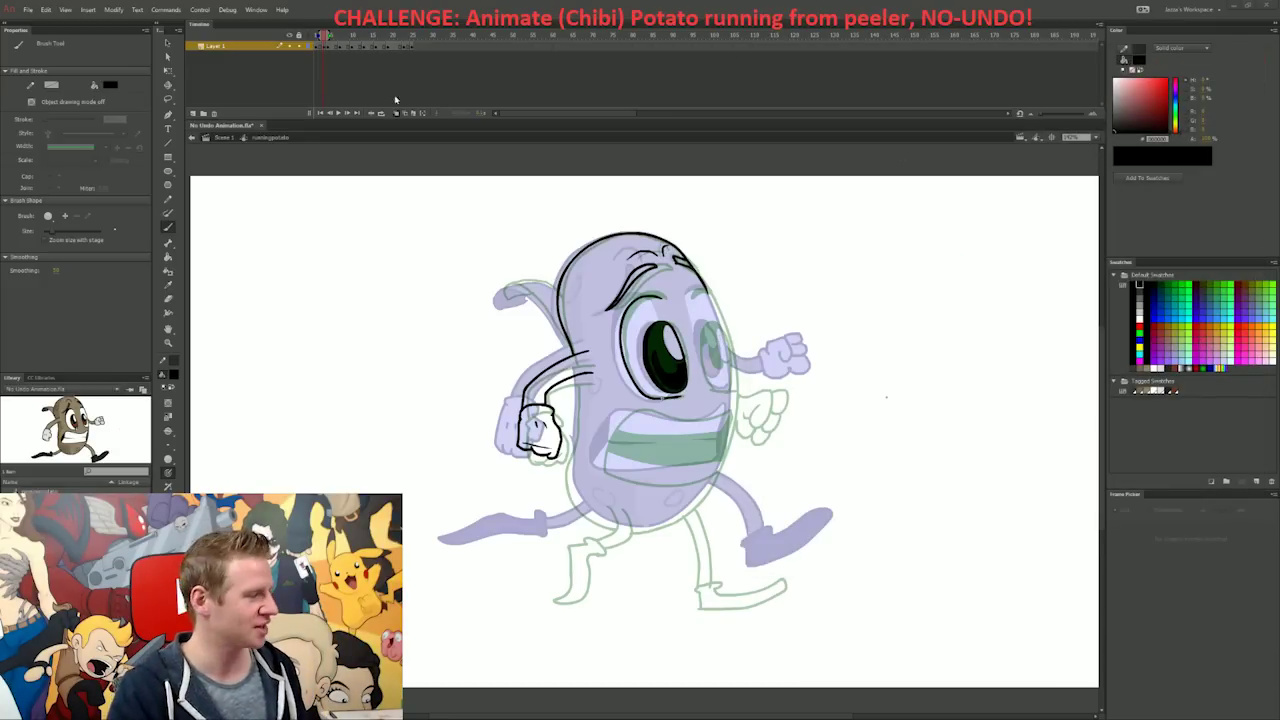
Step: Paint over the lower part of the near eye's black fill with the reddish-brown tagged swatch to form the iris
{"action": "left_click", "coordinate": [1175, 390]}
{"action": "left_click_drag", "start_coordinate": [649, 361], "coordinate": [685, 375]}
{"action": "key", "text": "k"}
{"action": "left_click", "coordinate": [671, 380]}
{"action": "key", "text": "b"}
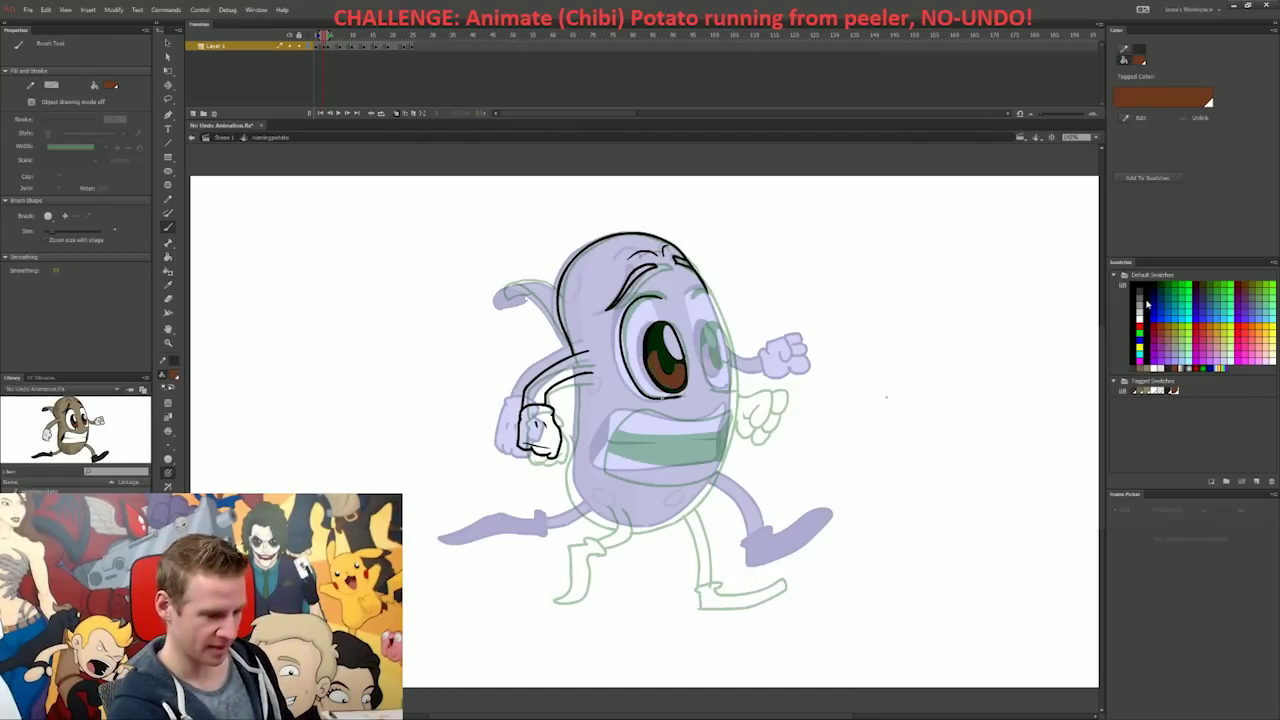
Step: Choose black as the fill colour and flip between neighbouring frames to check how the inked poses flow
{"action": "left_click", "coordinate": [1140, 287]}
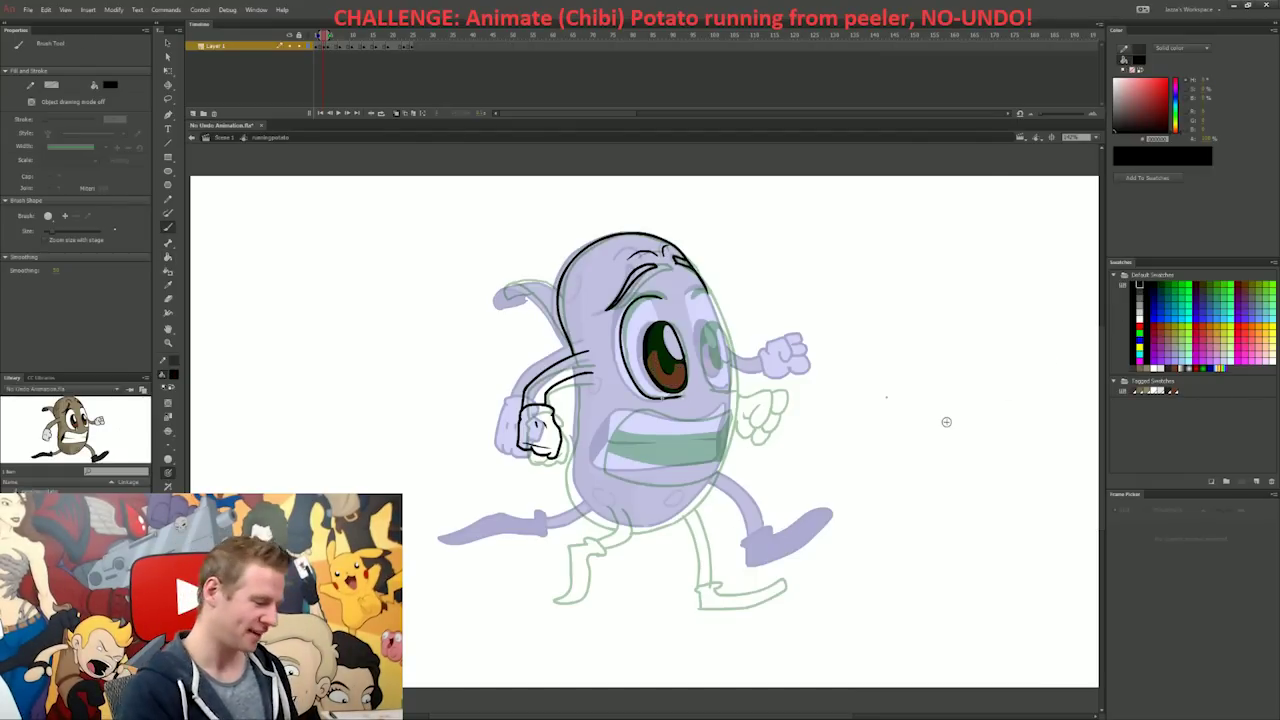
{"action": "key", "text": "comma"}
{"action": "key", "text": "period"}
{"action": "key", "text": "comma"}
{"action": "key", "text": "period"}
{"action": "key", "text": "comma"}
{"action": "key", "text": "period"}
{"action": "key", "text": "comma"}
{"action": "key", "text": "period"}
{"action": "key", "text": "comma"}
{"action": "key", "text": "period"}
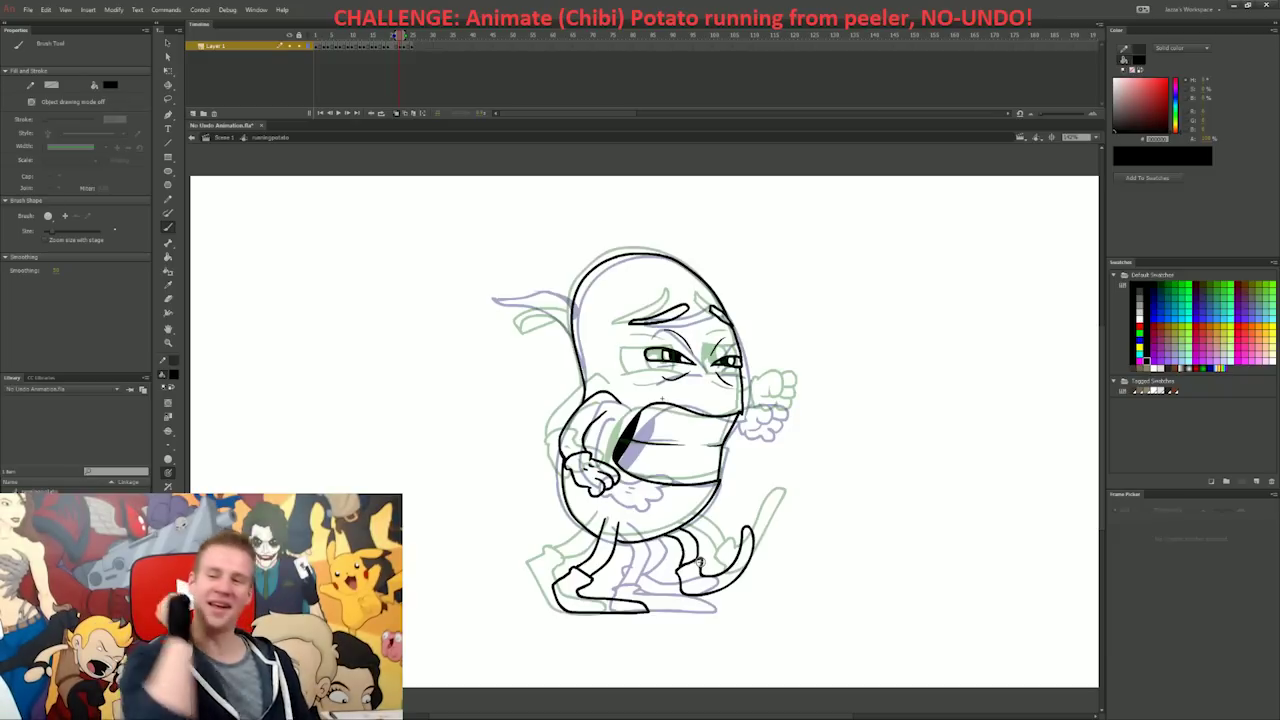
Step: Ink the trailing peel flap and the far fist in the in-between with half-closed eyes, comparing it with the previous frame
{"action": "key", "text": "period"}
{"action": "key", "text": "comma"}
{"action": "key", "text": "period"}
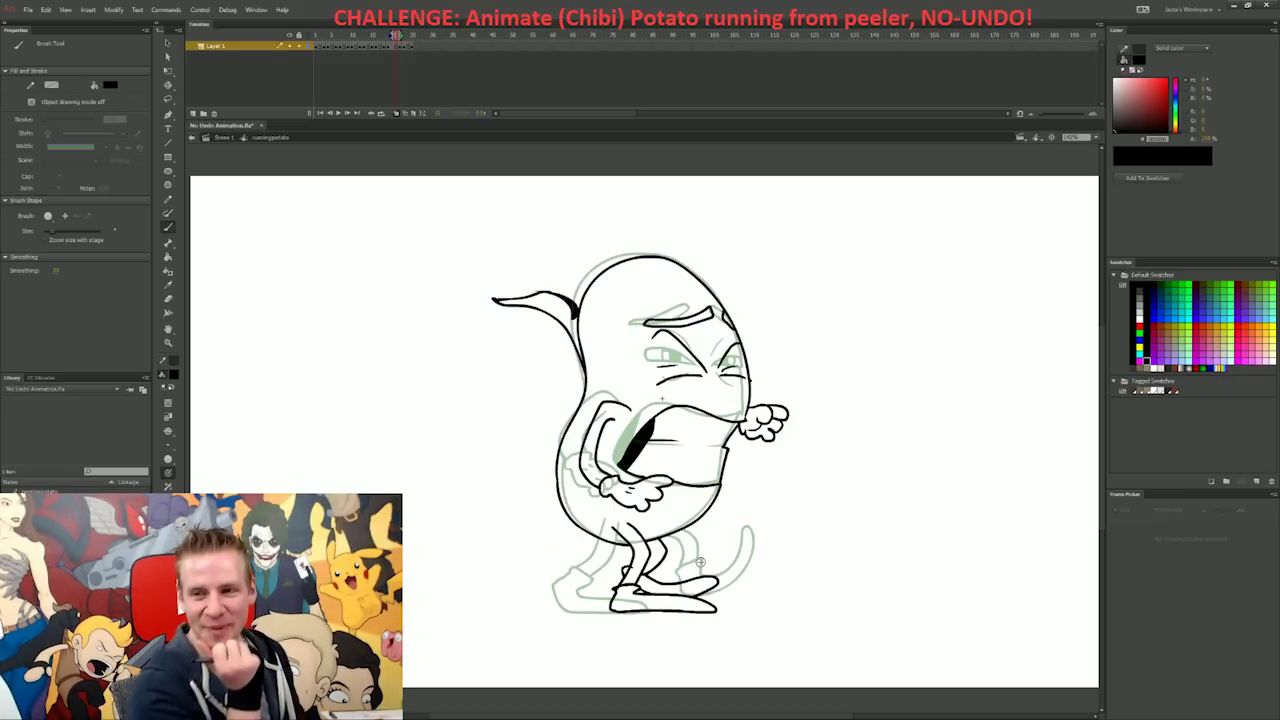
{"action": "key", "text": "period"}
{"action": "mouse_move", "coordinate": [573, 334]}
{"action": "left_mouse_down"}
{"action": "mouse_move", "coordinate": [540, 312]}
{"action": "mouse_move", "coordinate": [515, 325]}
{"action": "left_mouse_up"}
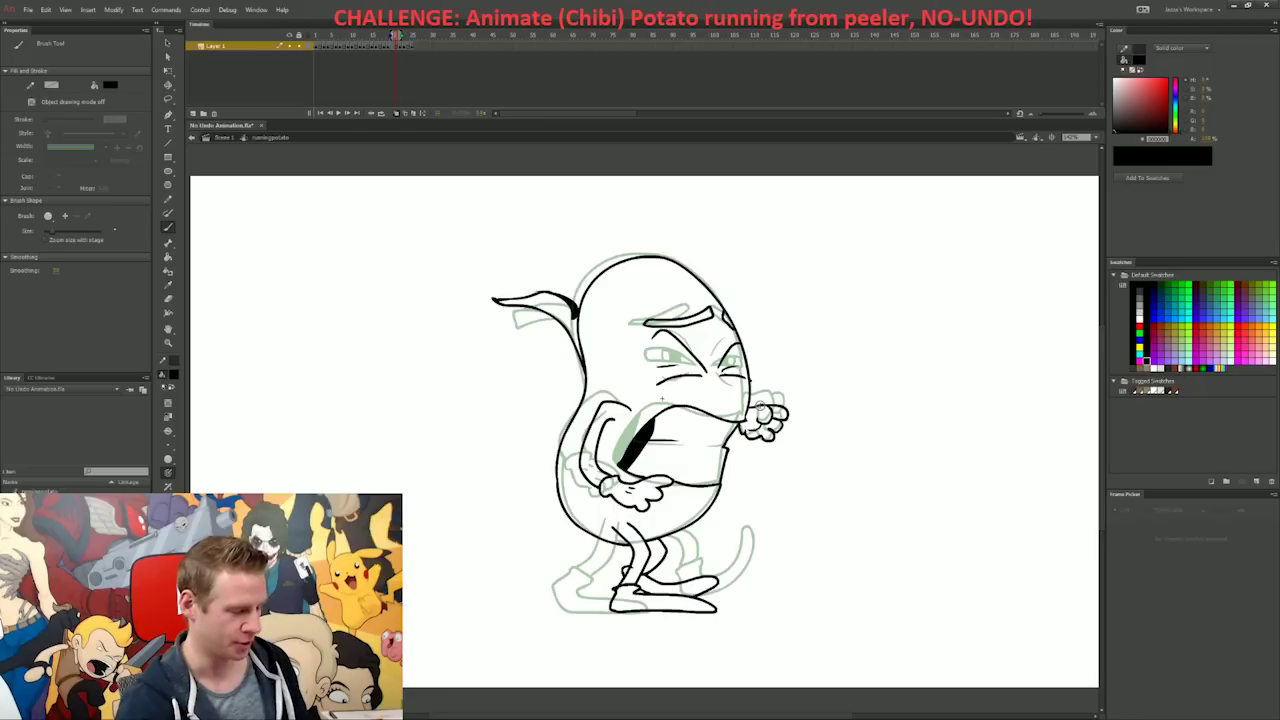
{"action": "key", "text": "period"}
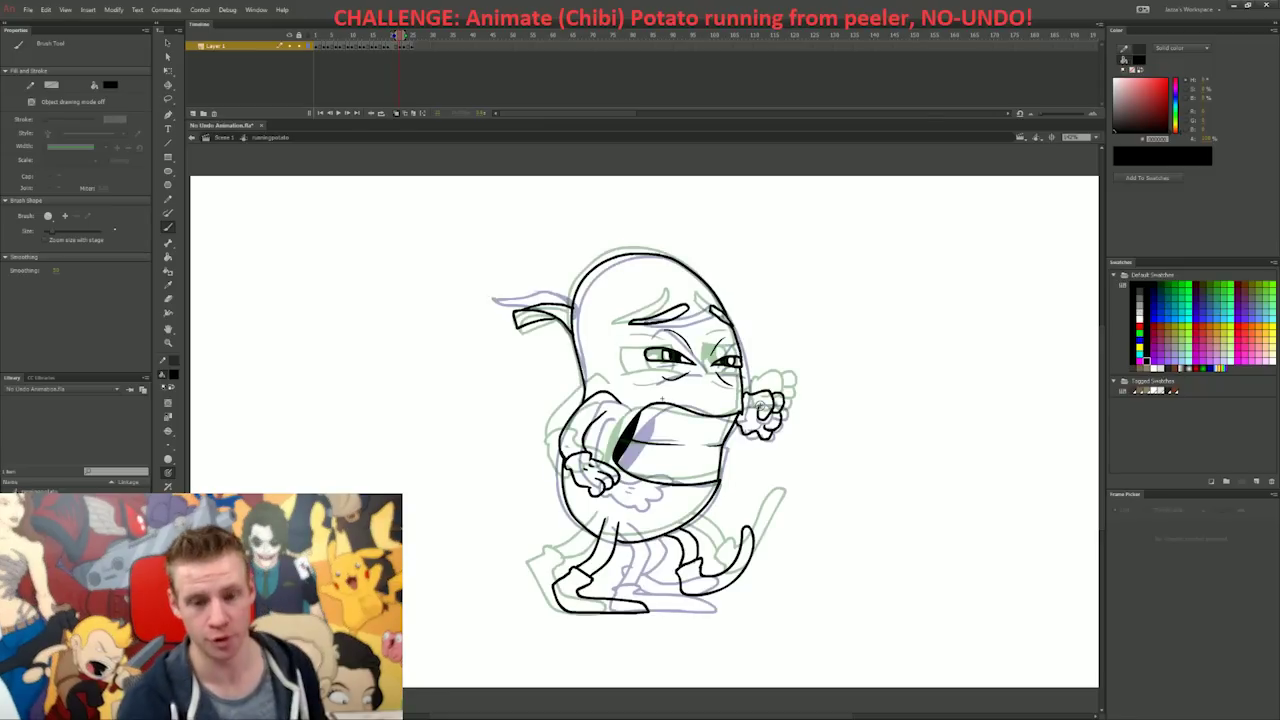
Step: Compare the half-closed-eye in-between with the squinting frame before it and play the inked animation
{"action": "key", "text": "comma"}
{"action": "key", "text": "period"}
{"action": "key", "text": "comma"}
{"action": "key", "text": "period"}
{"action": "key", "text": "comma"}
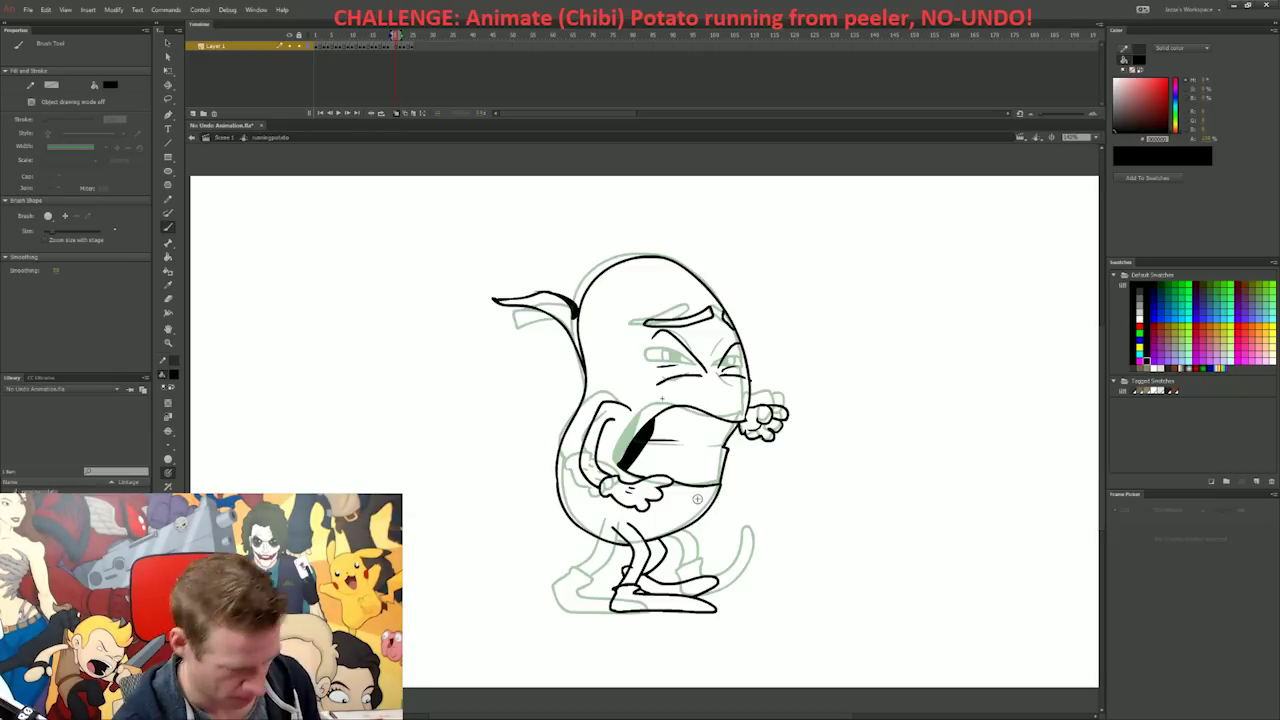
{"action": "key", "text": "Return"}
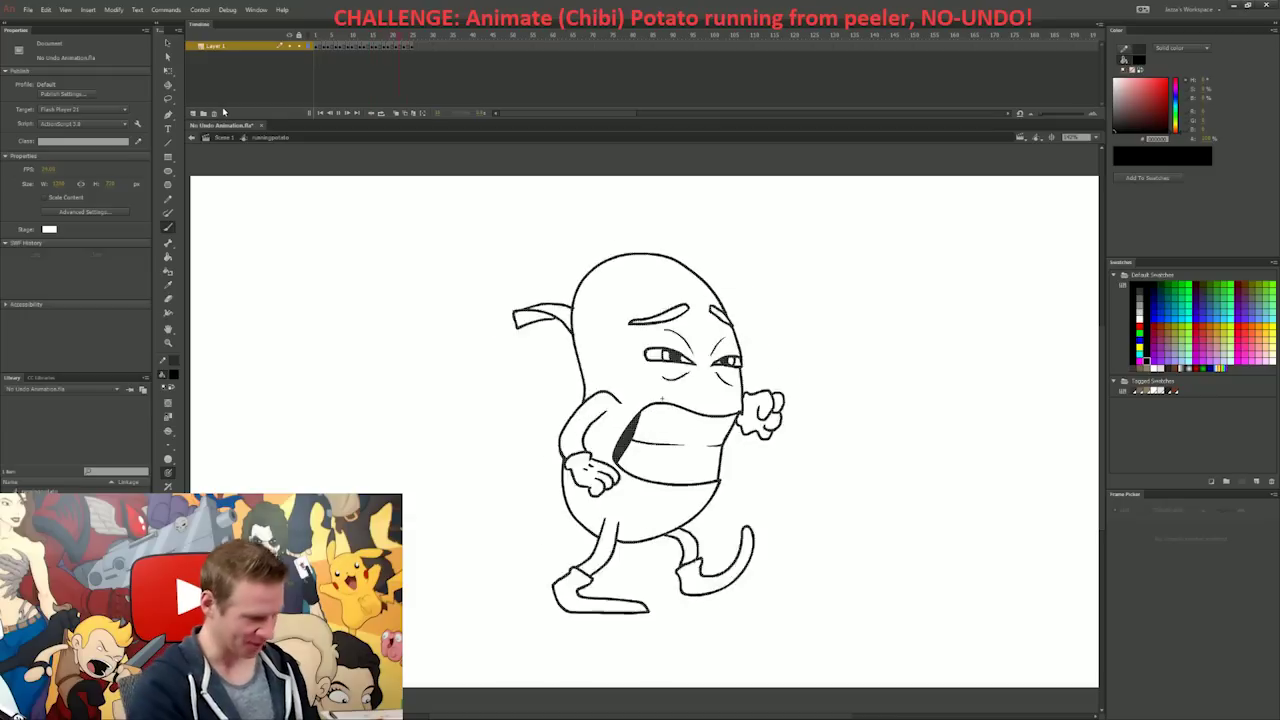
Step: Go to the frame with the all-black open mouth, compare it with the preceding frame and save the file
{"action": "left_click", "coordinate": [333, 37]}
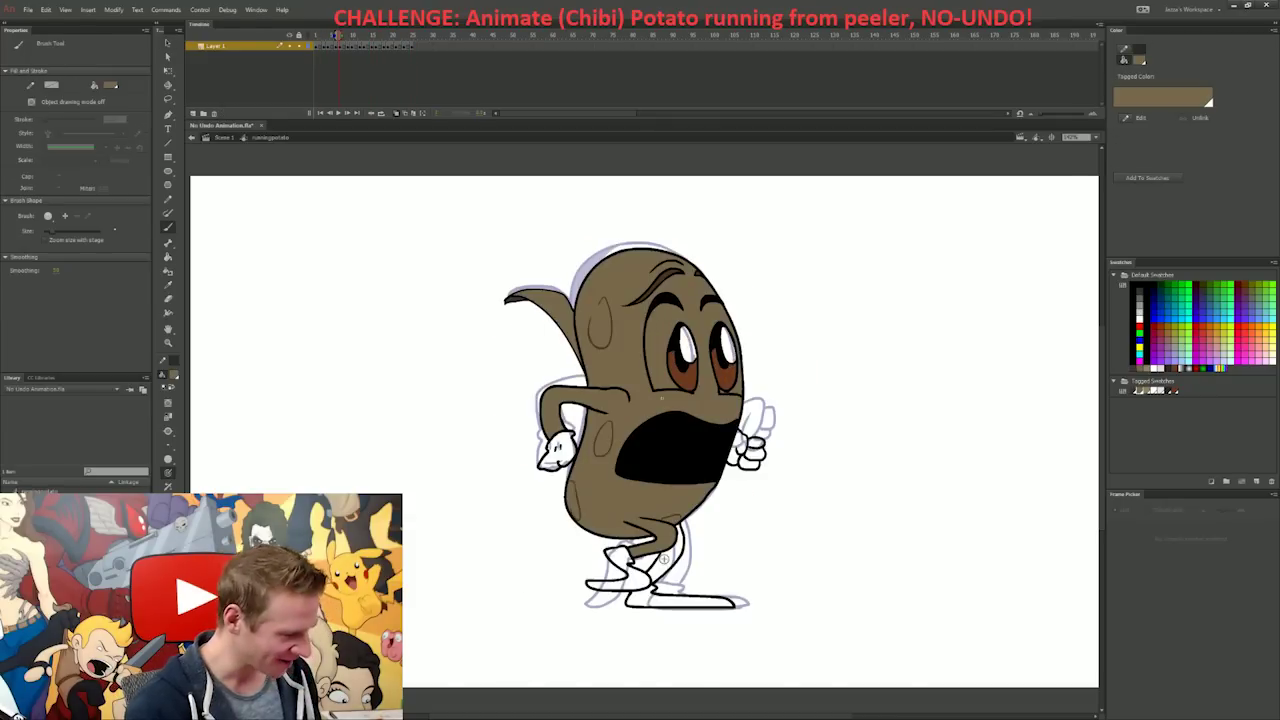
{"action": "key", "text": "comma"}
{"action": "key", "text": "period"}
{"action": "key", "text": "ctrl+s"}
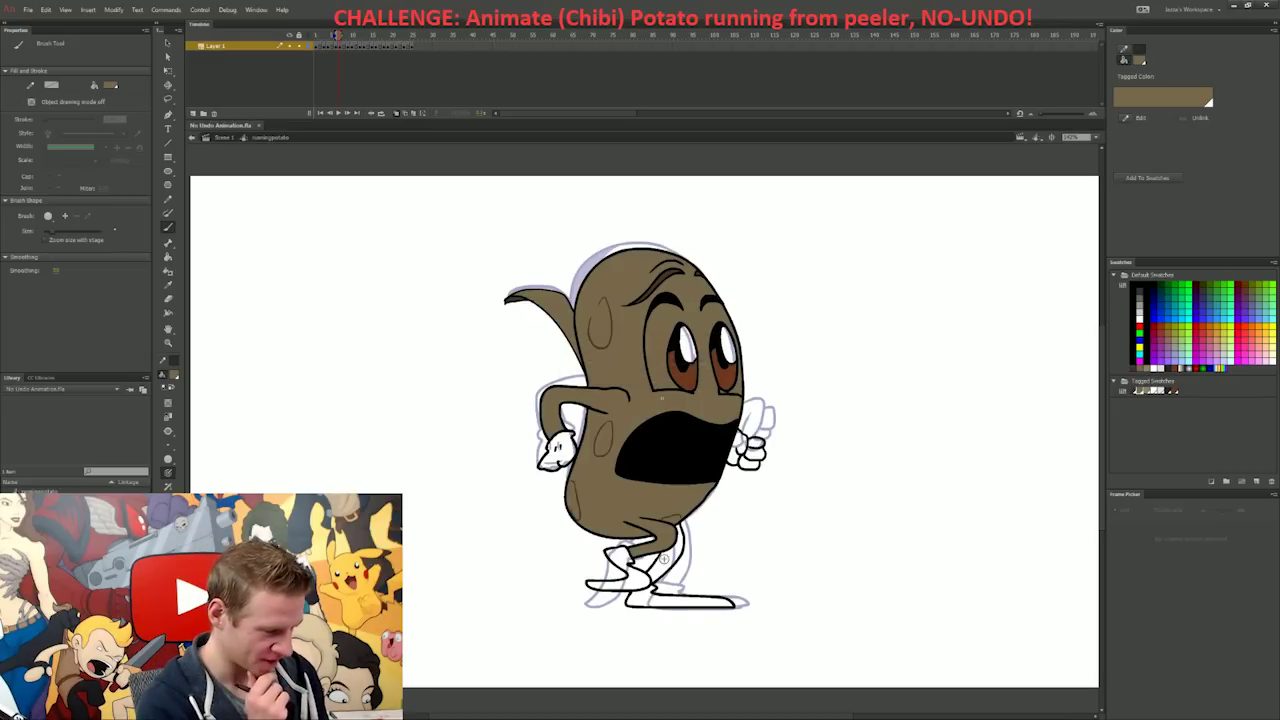
Step: Fill the potato's main body with the lighter brown tagged swatch, keeping the darker brown shading along its back
{"action": "left_click", "coordinate": [1147, 391]}
{"action": "key", "text": "k"}
{"action": "left_click", "coordinate": [682, 490]}
{"action": "key", "text": "b"}
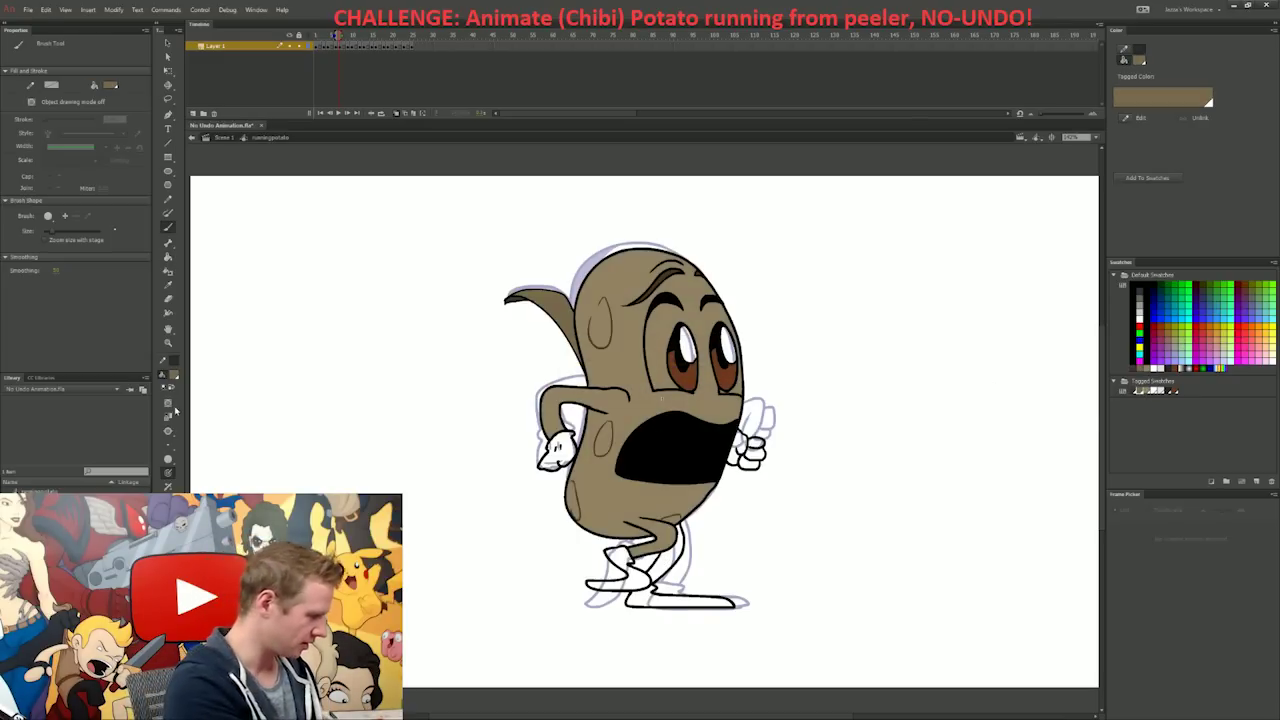
{"action": "key", "text": "k"}
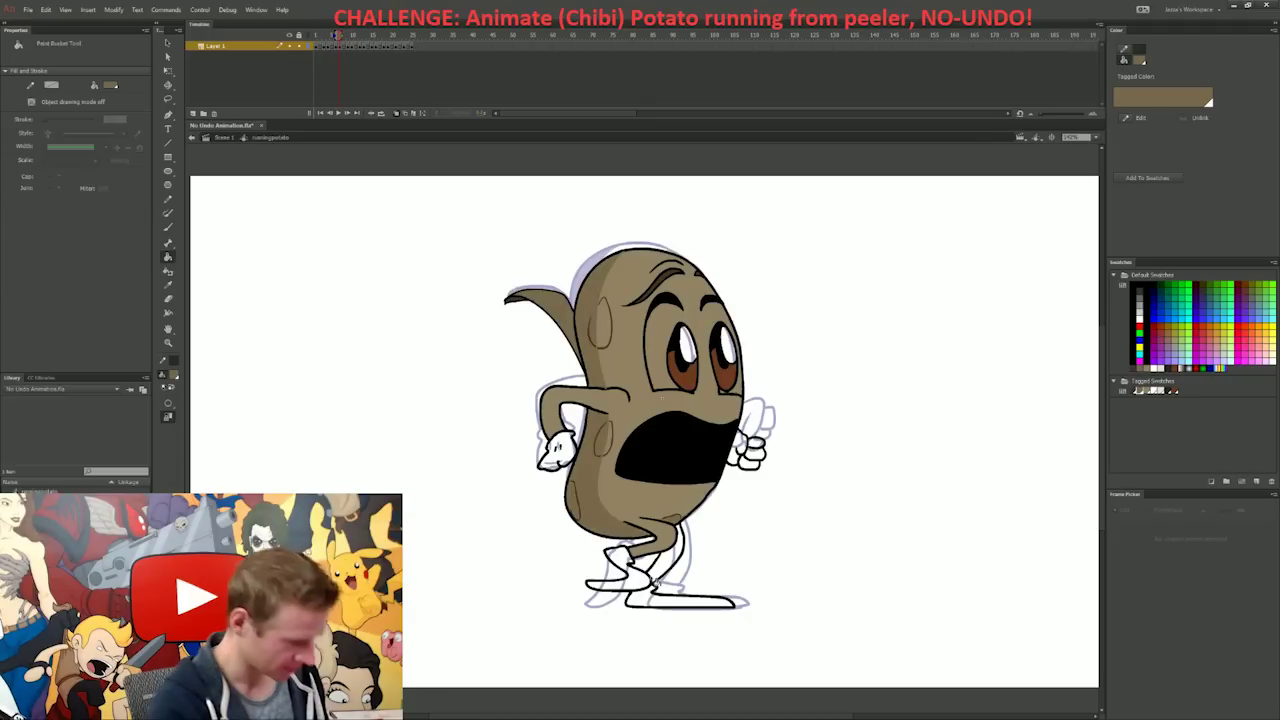
Step: Fill the whites of both eyes in the open-mouthed frame using the white tagged swatch
{"action": "left_click", "coordinate": [1156, 391]}
{"action": "key", "text": "b"}
{"action": "left_click_drag", "start_coordinate": [684, 310], "coordinate": [692, 329]}
{"action": "left_click_drag", "start_coordinate": [702, 311], "coordinate": [712, 358]}
{"action": "key", "text": "k"}
{"action": "left_click", "coordinate": [712, 319]}
{"action": "left_click", "coordinate": [662, 335]}
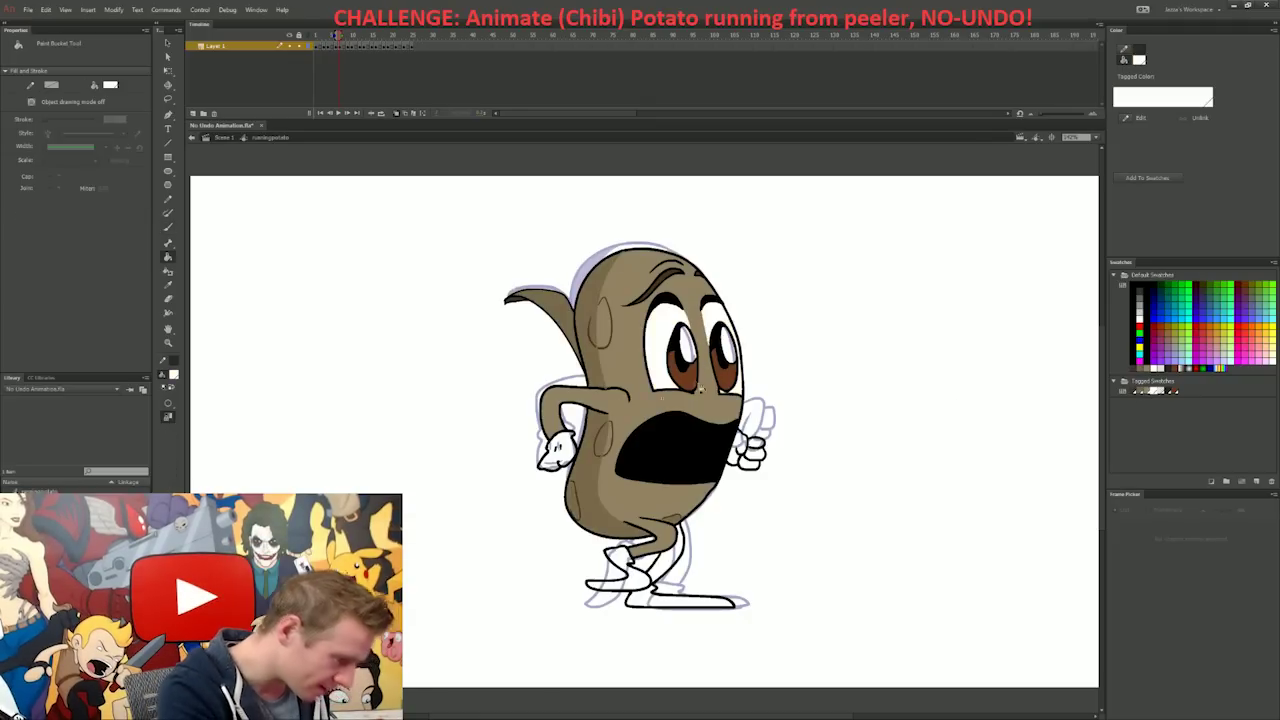
Step: Fill the lower part of the standing leg with the darker brown tagged swatch and compare it with the previous frame
{"action": "left_click", "coordinate": [1139, 391]}
{"action": "left_click", "coordinate": [673, 567]}
{"action": "key", "text": "comma"}
{"action": "key", "text": "period"}
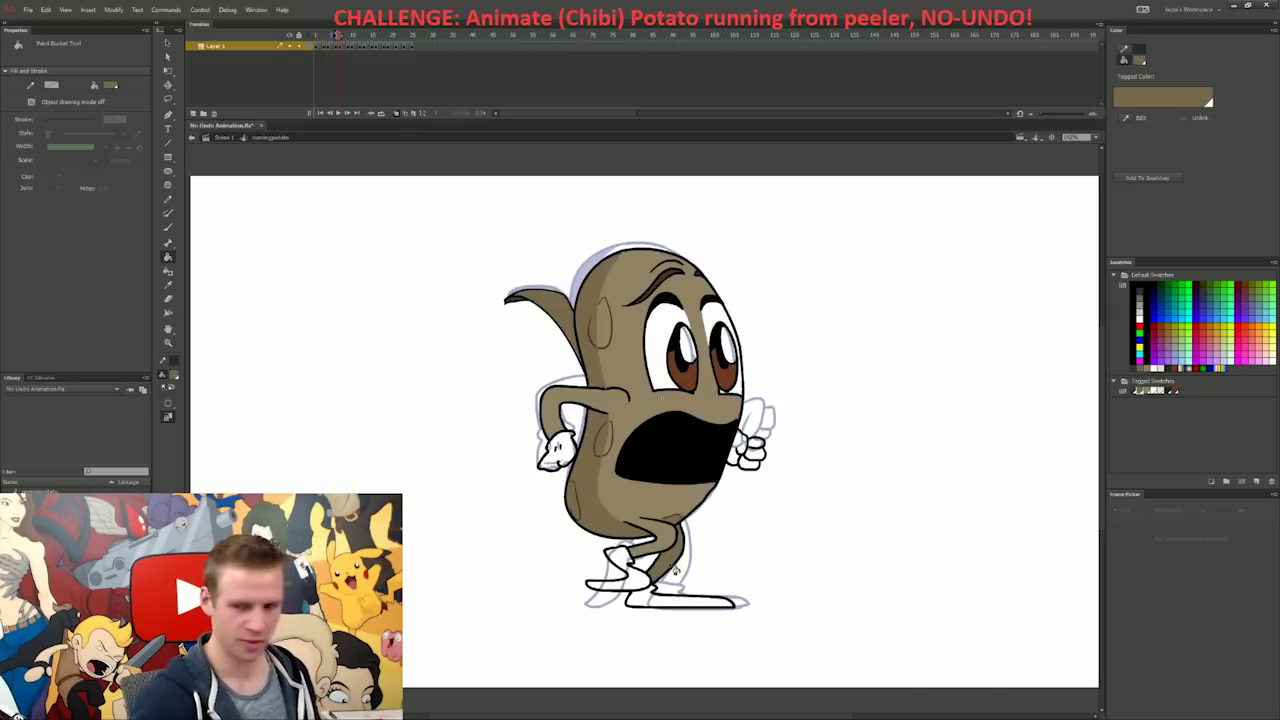
Step: Brush a darker brown shading boundary along the lower back of the body in the following open-mouthed frame
{"action": "key", "text": "period"}
{"action": "key", "text": "period"}
{"action": "key", "text": "b"}
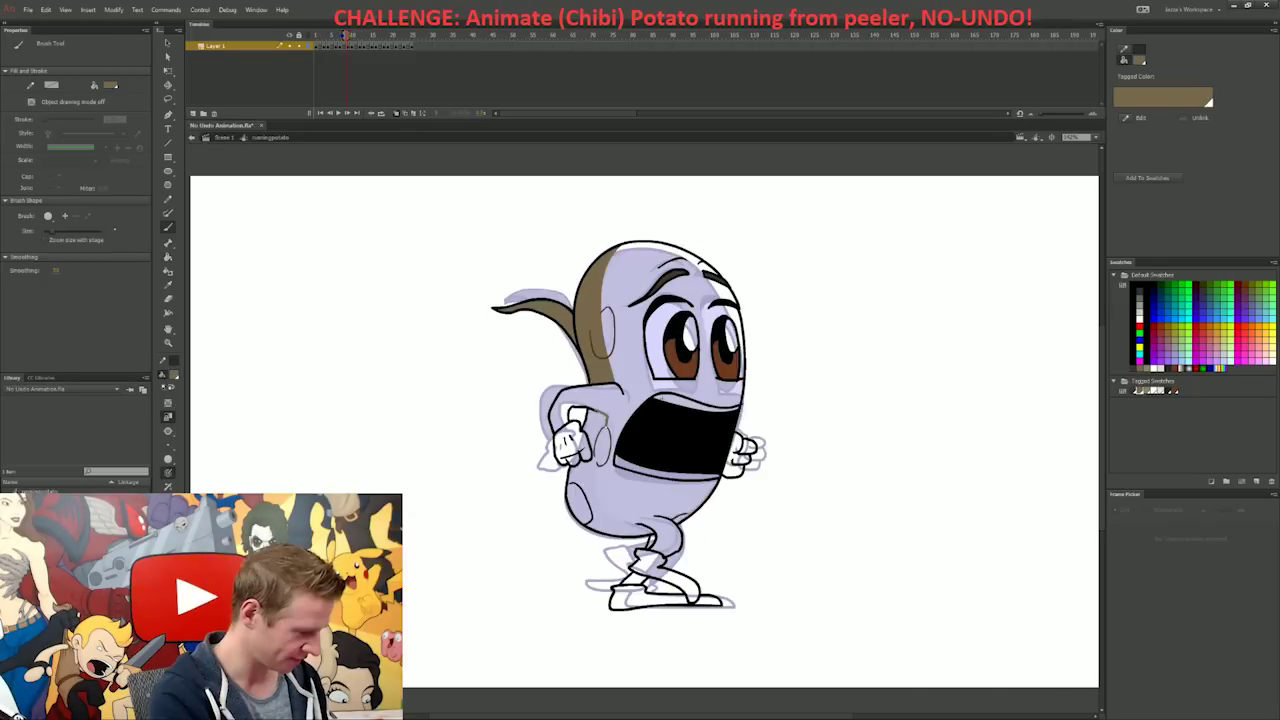
{"action": "left_click_drag", "start_coordinate": [598, 484], "coordinate": [656, 536]}
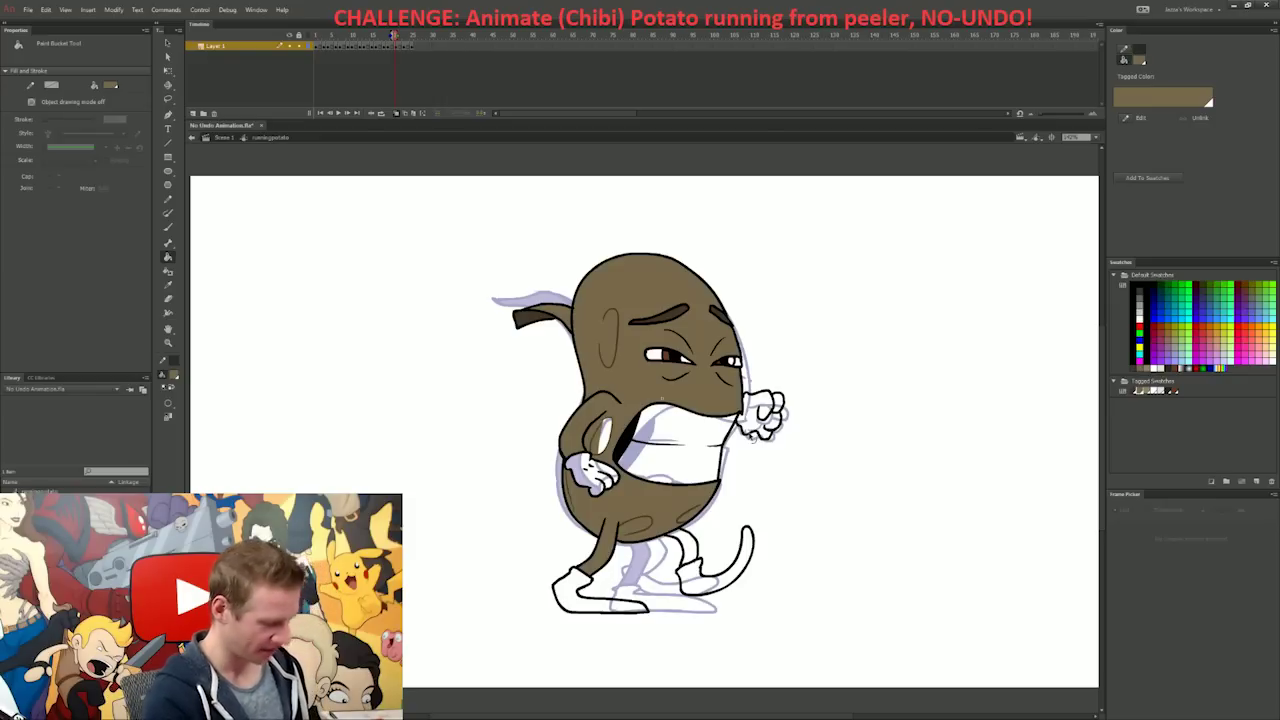
Step: Fill the lit part of the body with the lighter brown tagged swatch in the frame with half-closed eyes
{"action": "left_click", "coordinate": [1145, 392]}
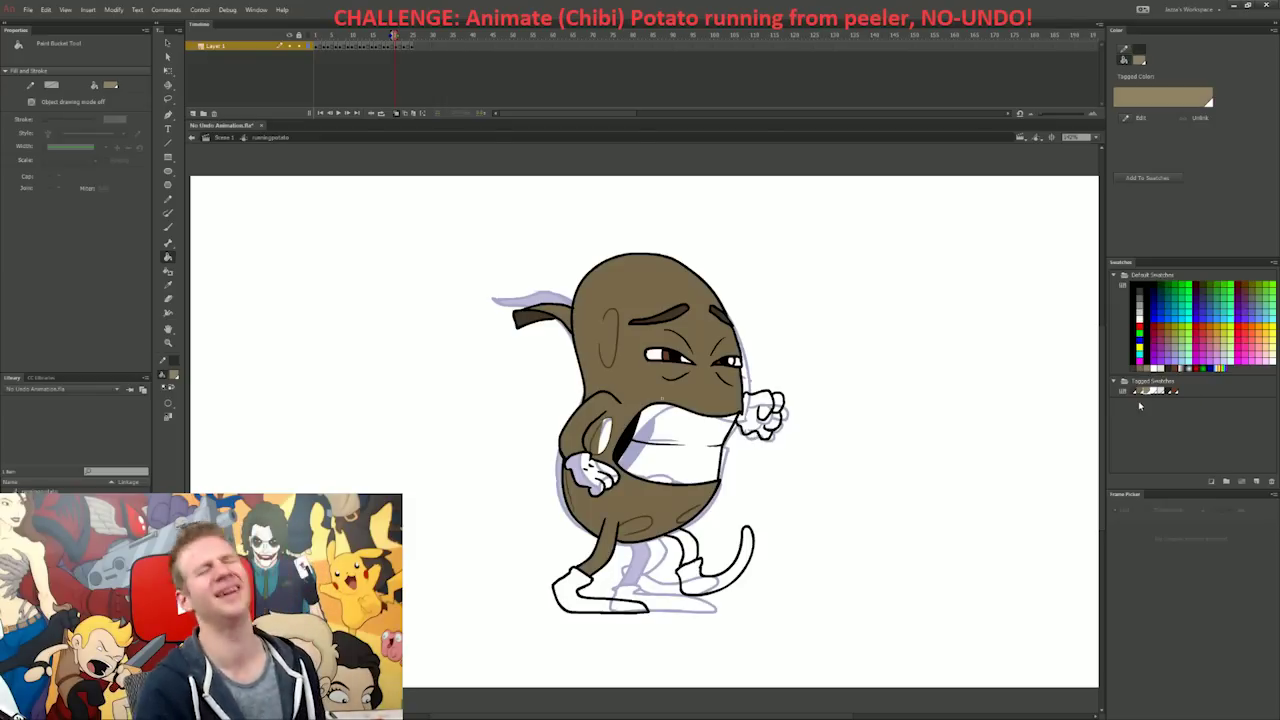
{"action": "left_click", "coordinate": [636, 367]}
{"action": "key", "text": "b"}
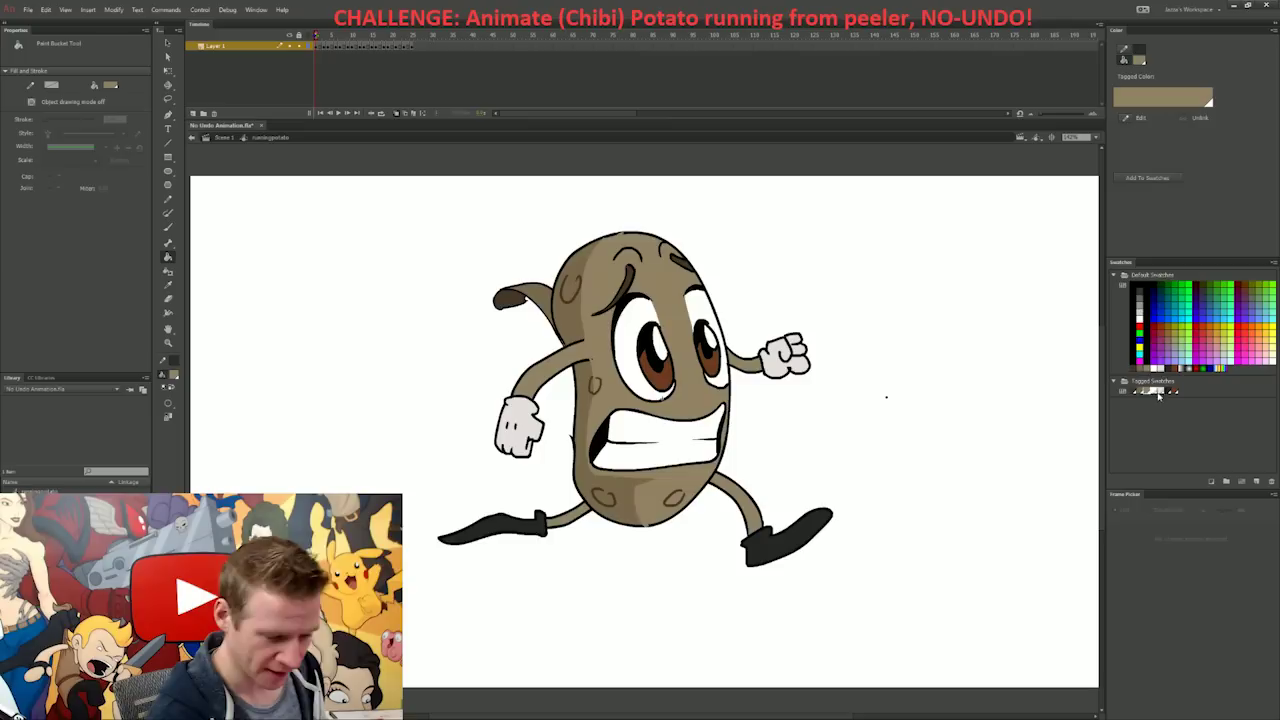
Step: Fill the near eye's white area and merged pupil with black in the frame with the wide open mouth
{"action": "left_click", "coordinate": [1156, 391]}
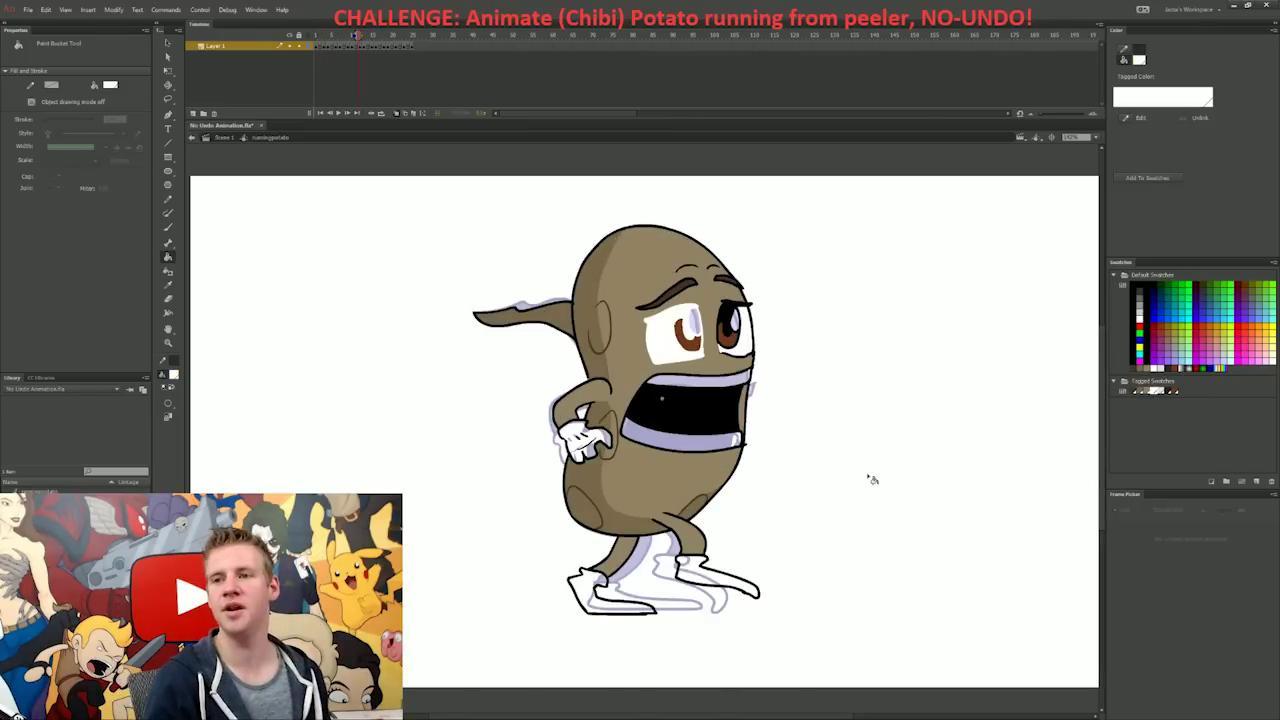
{"action": "left_click", "coordinate": [1139, 285]}
{"action": "left_click", "coordinate": [686, 320]}
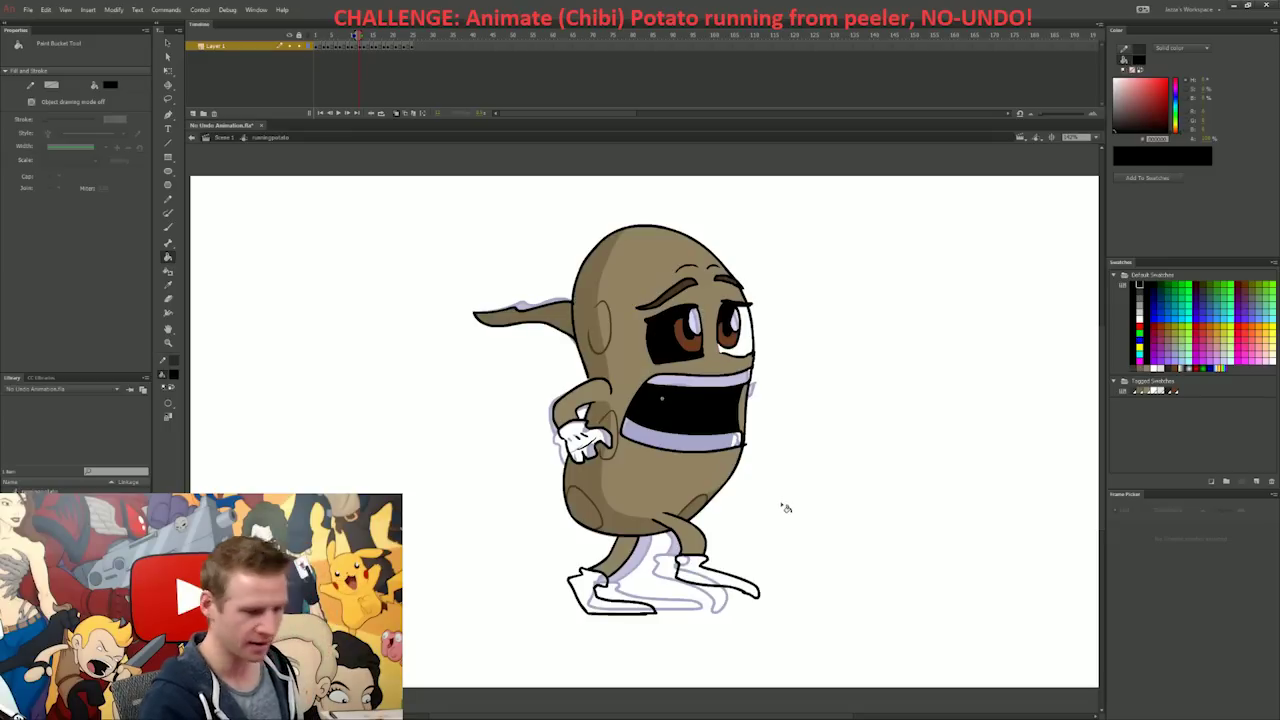
Step: Restore the near eye's white around its black pupil using the white tagged swatch
{"action": "left_click", "coordinate": [1155, 391]}
{"action": "key", "text": "b"}
{"action": "left_click", "coordinate": [168, 431]}
{"action": "left_click", "coordinate": [197, 430]}
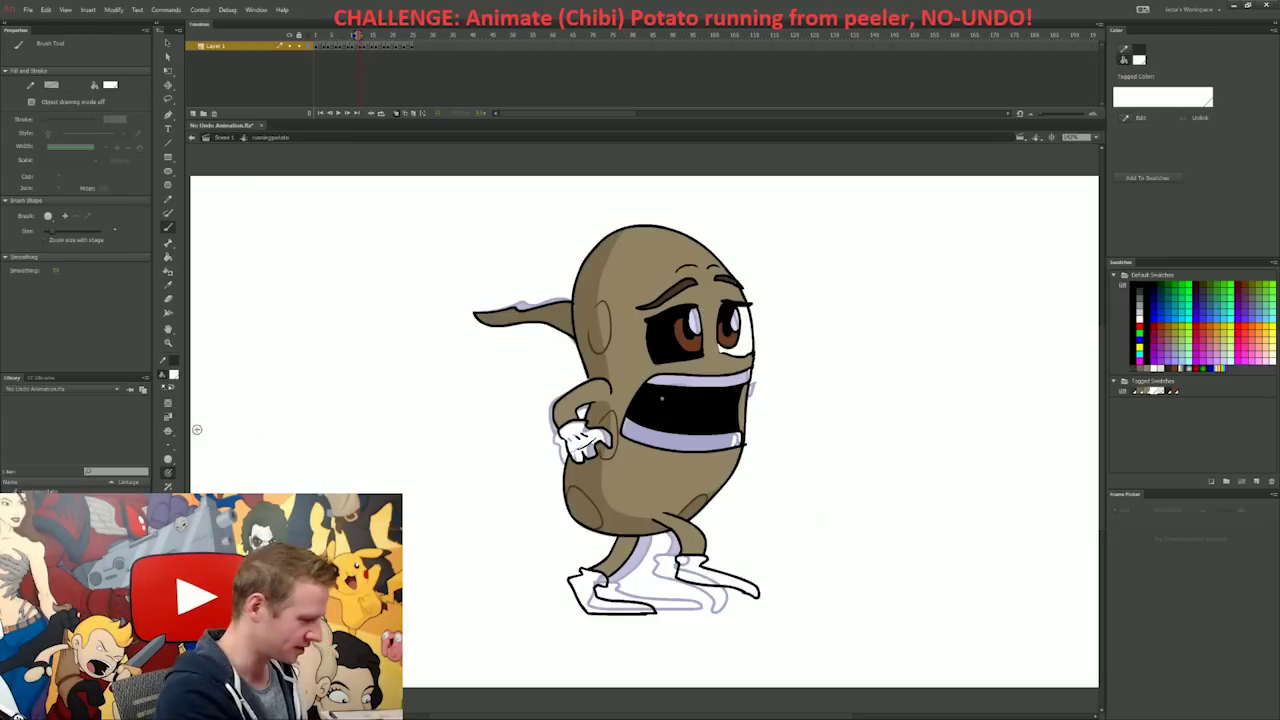
{"action": "key", "text": "k"}
{"action": "left_click", "coordinate": [668, 338]}
Step: Fill the upper and lower teeth and the far eye's highlight with white in the same frame
{"action": "left_click", "coordinate": [690, 380]}
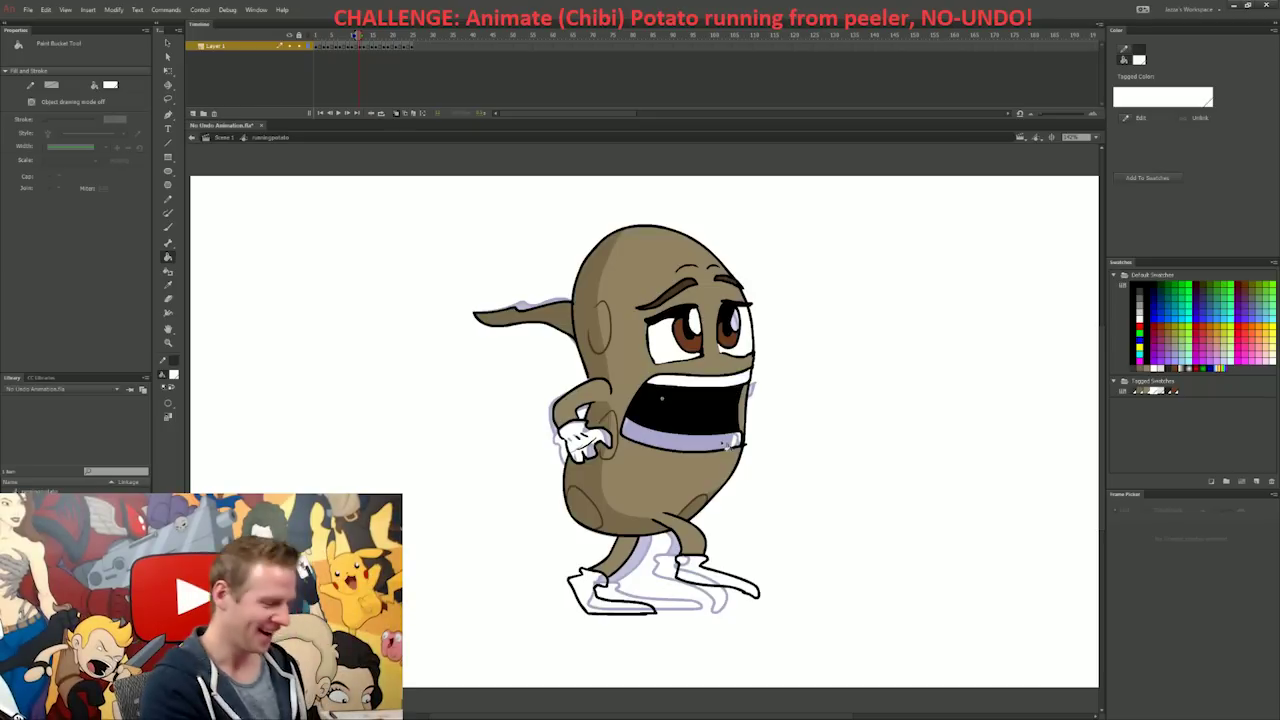
{"action": "left_click", "coordinate": [690, 437]}
{"action": "key", "text": "period"}
{"action": "key", "text": "comma"}
{"action": "left_click", "coordinate": [735, 325]}
Step: Fill the teeth and eyes with white in the following frames, through the squinting pose with a split black mouth
{"action": "key", "text": "period"}
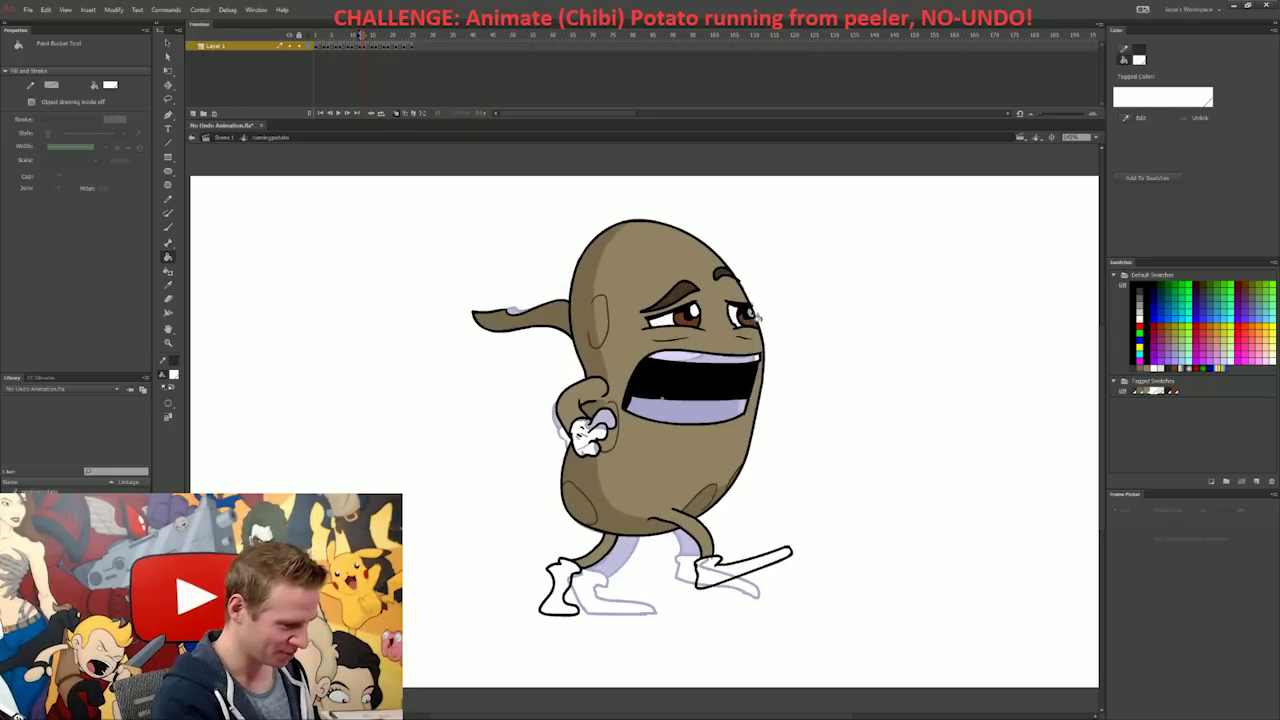
{"action": "key", "text": "period"}
{"action": "left_click", "coordinate": [711, 438]}
{"action": "key", "text": "period"}
{"action": "left_click", "coordinate": [670, 350]}
{"action": "left_click", "coordinate": [764, 352]}
{"action": "left_click", "coordinate": [681, 430]}
{"action": "left_click", "coordinate": [689, 458]}
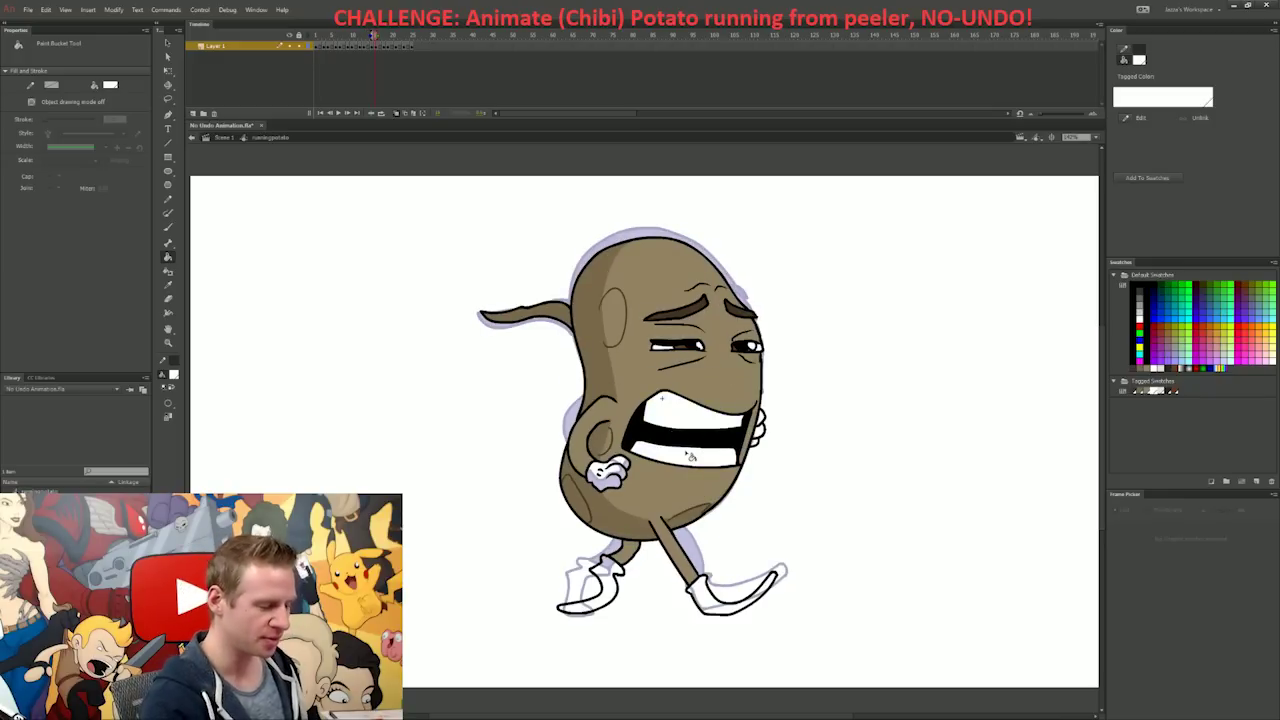
Step: Fill both rows of teeth with white in the next frame that still lacks them
{"action": "key", "text": "period"}
{"action": "key", "text": "period"}
{"action": "left_click", "coordinate": [689, 425]}
{"action": "left_click", "coordinate": [697, 461]}
Step: Fill the clenched teeth and both half-closed eyes with white in the frame with the raised front foot
{"action": "key", "text": "period"}
{"action": "key", "text": "period"}
{"action": "key", "text": "period"}
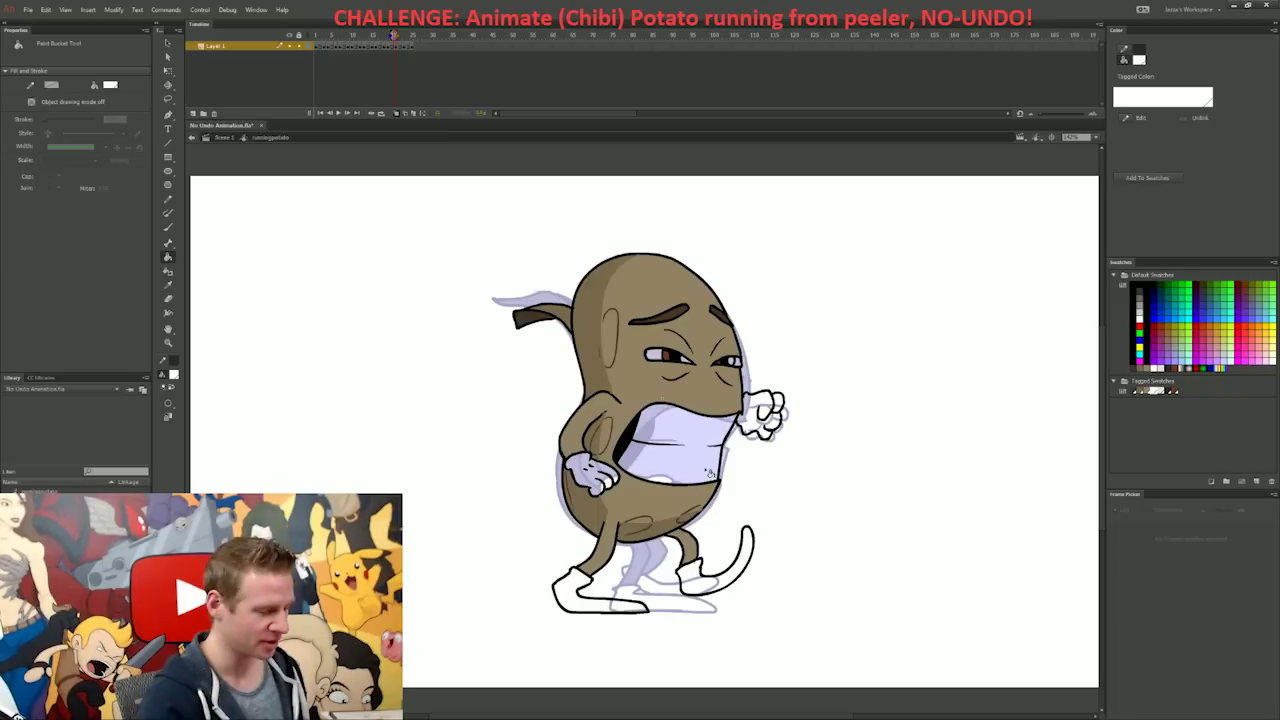
{"action": "left_click", "coordinate": [700, 428]}
{"action": "left_click", "coordinate": [706, 458]}
{"action": "left_click", "coordinate": [658, 357]}
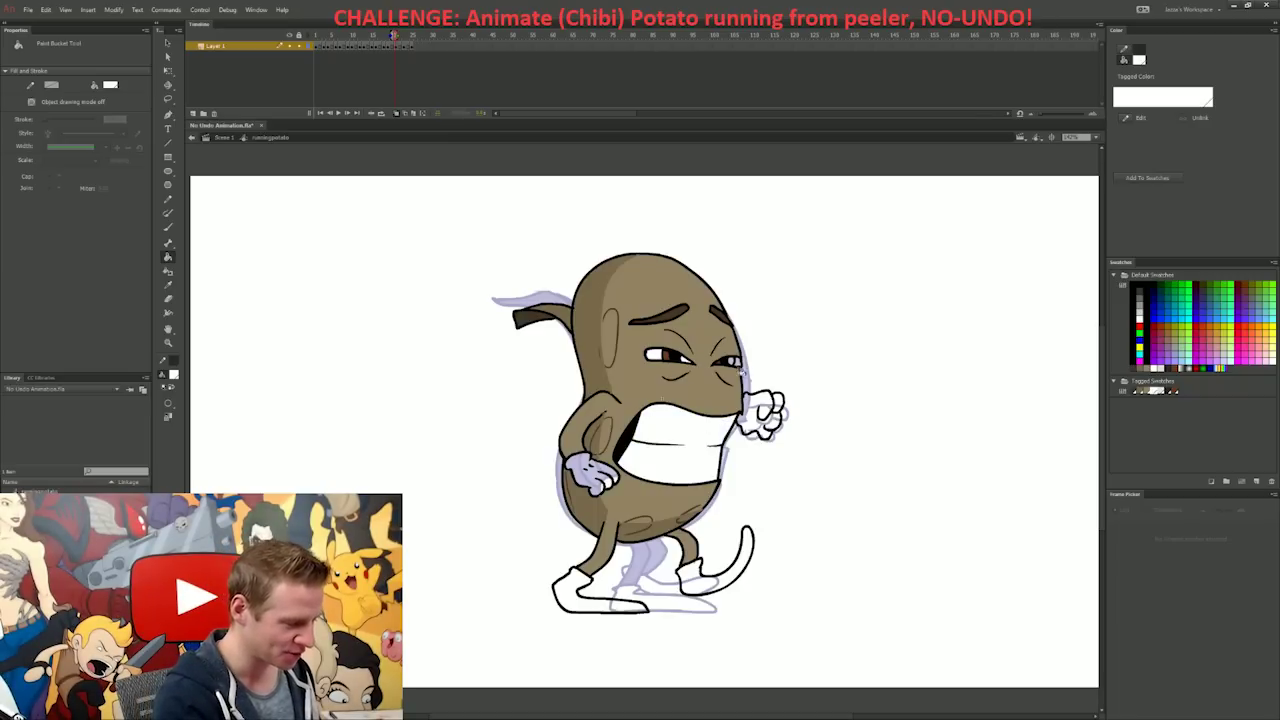
{"action": "left_click", "coordinate": [741, 367]}
Step: Fill the near eye's white areas with white in the in-between just before the final running pose
{"action": "key", "text": "period"}
{"action": "left_click", "coordinate": [642, 362]}
{"action": "left_click", "coordinate": [676, 368]}
{"action": "key", "text": "b"}
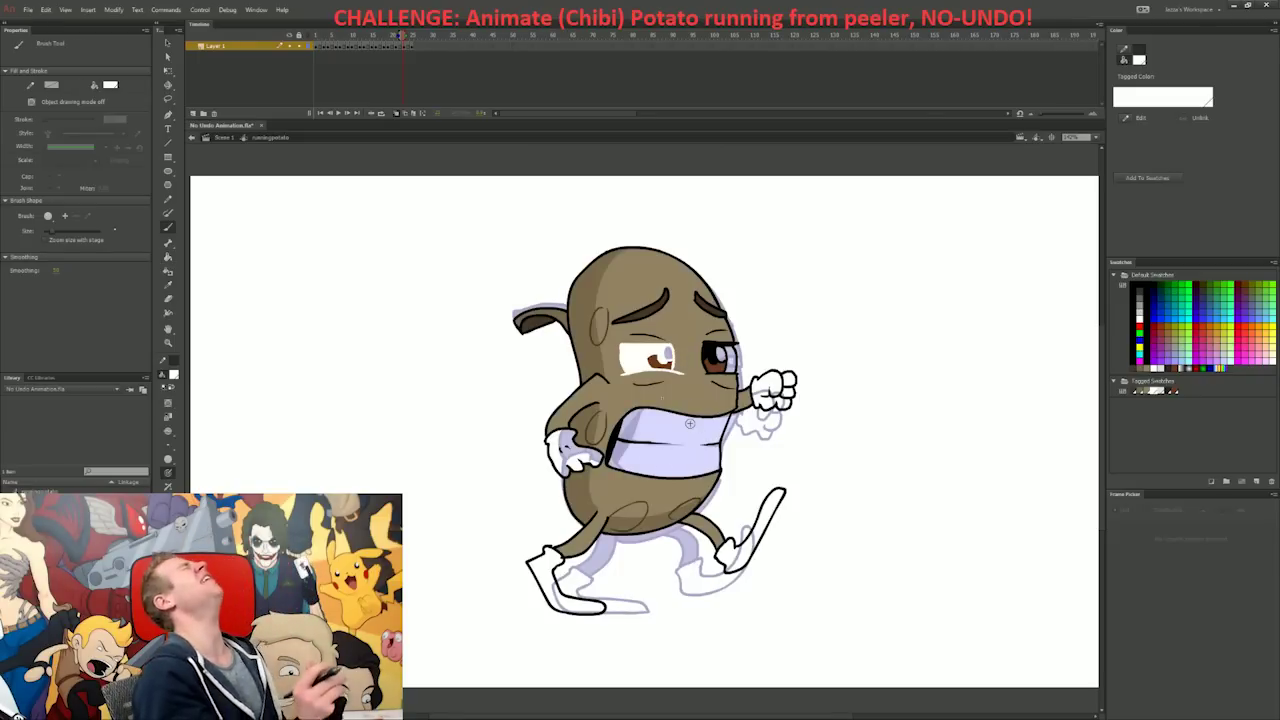
Step: Play the fully coloured run cycle in a loop across all frames and turn looping off
{"action": "key", "text": "period"}
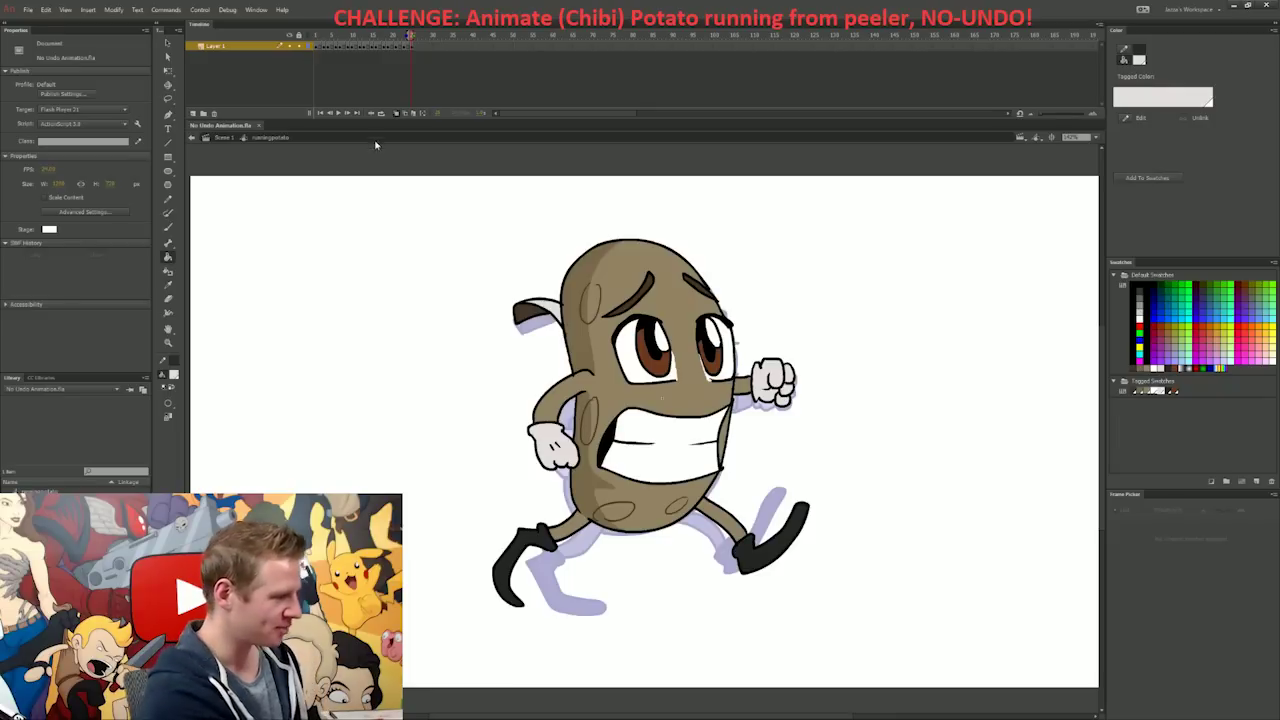
{"action": "left_click", "coordinate": [381, 116]}
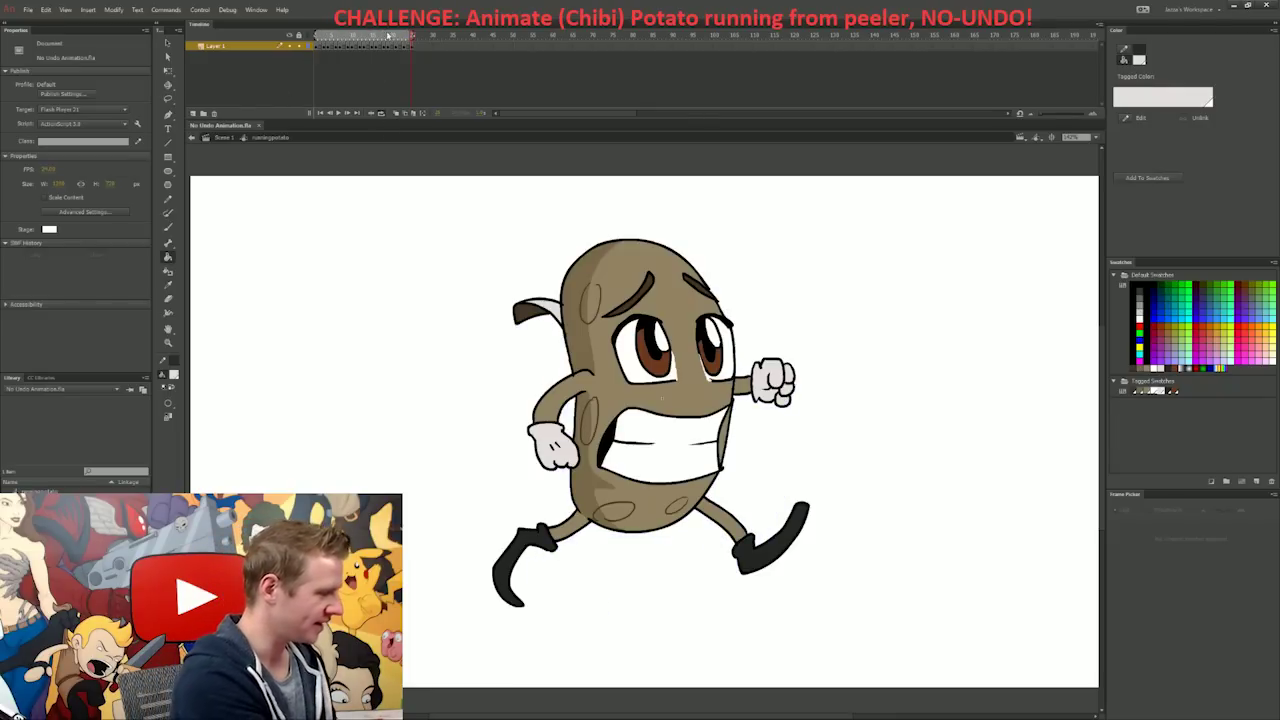
{"action": "left_click", "coordinate": [395, 37]}
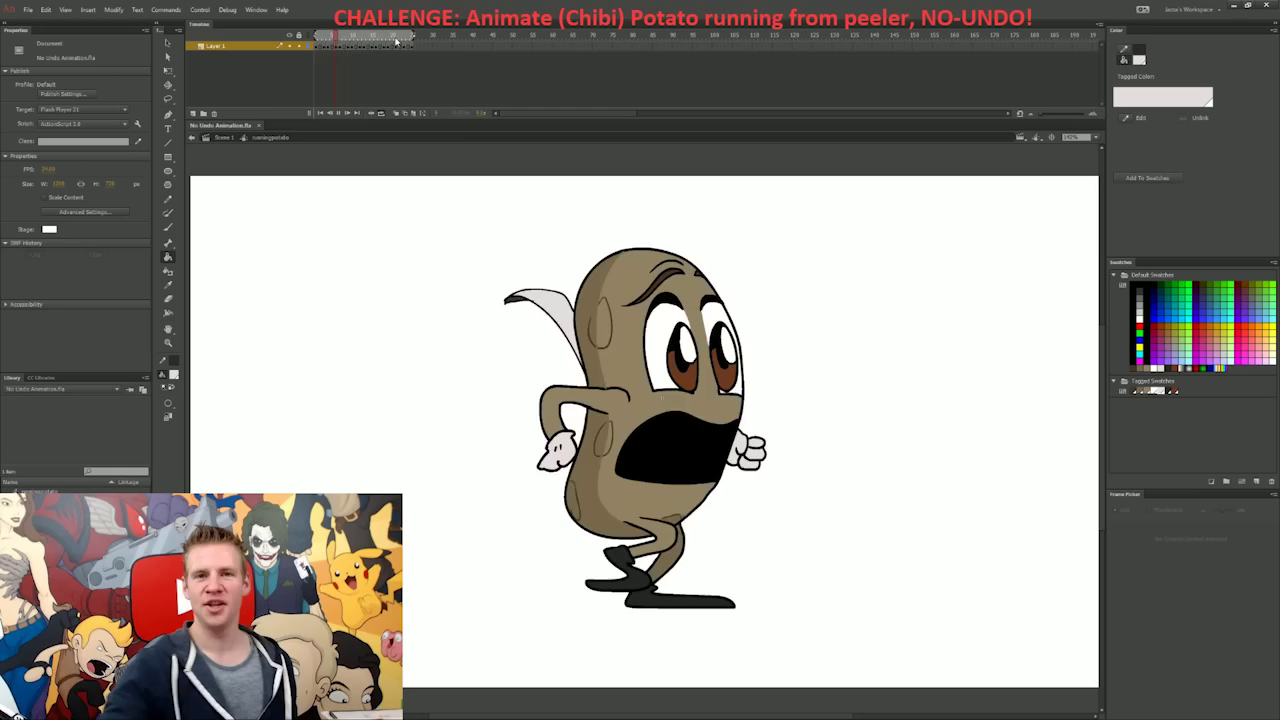
{"action": "left_click", "coordinate": [380, 116]}
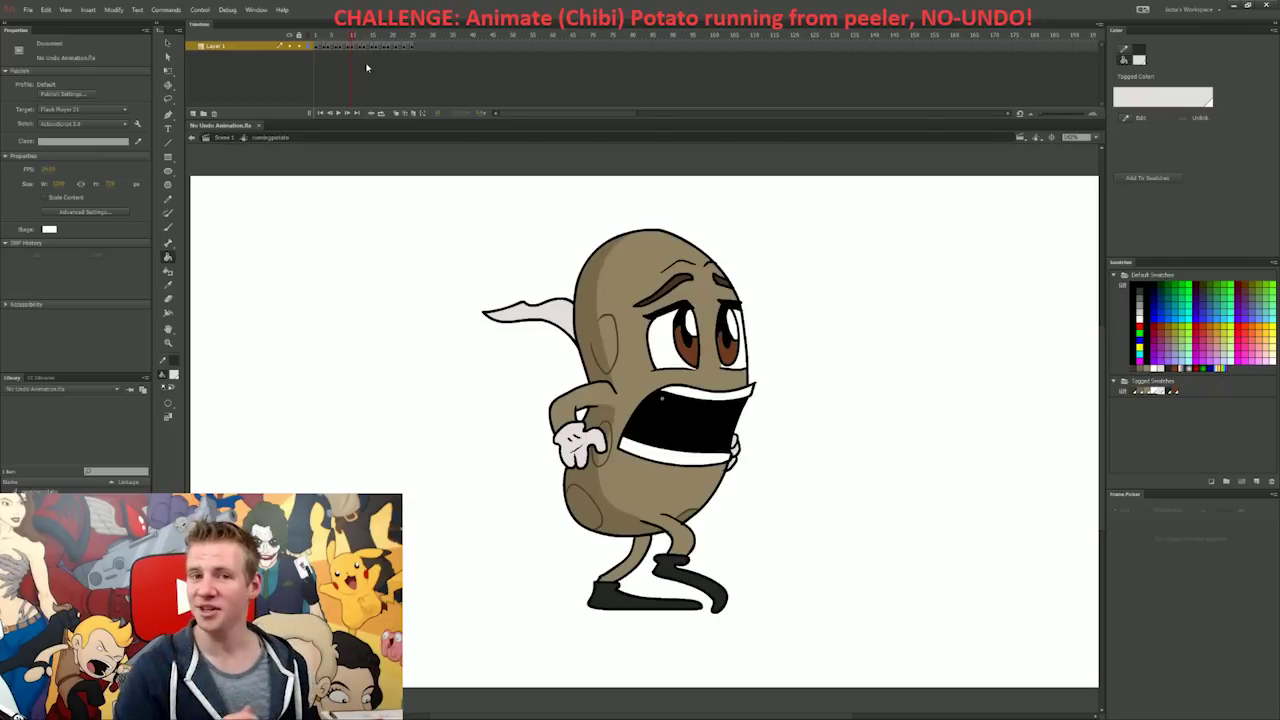
Step: Select the entire potato drawing in the first frame with the Free Transform tool
{"action": "left_click", "coordinate": [317, 39]}
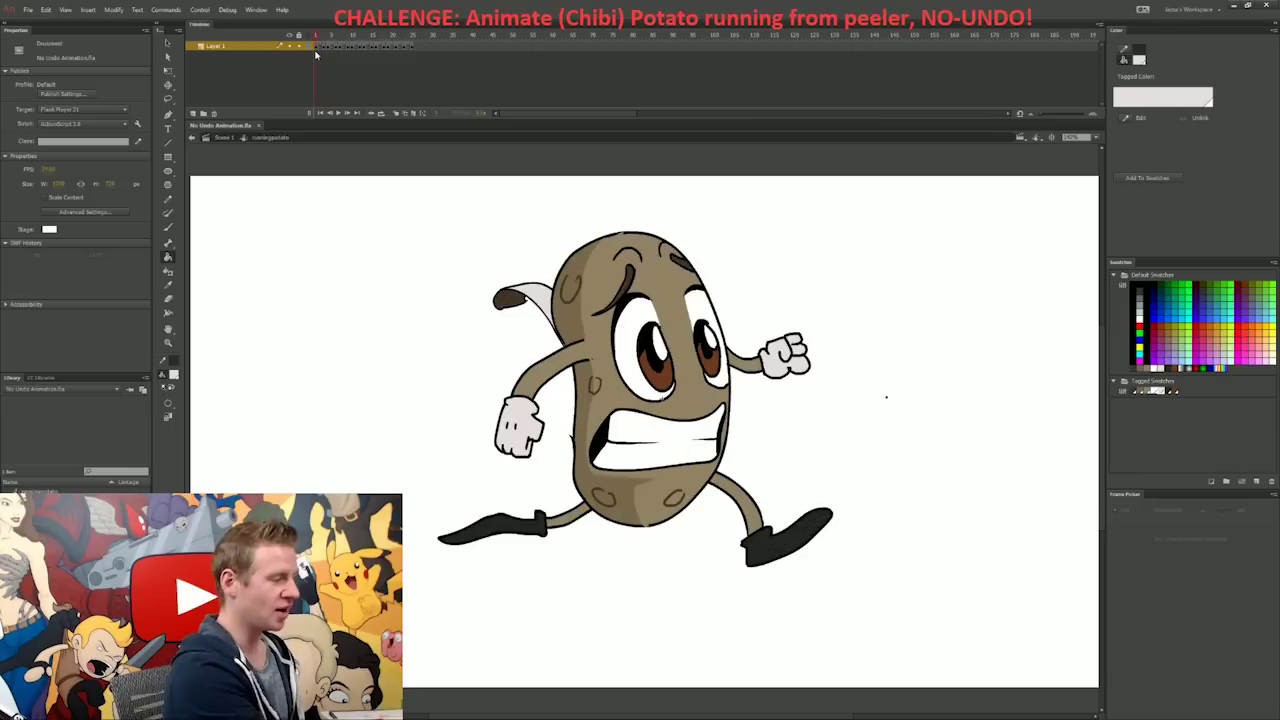
{"action": "key", "text": "ctrl+a"}
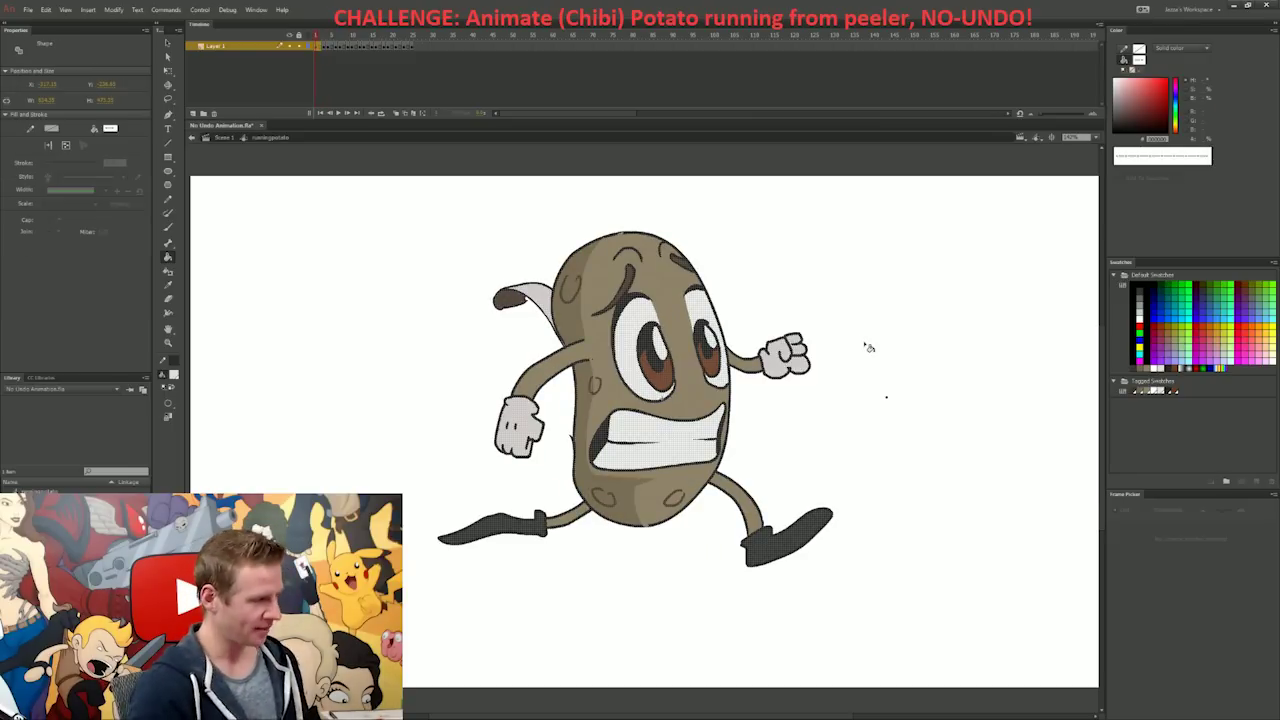
{"action": "key", "text": "Return"}
{"action": "left_click", "coordinate": [869, 347]}
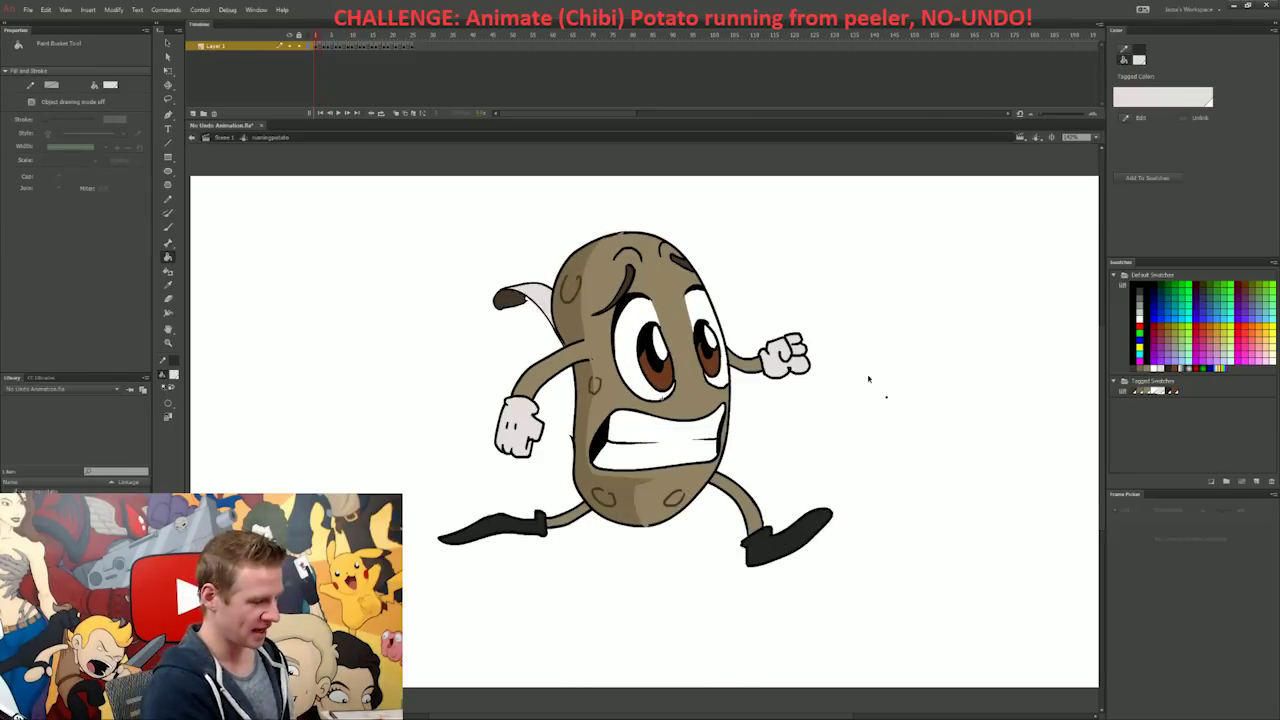
{"action": "key", "text": "ctrl+a"}
{"action": "key", "text": "q"}
Step: Squash the whole potato drawing slightly from its top in the open-mouthed landing frame and replay the run cycle
{"action": "key", "text": "Return"}
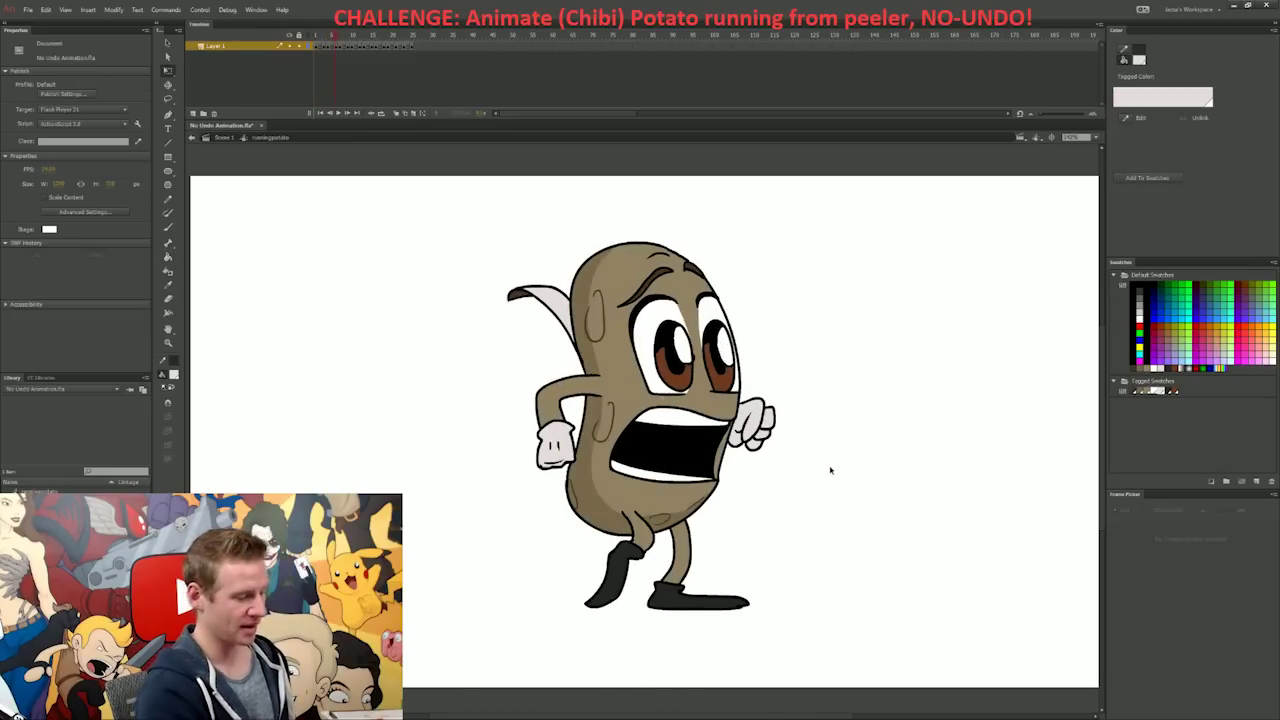
{"action": "key", "text": "ctrl+a"}
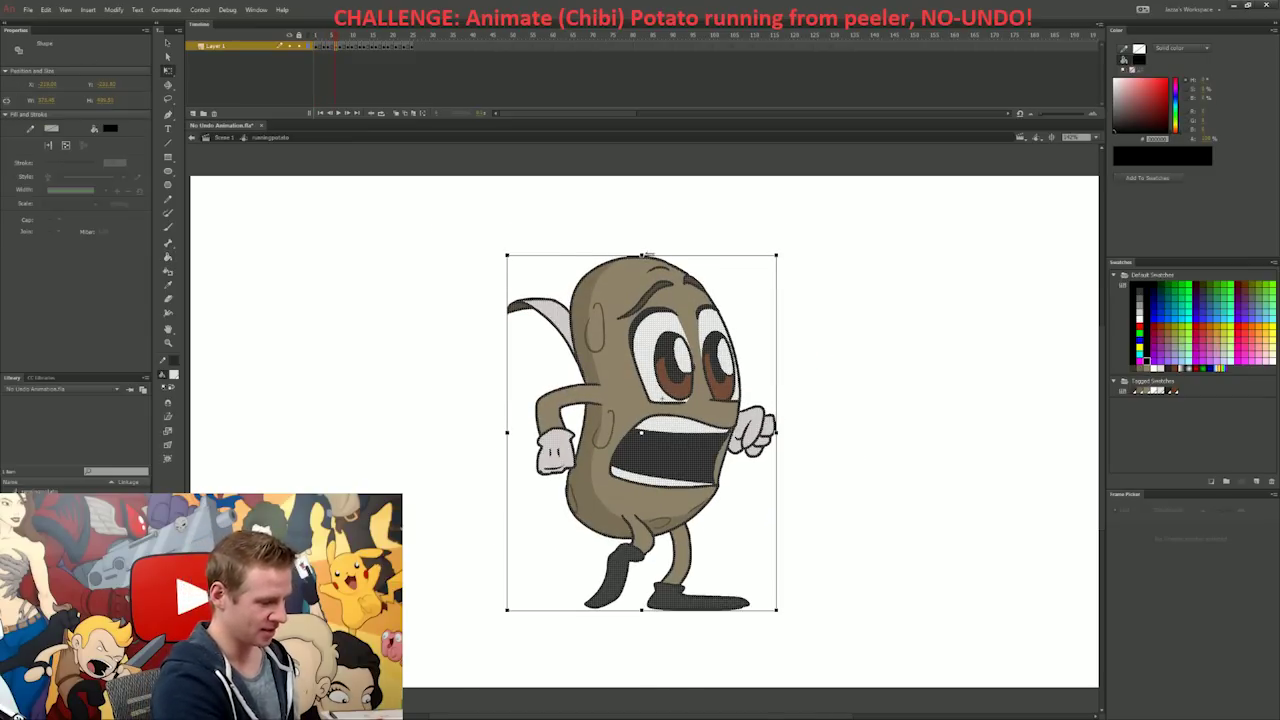
{"action": "key", "text": "Return"}
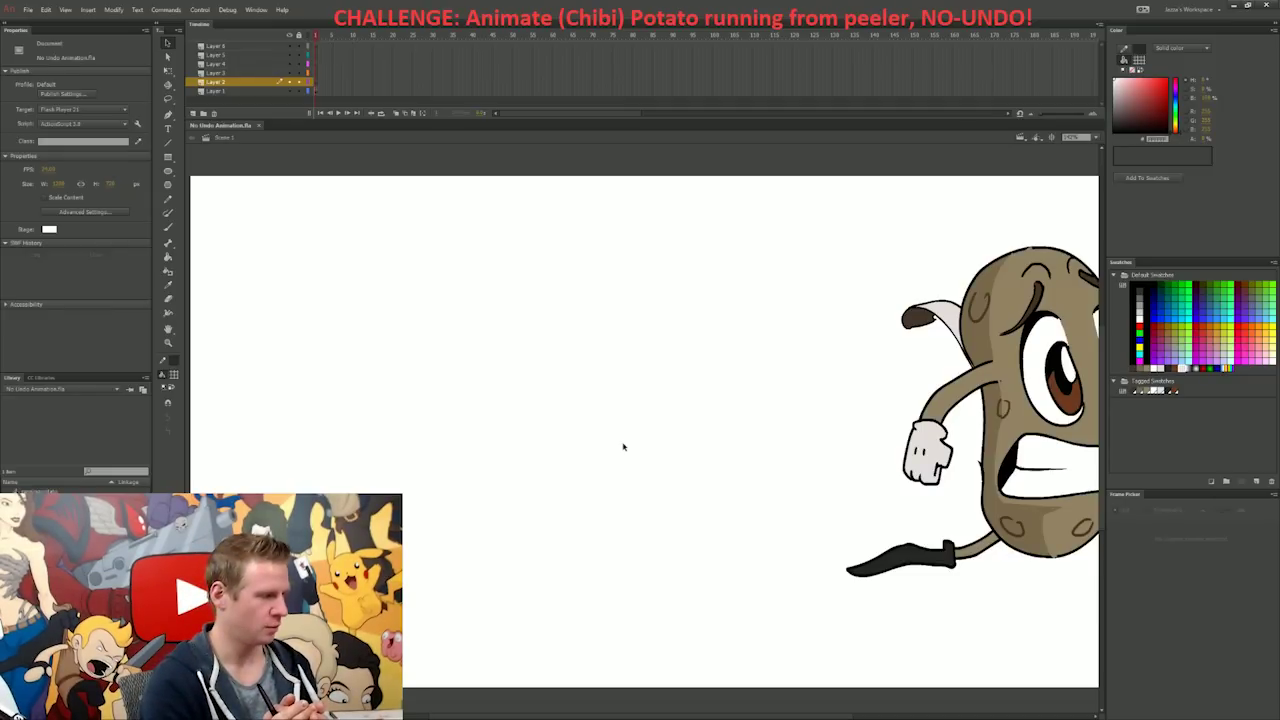
Step: Save the document and draw the peeler's near eye in black outline on Layer 2, filling its pupil with black
{"action": "key", "text": "ctrl+s"}
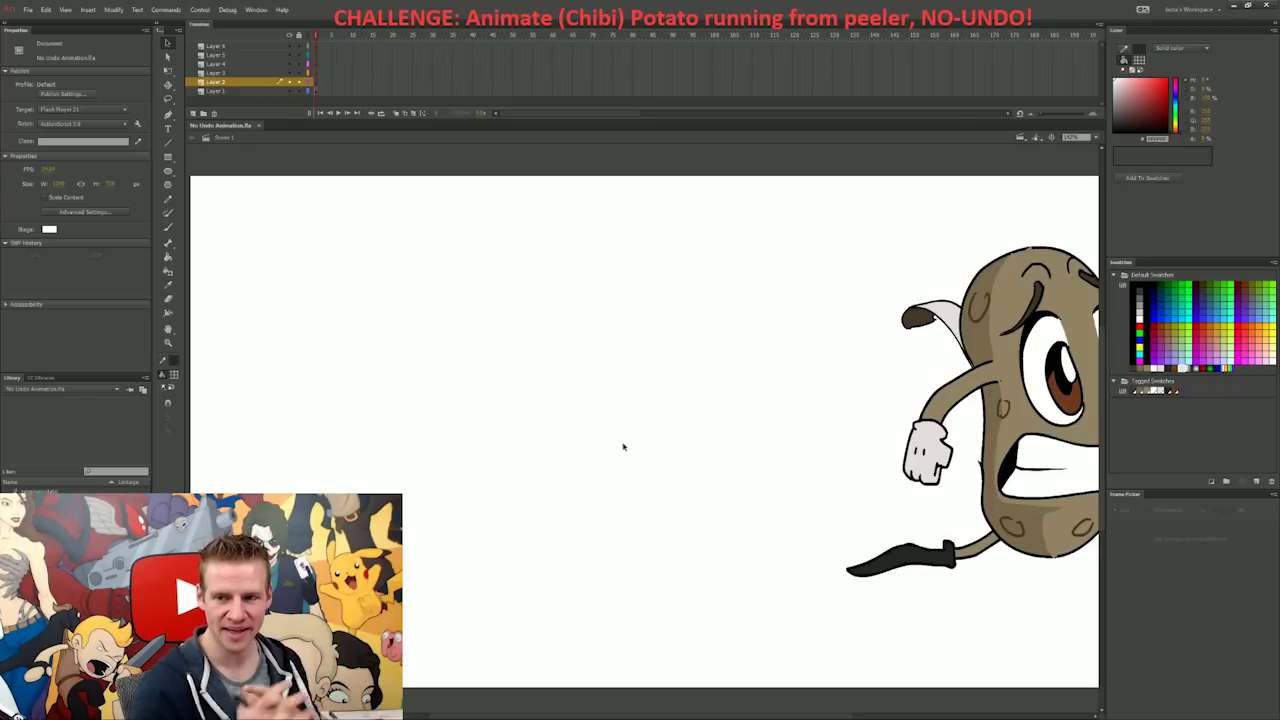
{"action": "key", "text": "b"}
{"action": "mouse_move", "coordinate": [584, 378]}
{"action": "left_mouse_down"}
{"action": "mouse_move", "coordinate": [624, 396]}
{"action": "mouse_move", "coordinate": [585, 388]}
{"action": "left_mouse_up"}
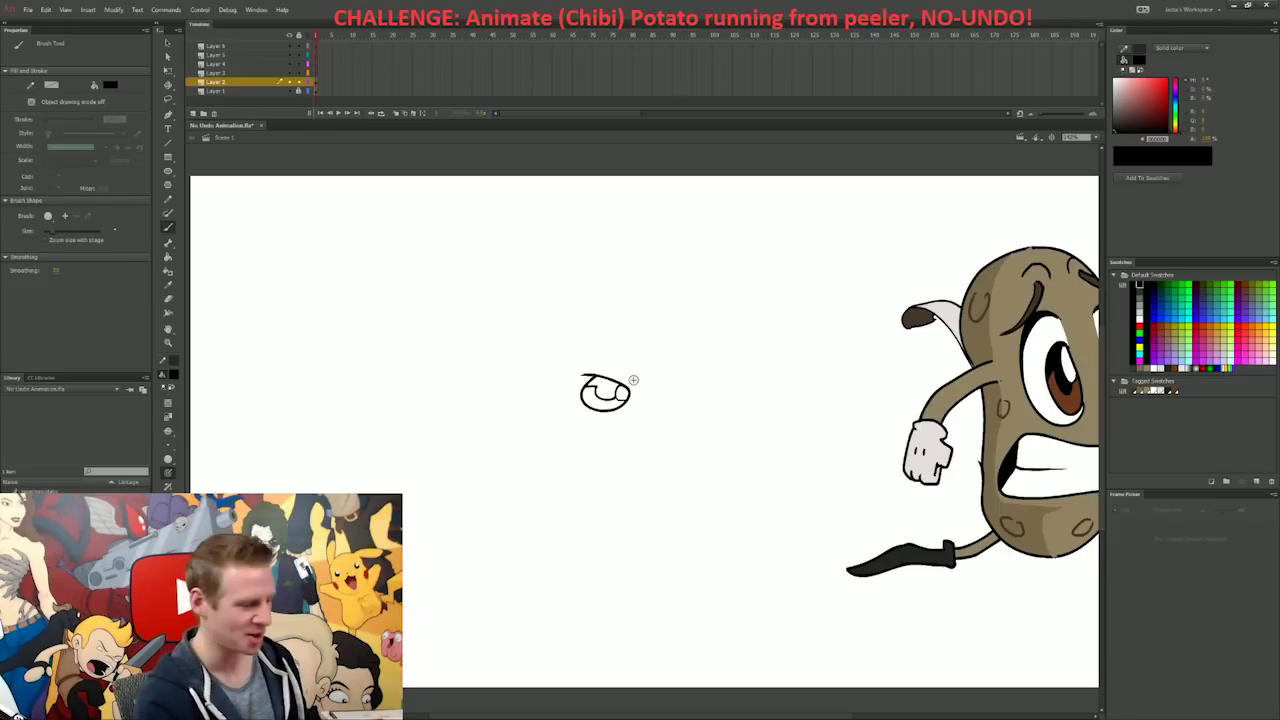
{"action": "key", "text": "k"}
{"action": "left_click", "coordinate": [600, 381]}
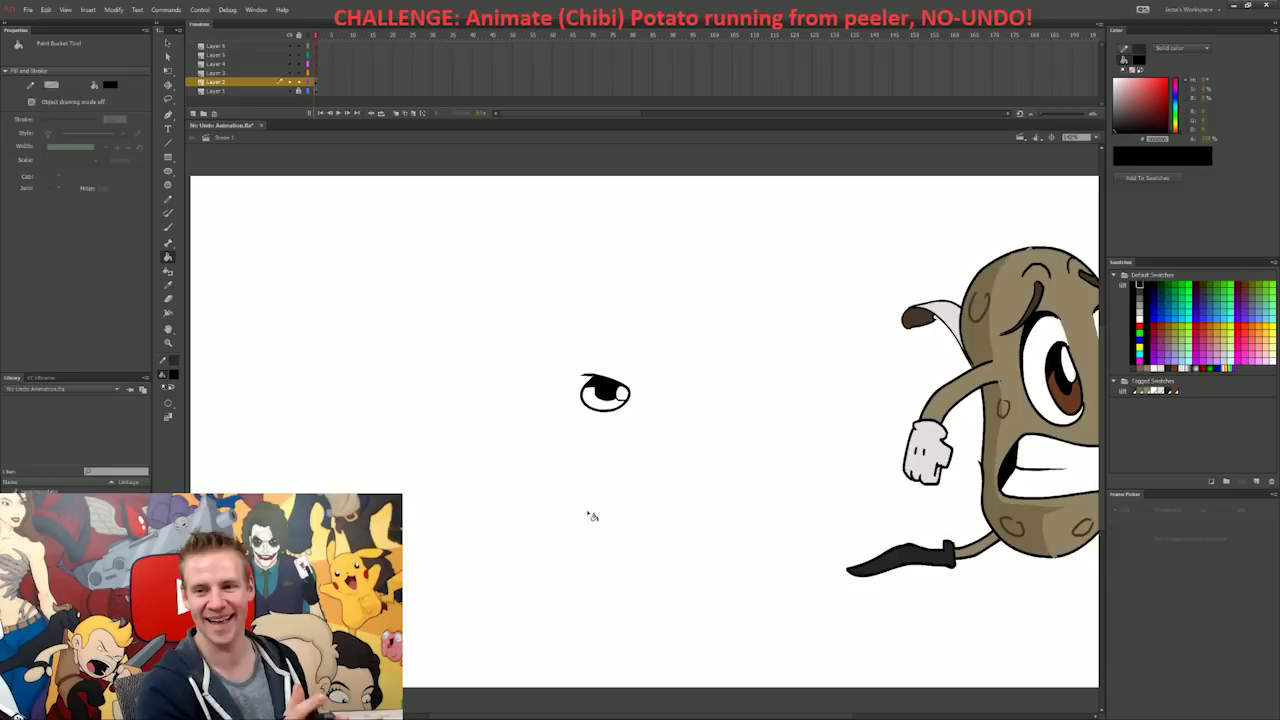
Step: Draw the peeler's second eye, brow ridges, head frame, serrated blade and long rounded handle as black outlines
{"action": "key", "text": "b"}
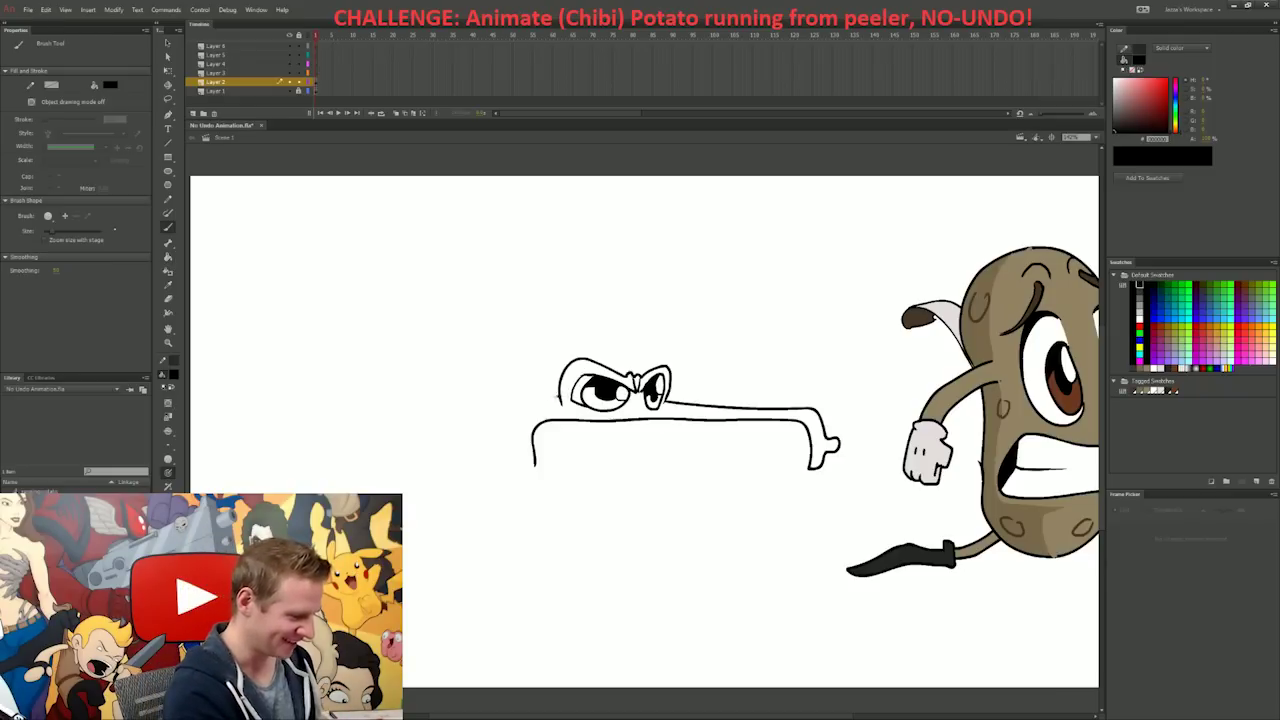
{"action": "left_click_drag", "start_coordinate": [528, 390], "coordinate": [515, 392]}
{"action": "left_click_drag", "start_coordinate": [535, 462], "coordinate": [522, 468]}
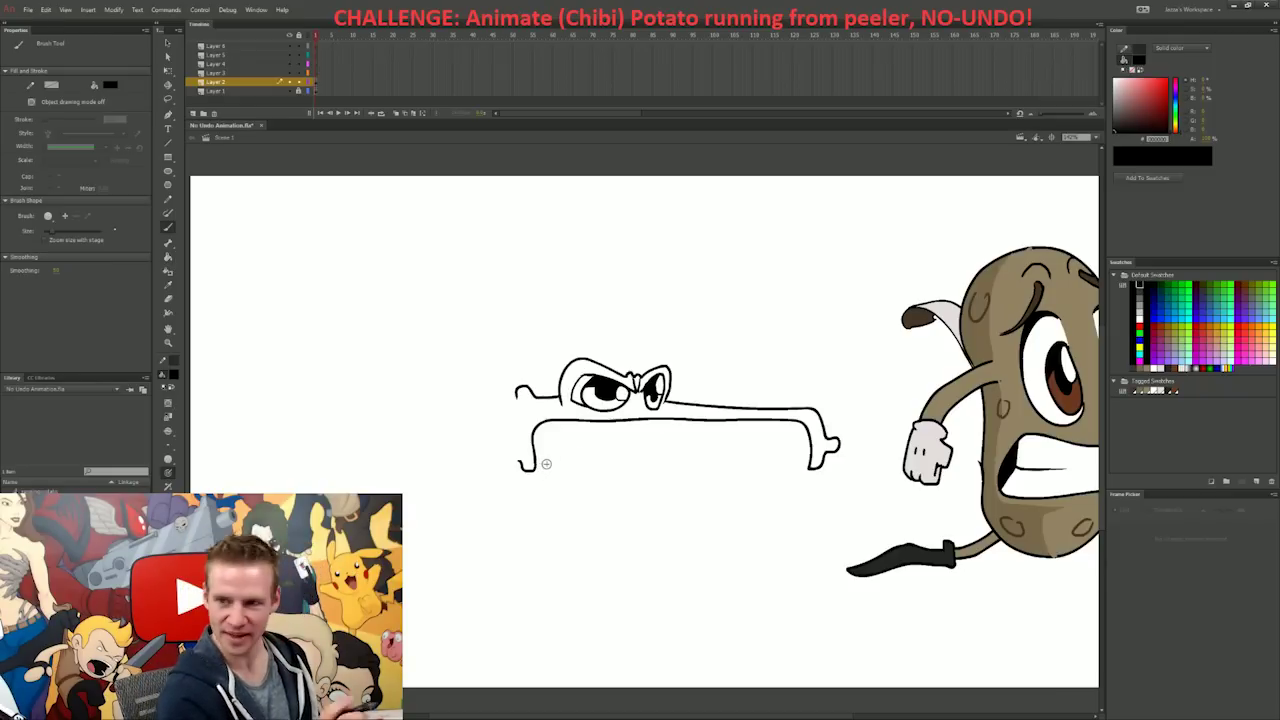
{"action": "left_click_drag", "start_coordinate": [535, 468], "coordinate": [808, 463]}
{"action": "left_click_drag", "start_coordinate": [783, 440], "coordinate": [805, 455]}
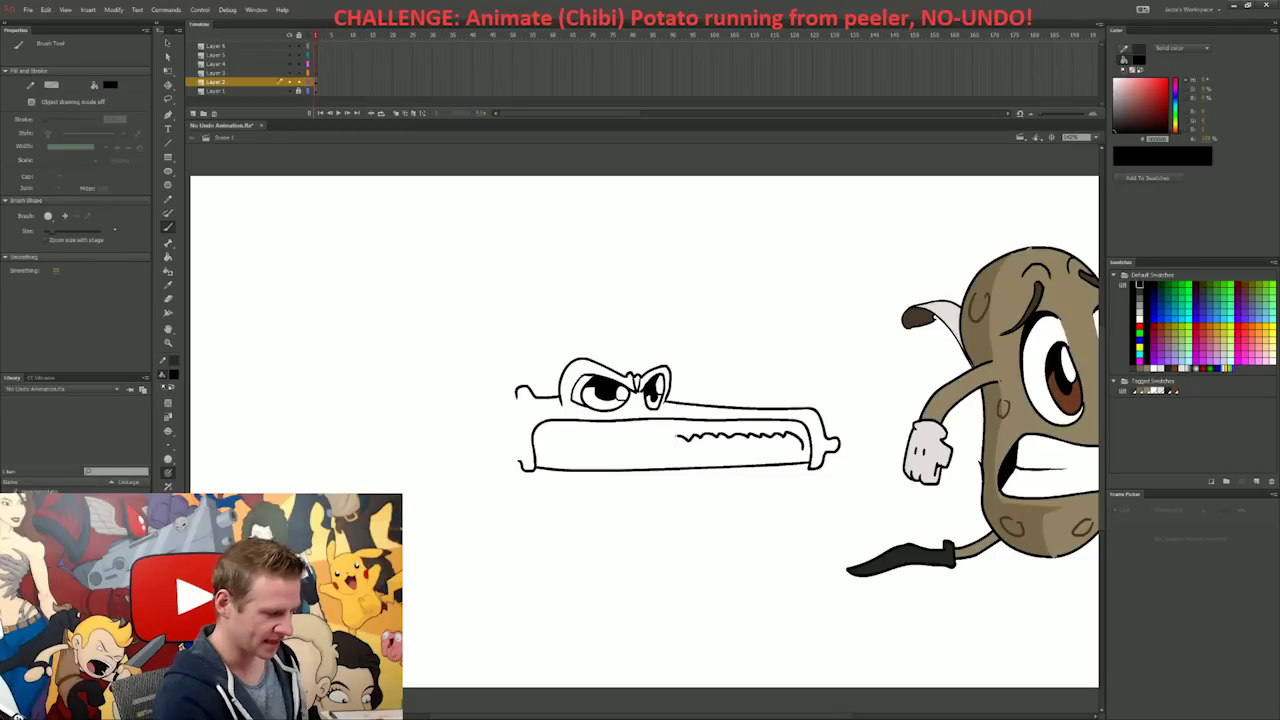
{"action": "left_click_drag", "start_coordinate": [677, 437], "coordinate": [542, 441]}
{"action": "left_click_drag", "start_coordinate": [494, 394], "coordinate": [278, 401]}
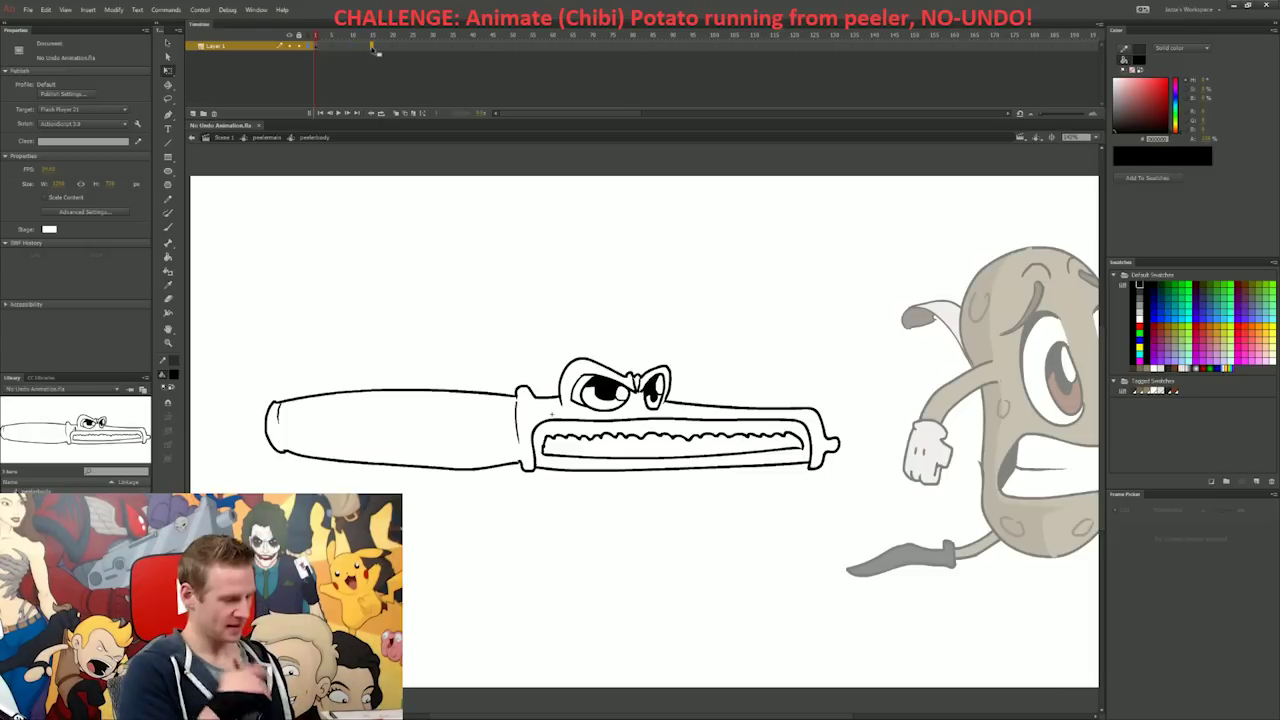
Step: Insert a blank keyframe at frame 15 of the peeler body and turn on onion skinning
{"action": "left_click", "coordinate": [375, 47]}
{"action": "key", "text": "b"}
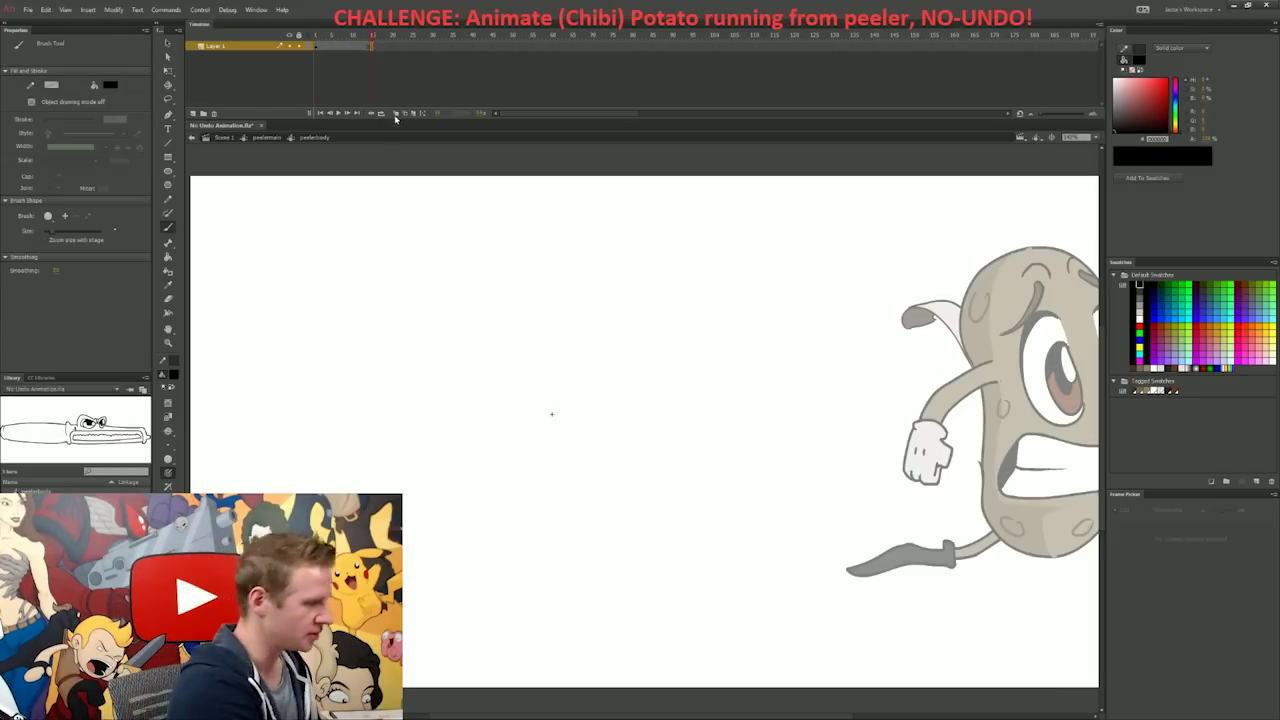
{"action": "left_click", "coordinate": [396, 113]}
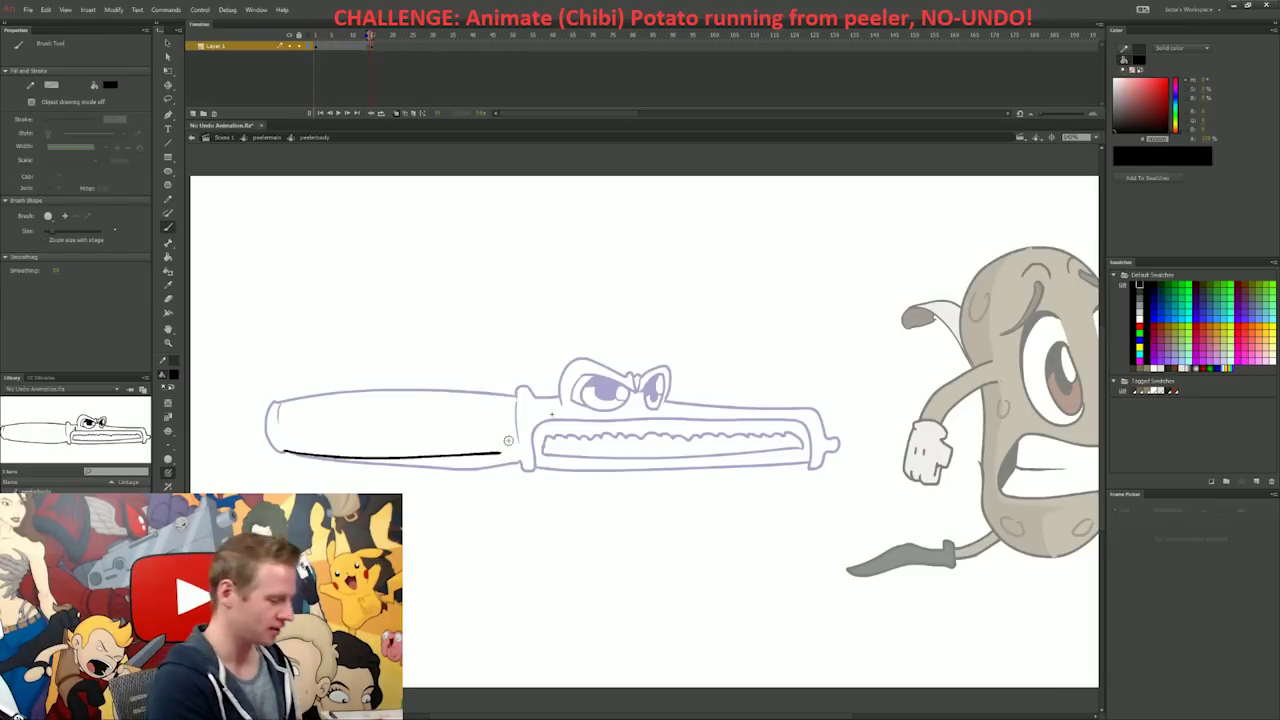
Step: Draw the handle's lower edge and stretch it with Free Transform to meet the collar of the onion-skinned drawing
{"action": "key", "text": "q"}
{"action": "left_click_drag", "start_coordinate": [550, 353], "coordinate": [188, 564]}
{"action": "left_click_drag", "start_coordinate": [510, 452], "coordinate": [535, 462]}
{"action": "left_click", "coordinate": [540, 454]}
Step: Draw the second peeler pose with the same handle and the eyes, jaw and serrated blade tilted upward
{"action": "key", "text": "b"}
{"action": "left_click_drag", "start_coordinate": [278, 400], "coordinate": [708, 340]}
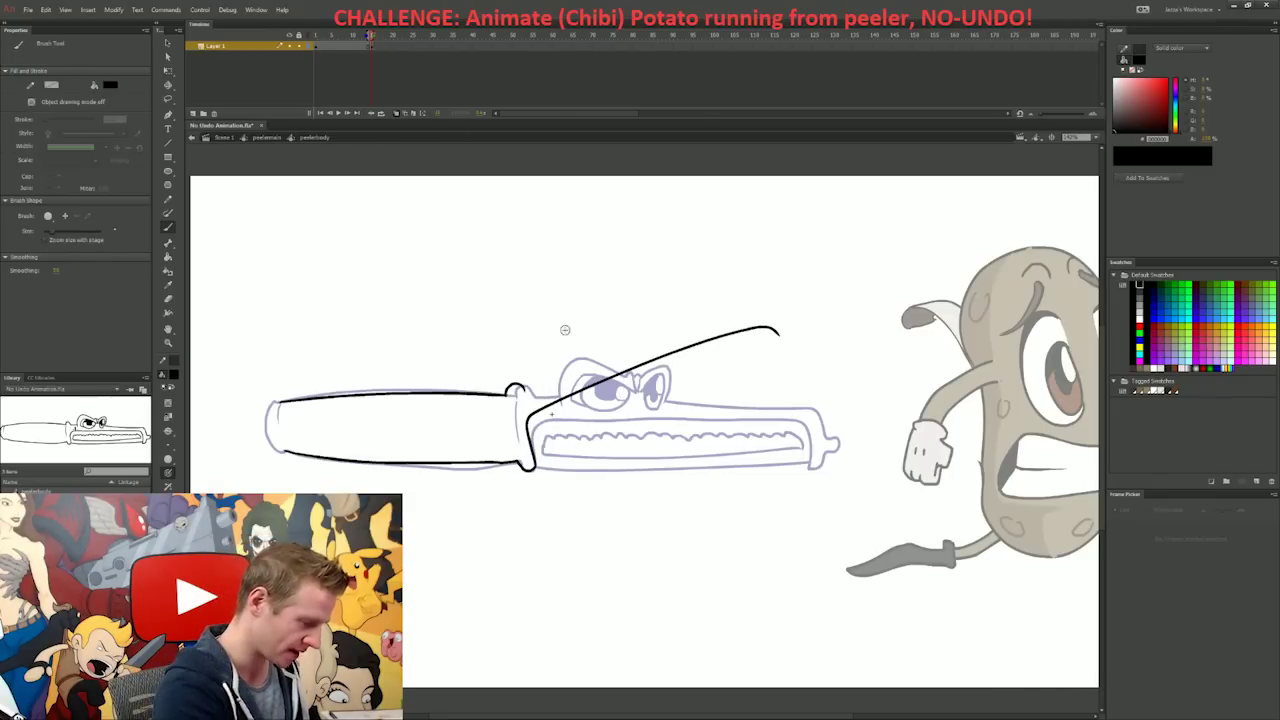
{"action": "left_click_drag", "start_coordinate": [563, 330], "coordinate": [650, 374]}
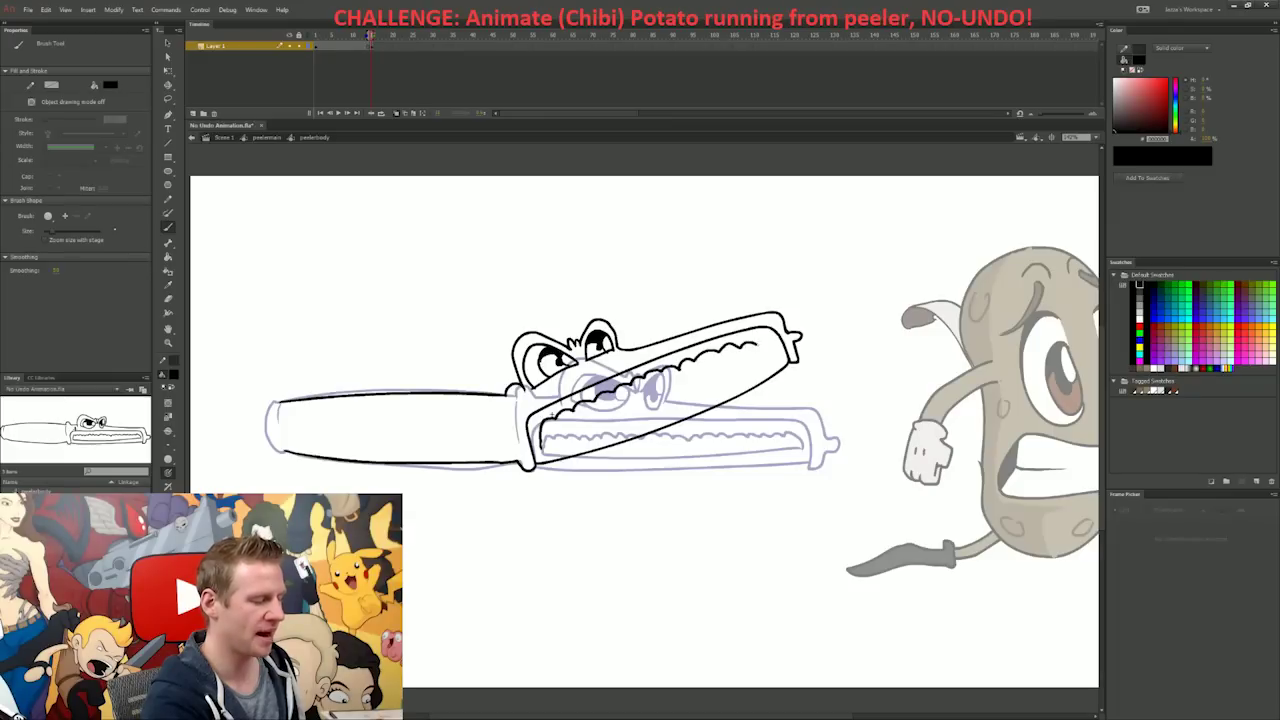
{"action": "left_click_drag", "start_coordinate": [738, 375], "coordinate": [584, 440]}
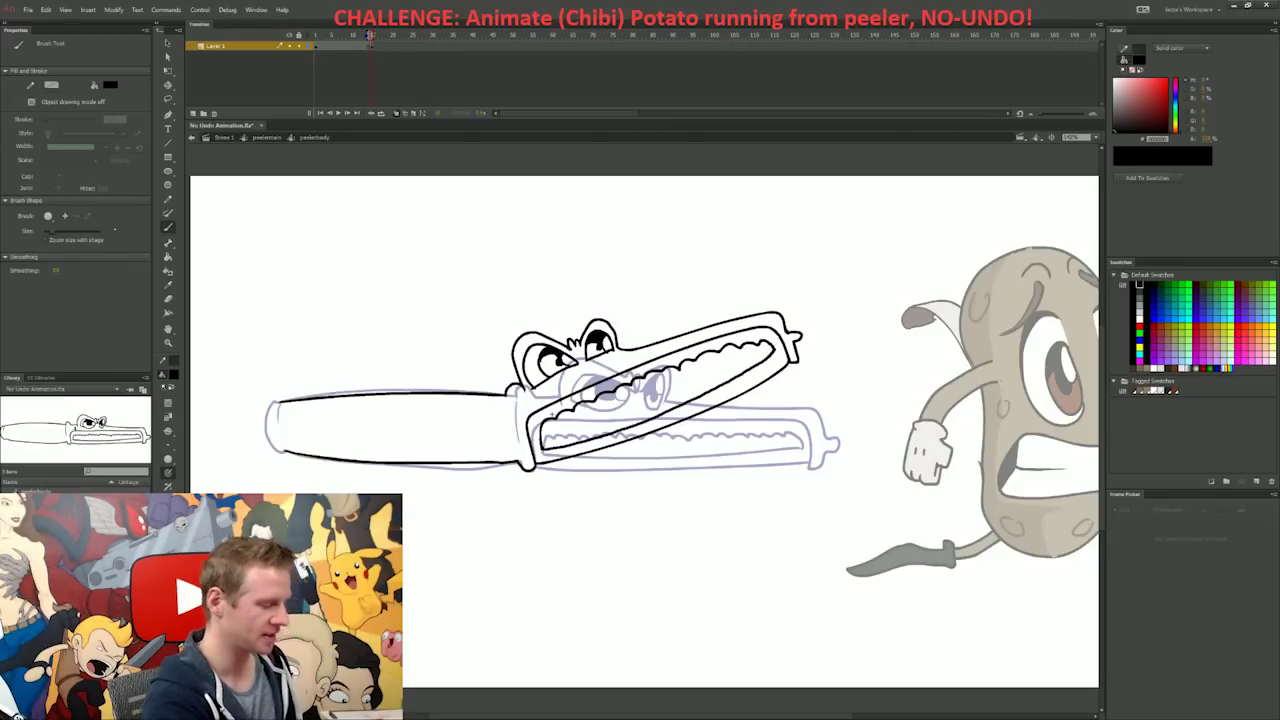
Step: Flip between the resting and raised-head drawings to compare the two peeler poses
{"action": "key", "text": "comma"}
{"action": "key", "text": "period"}
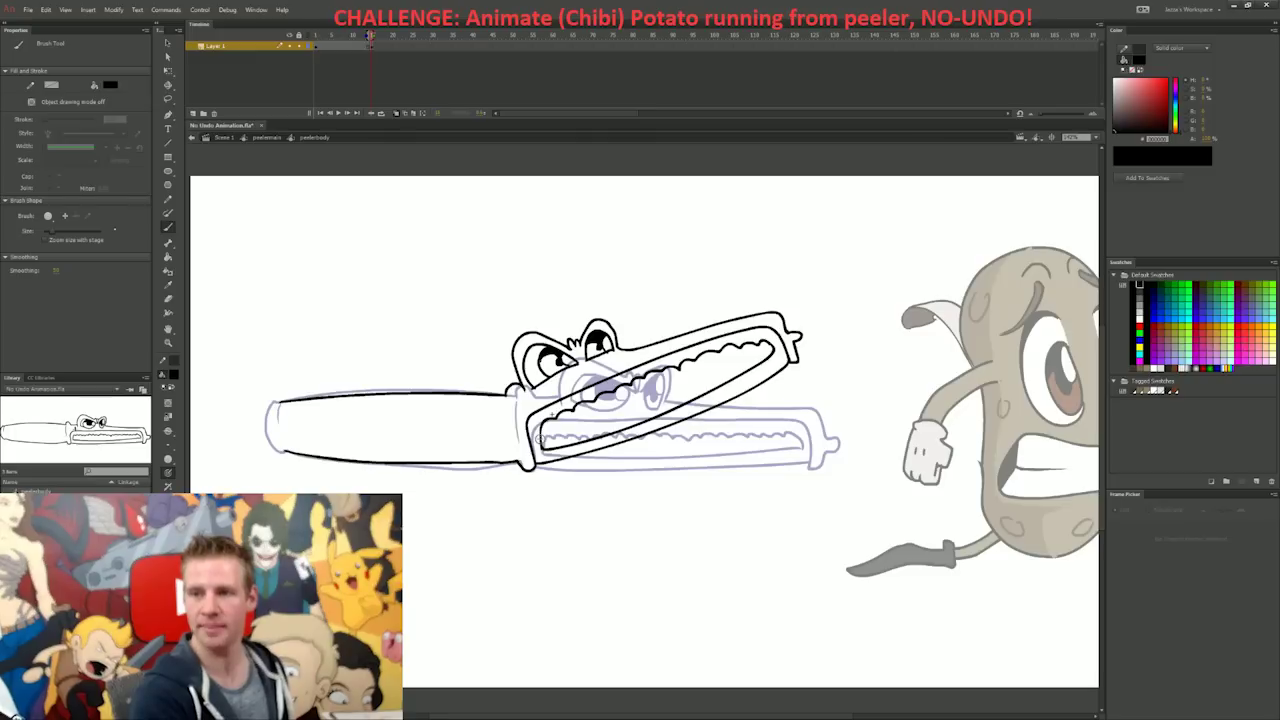
{"action": "key", "text": "comma"}
{"action": "key", "text": "period"}
{"action": "key", "text": "period"}
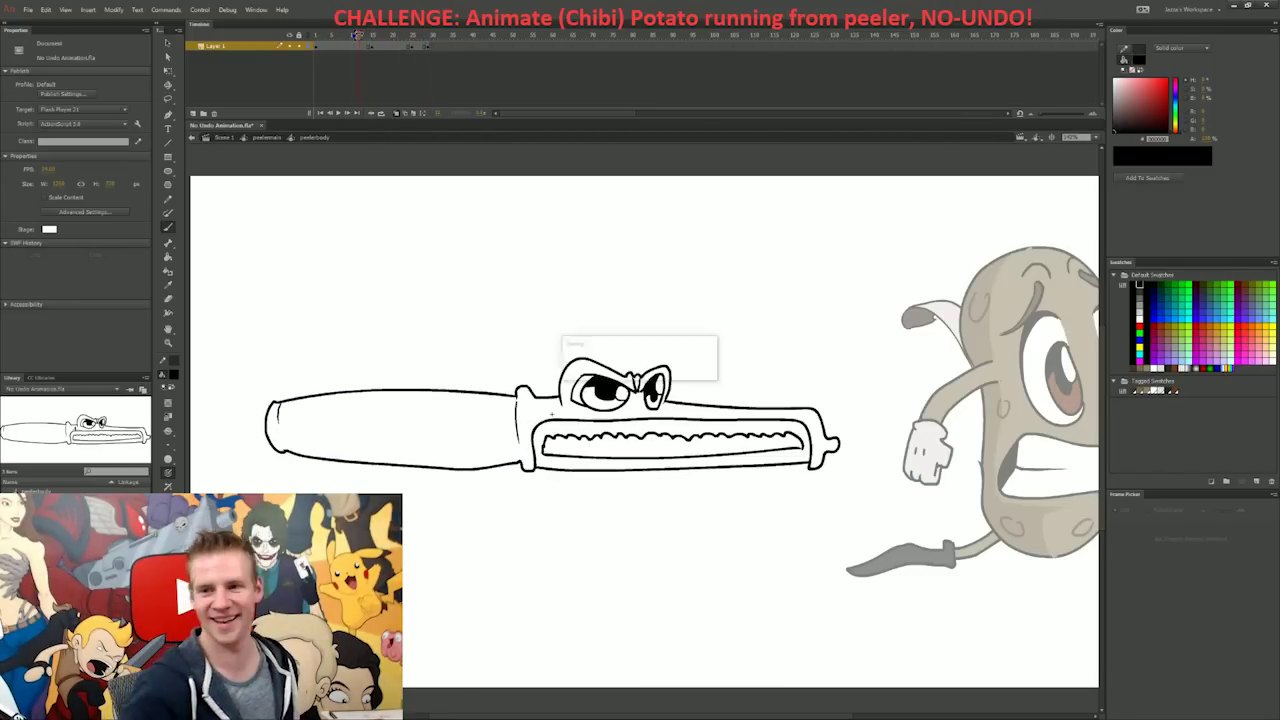
Step: Draw the wide-open-jaw in-between of the peeler's bite, shift its keyframe slightly earlier and play the animation
{"action": "mouse_move", "coordinate": [816, 469]}
{"action": "left_mouse_down"}
{"action": "mouse_move", "coordinate": [792, 371]}
{"action": "mouse_move", "coordinate": [706, 358]}
{"action": "left_mouse_up"}
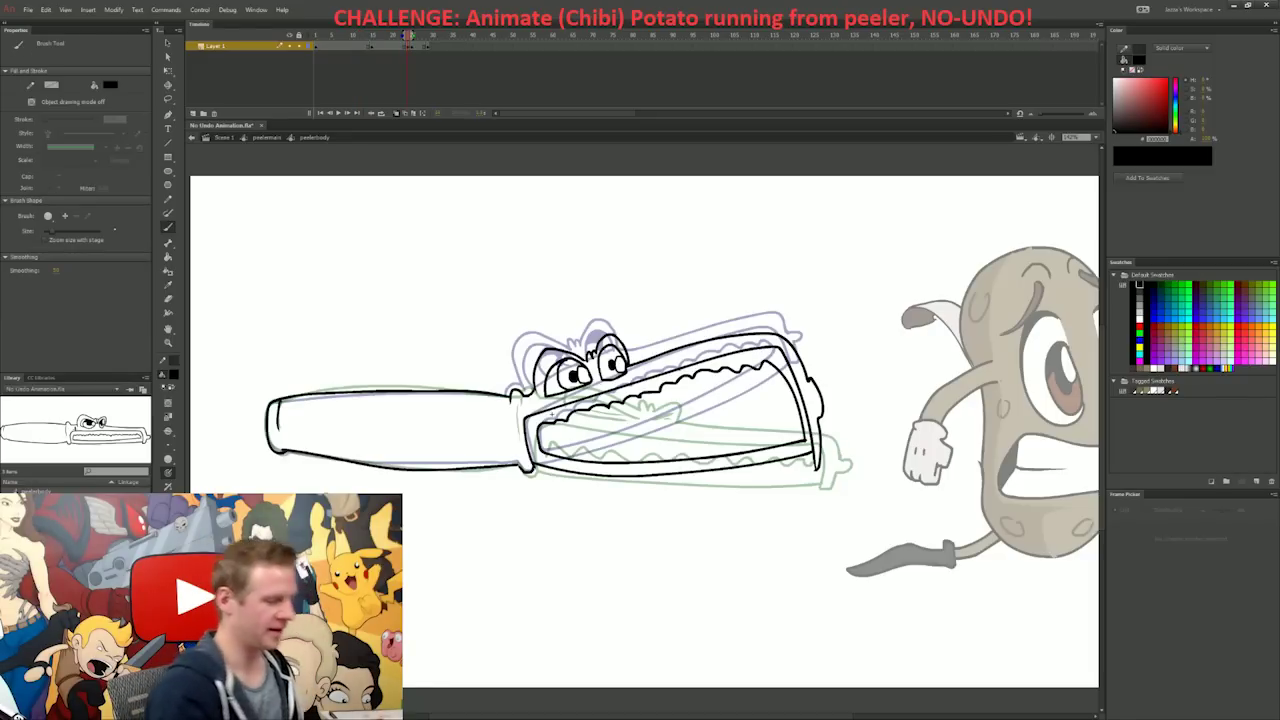
{"action": "left_click", "coordinate": [404, 46]}
{"action": "left_click", "coordinate": [408, 46]}
{"action": "left_click_drag", "start_coordinate": [408, 46], "coordinate": [404, 46]}
{"action": "key", "text": "Return"}
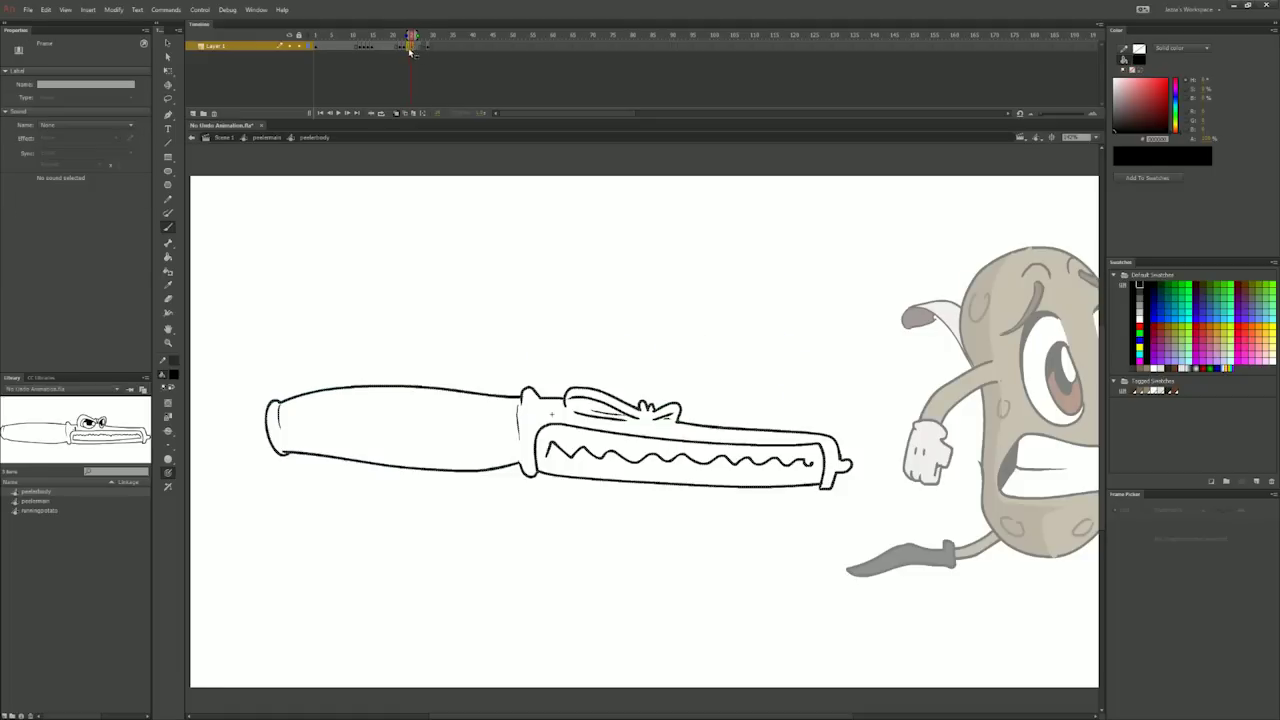
Step: Add an in-between from the snapped-shut pose to the final resting pose, comparing neighbouring drawings and playing the bite
{"action": "key", "text": "comma"}
{"action": "key", "text": "comma"}
{"action": "key", "text": "comma"}
{"action": "key", "text": "period"}
{"action": "key", "text": "period"}
{"action": "key", "text": "period"}
{"action": "left_click_drag", "start_coordinate": [420, 52], "coordinate": [437, 59]}
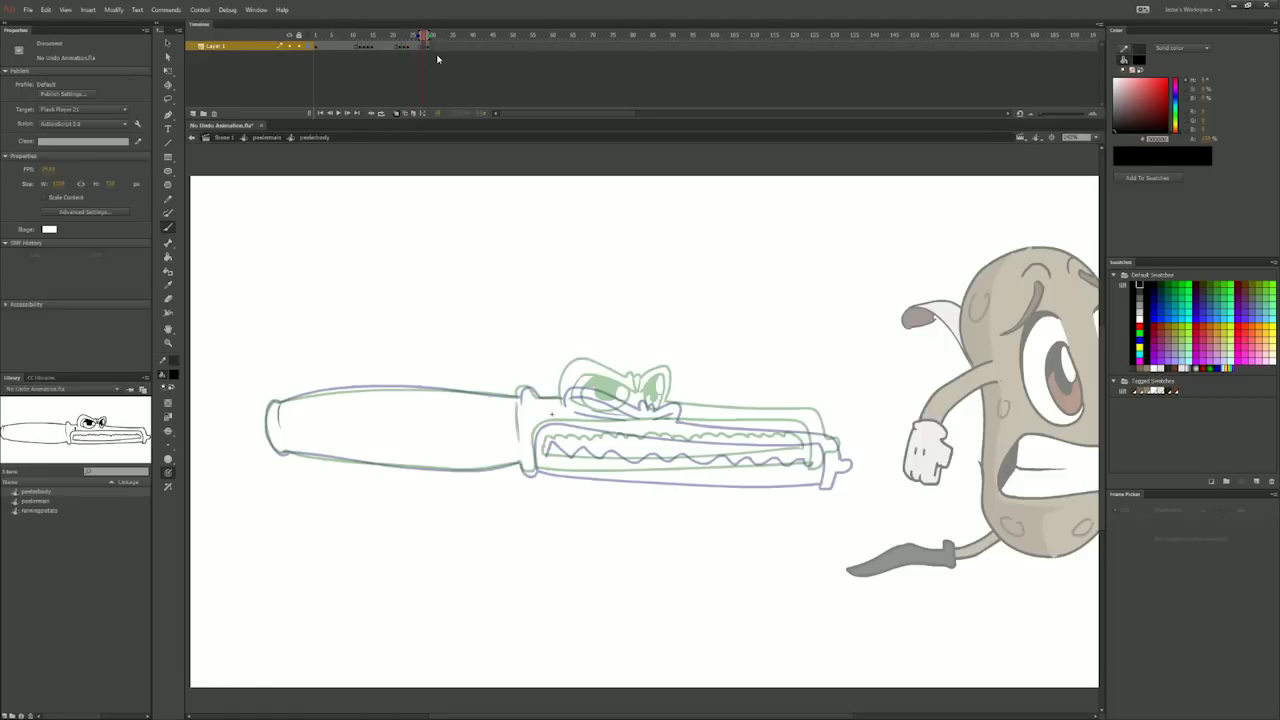
{"action": "key", "text": "Return"}
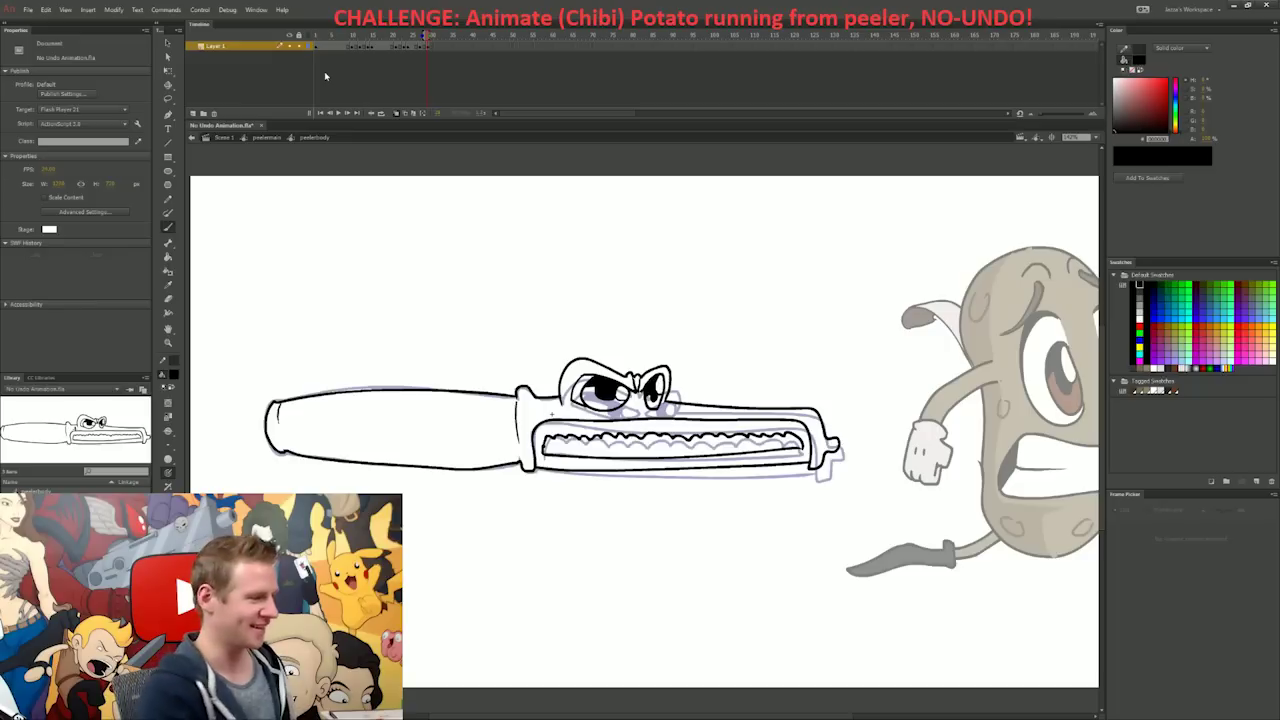
Step: Mix a red fill colour for the peeler's body
{"action": "left_click", "coordinate": [344, 36]}
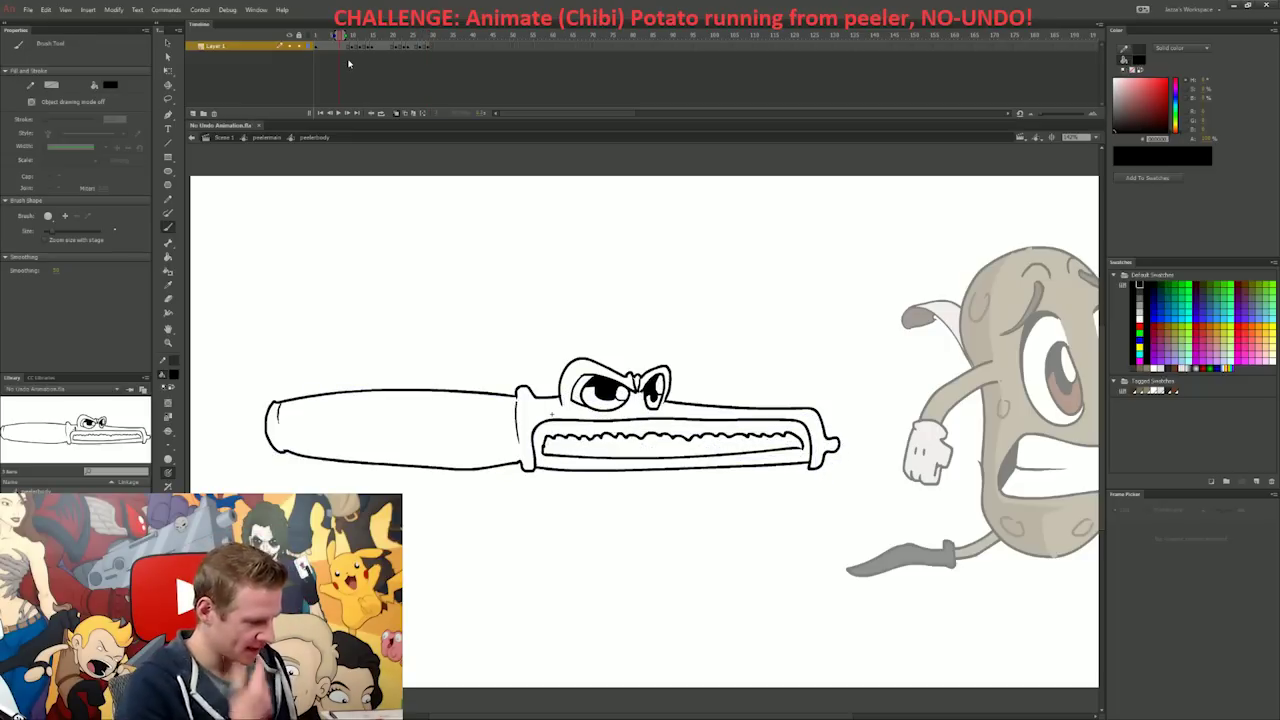
{"action": "left_click", "coordinate": [1175, 130]}
{"action": "left_click", "coordinate": [1149, 113]}
{"action": "left_click", "coordinate": [1149, 113]}
{"action": "left_click_drag", "start_coordinate": [1154, 112], "coordinate": [1156, 107]}
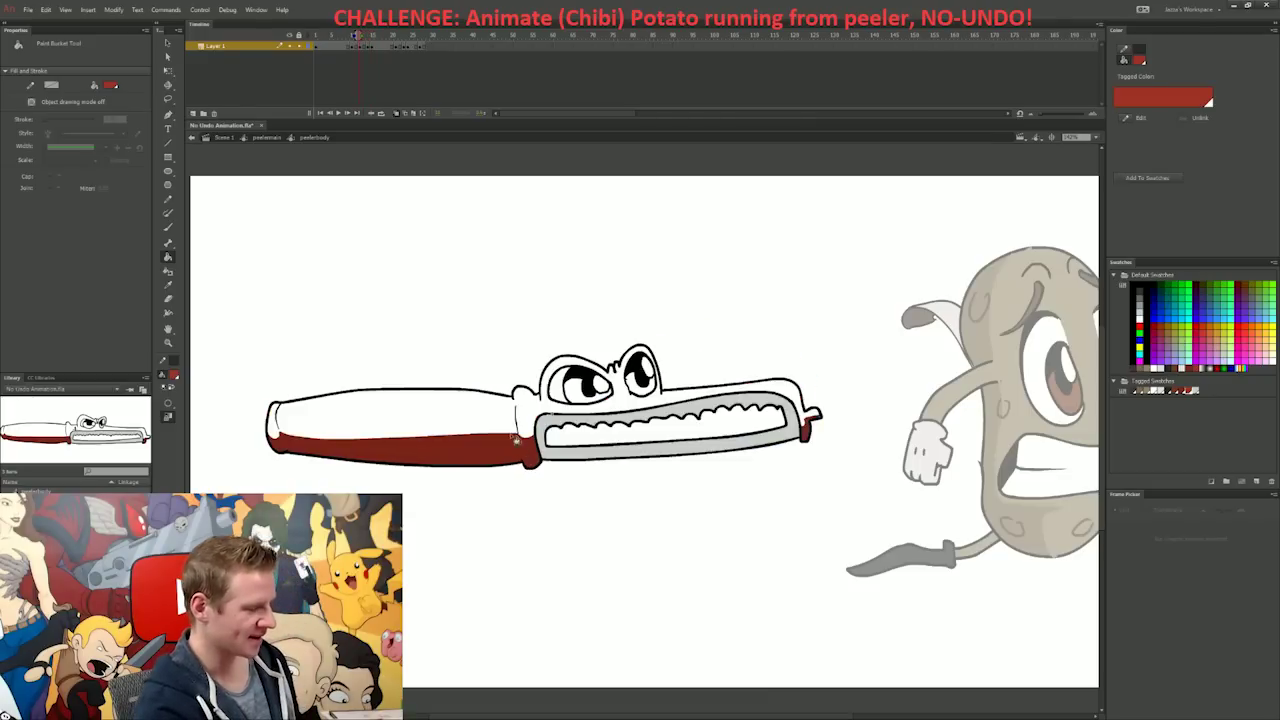
Step: Fill the upper part of the peeler's handle with red in the successive keyframes and play the coloured bite animation
{"action": "key", "text": "comma"}
{"action": "left_click", "coordinate": [480, 428]}
{"action": "key", "text": "comma"}
{"action": "key", "text": "comma"}
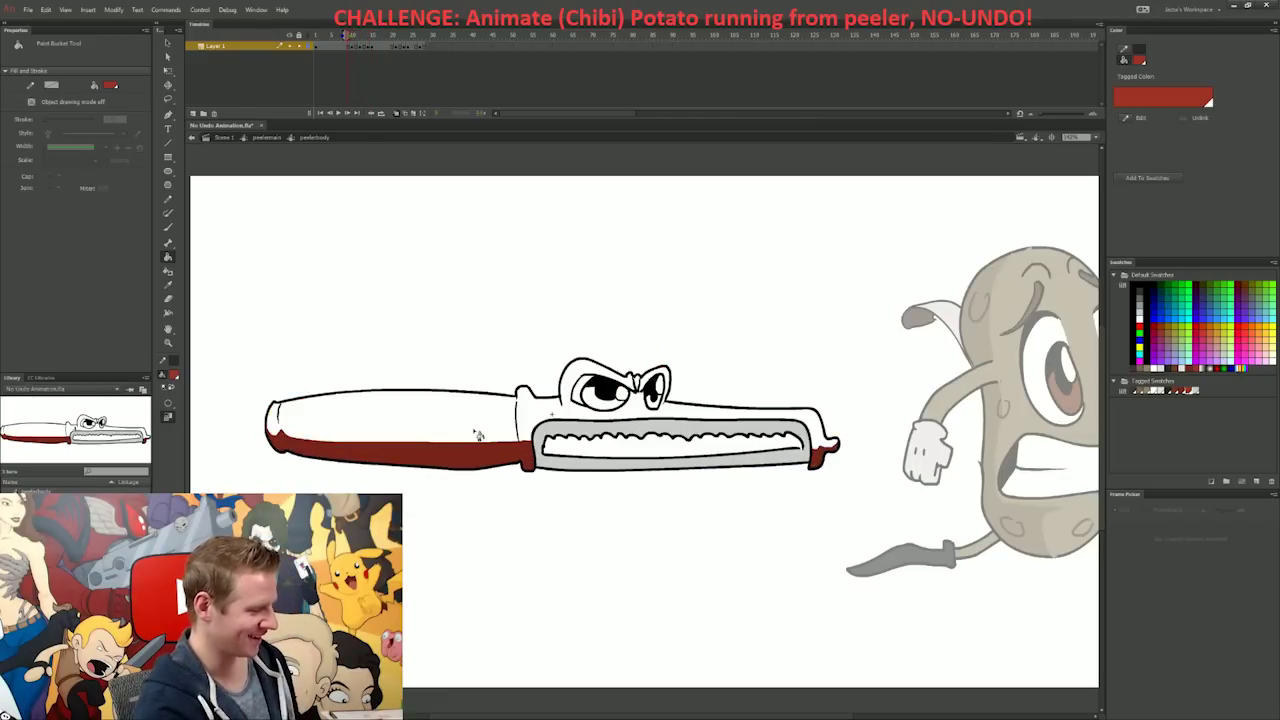
{"action": "left_click", "coordinate": [480, 432]}
{"action": "key", "text": "period"}
{"action": "key", "text": "period"}
{"action": "key", "text": "period"}
{"action": "key", "text": "period"}
{"action": "key", "text": "period"}
{"action": "key", "text": "Return"}
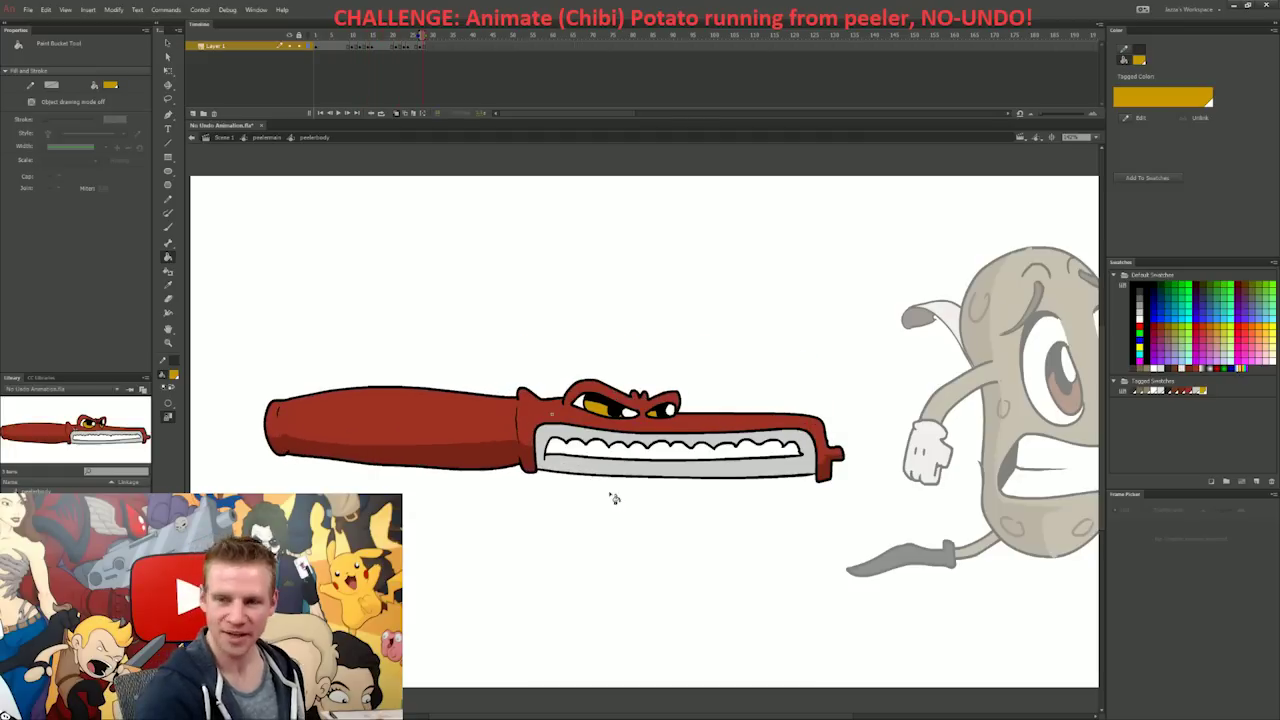
Step: Return to the peelermain symbol, draw a curved leg with a pointed shoe above the peeler and play its run cycle
{"action": "left_click", "coordinate": [193, 137]}
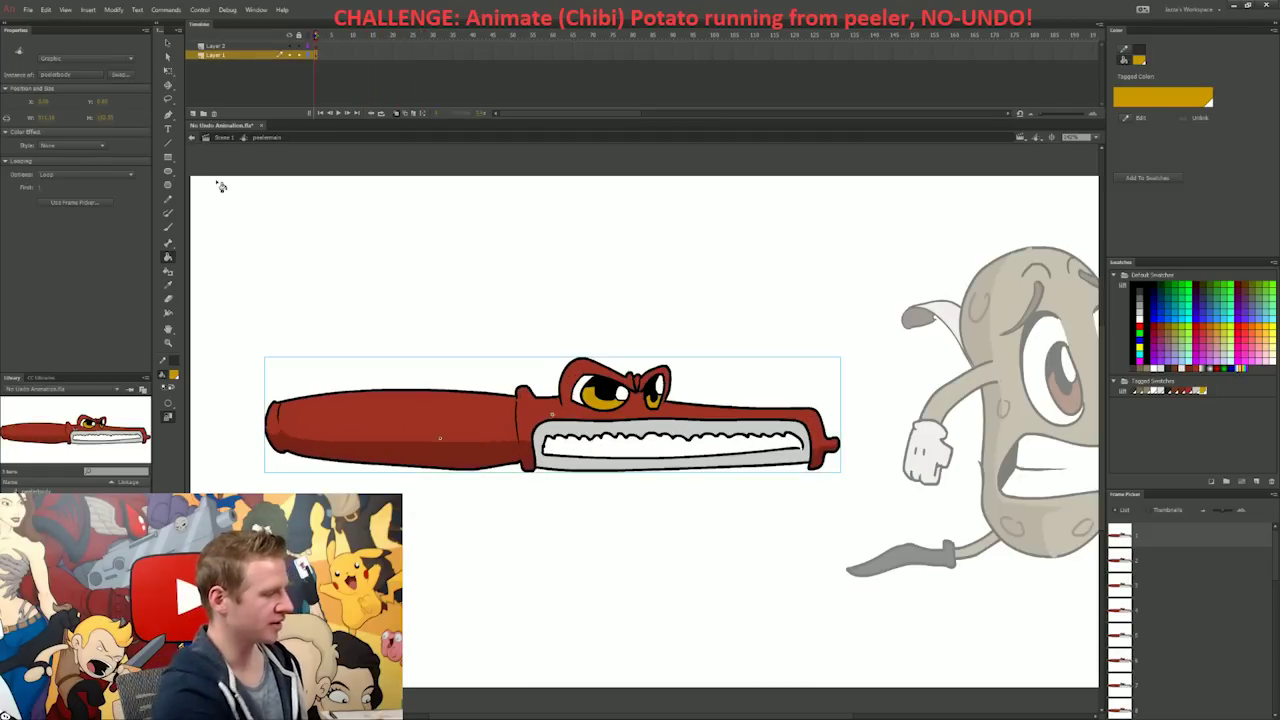
{"action": "left_click", "coordinate": [774, 545]}
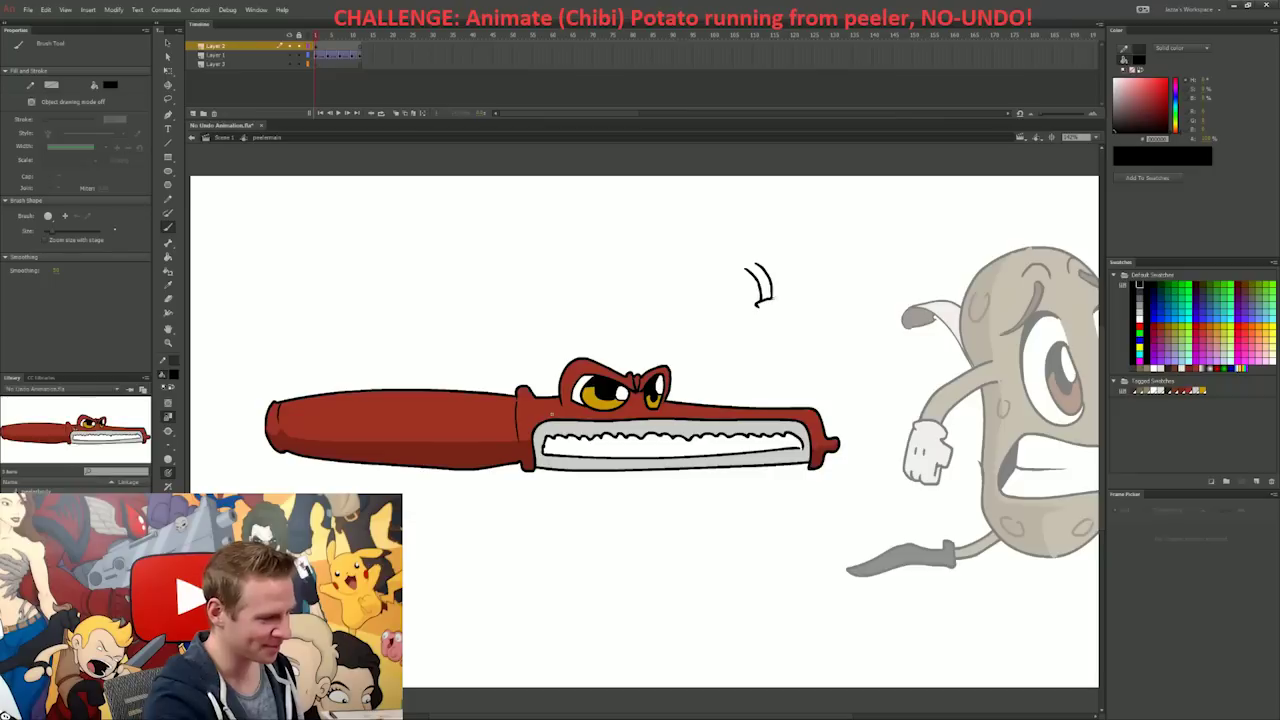
{"action": "mouse_move", "coordinate": [772, 300]}
{"action": "left_mouse_down"}
{"action": "mouse_move", "coordinate": [762, 318]}
{"action": "mouse_move", "coordinate": [818, 293]}
{"action": "mouse_move", "coordinate": [777, 309]}
{"action": "left_mouse_up"}
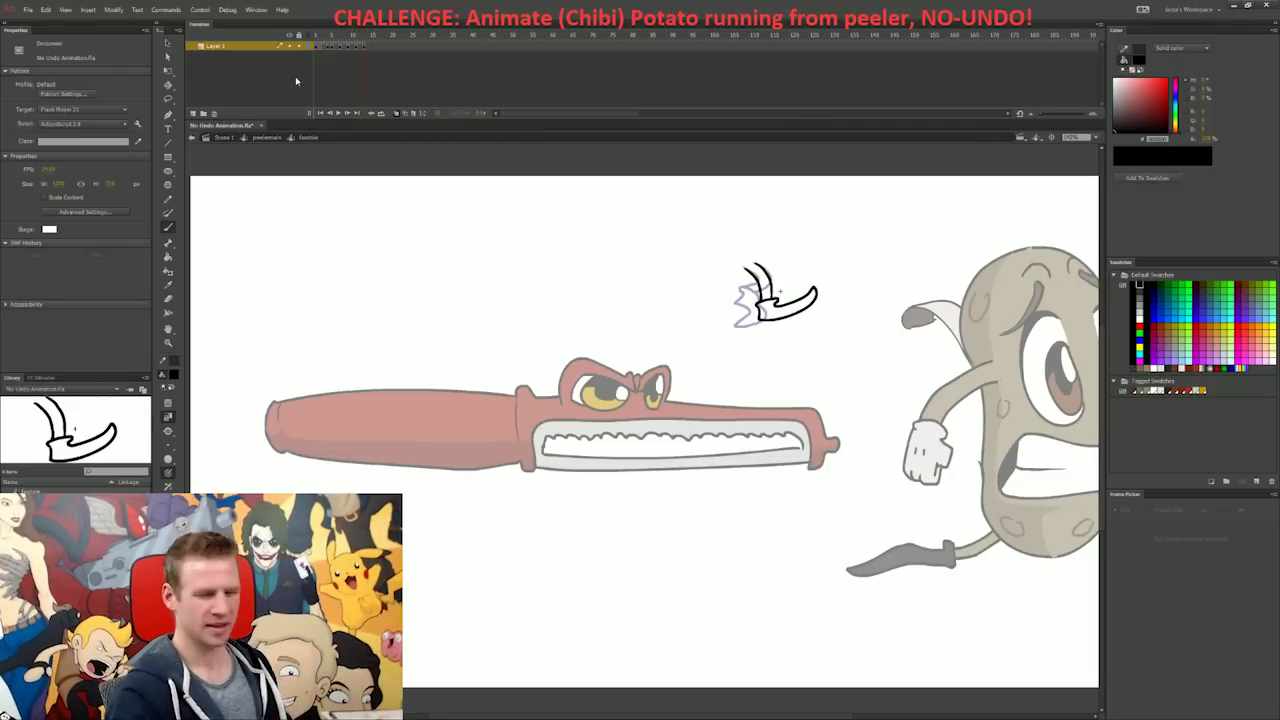
{"action": "key", "text": "Return"}
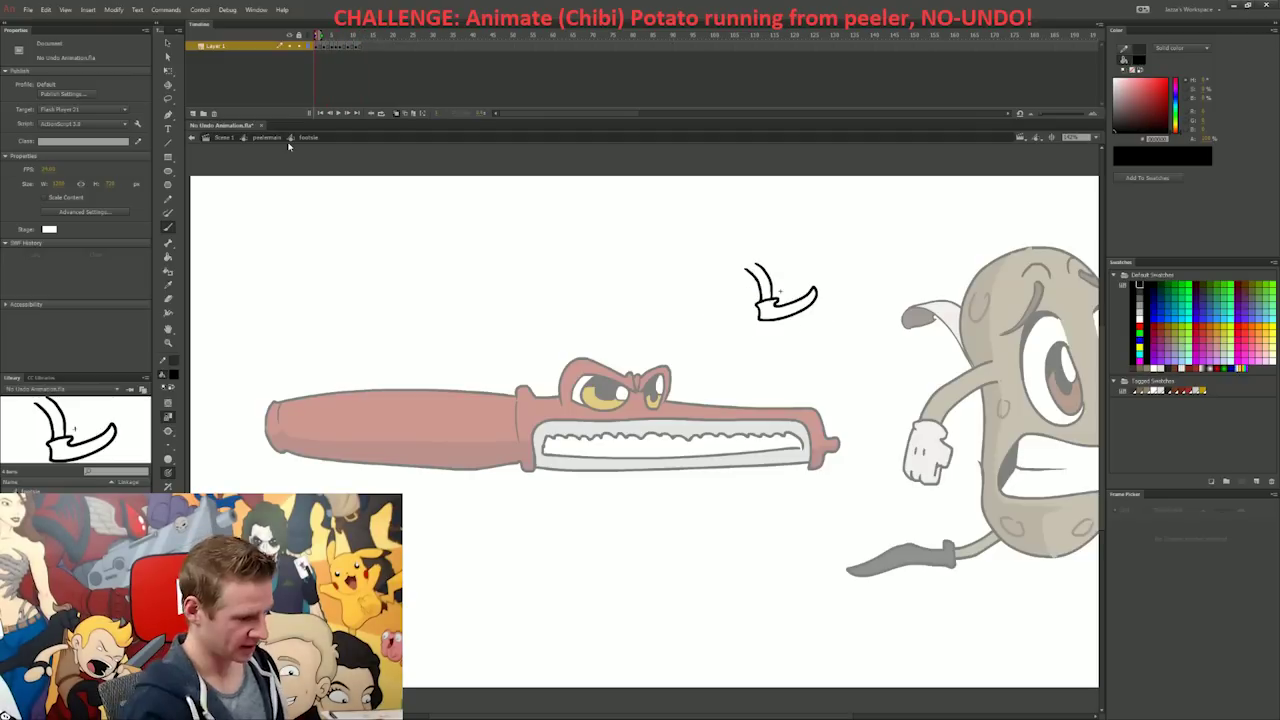
Step: Play the coloured leg cycle, return to the peelermain symbol and play the peeler running on its two attached legs
{"action": "key", "text": "Return"}
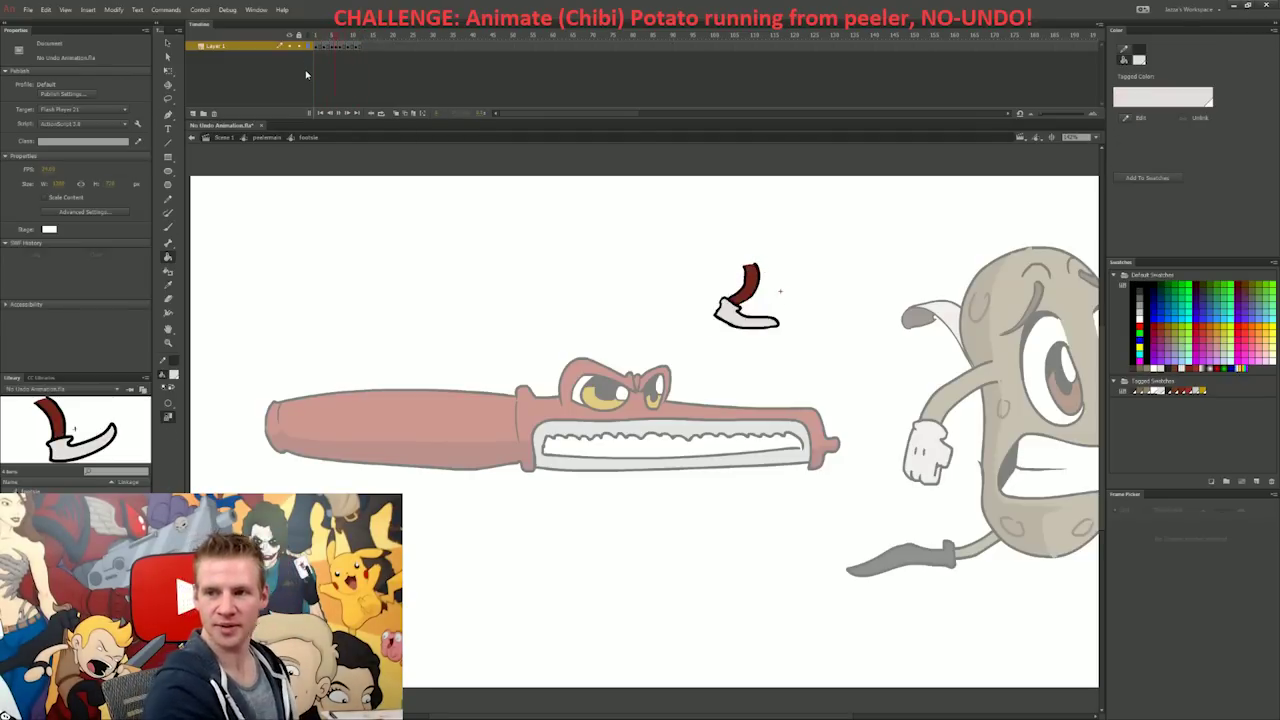
{"action": "left_click", "coordinate": [191, 140]}
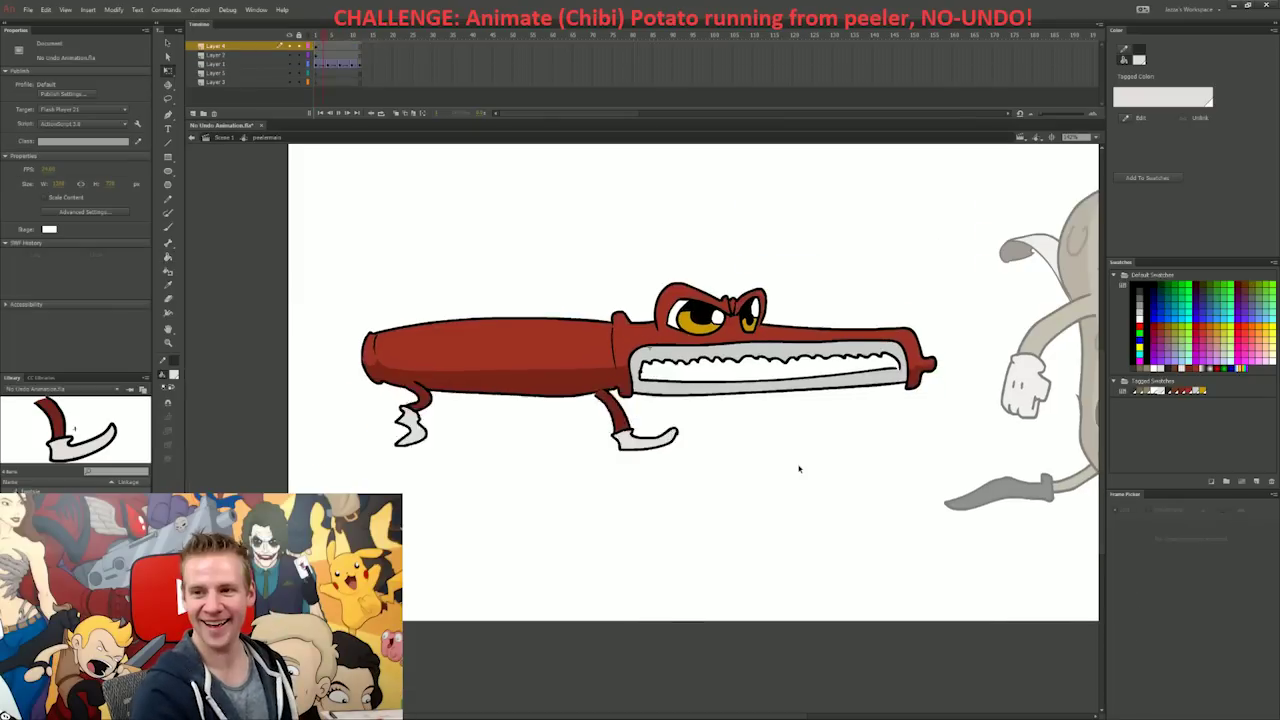
{"action": "key", "text": "Return"}
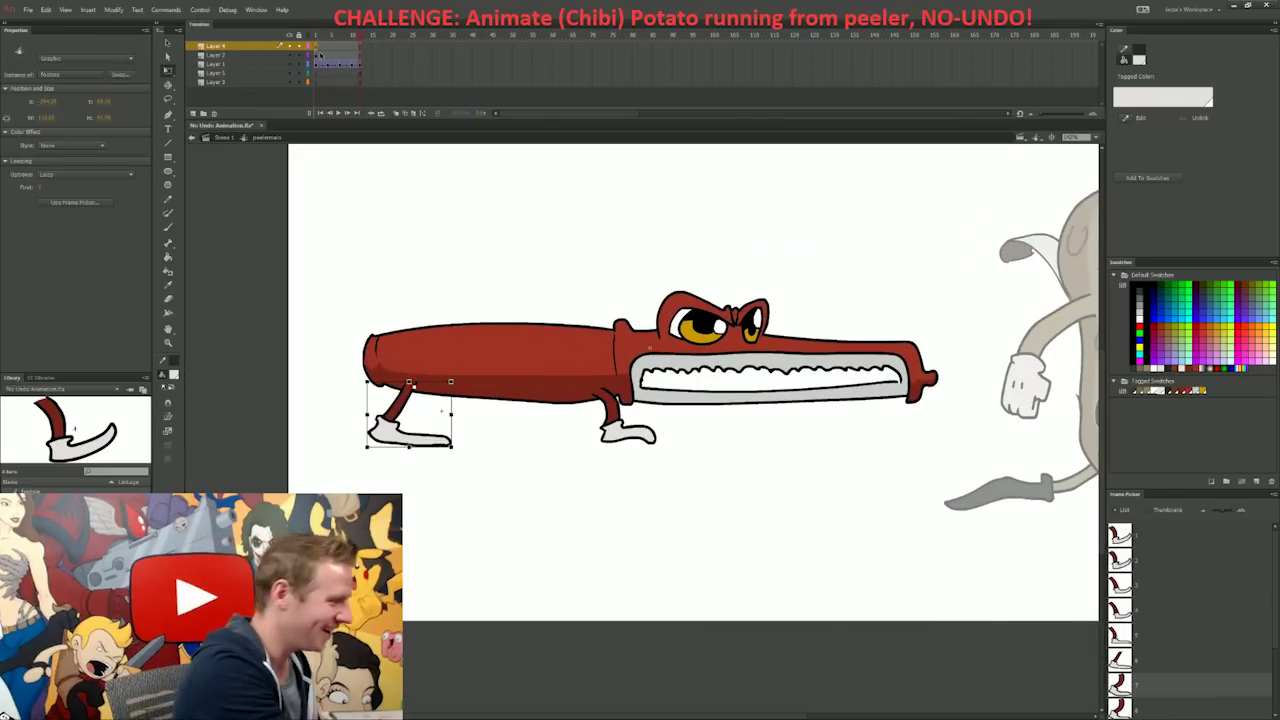
Step: Copy both legs to the first frame of the bottom layer and nudge the copies back and slightly up as far legs
{"action": "left_click", "coordinate": [318, 55]}
{"action": "left_click", "coordinate": [318, 81]}
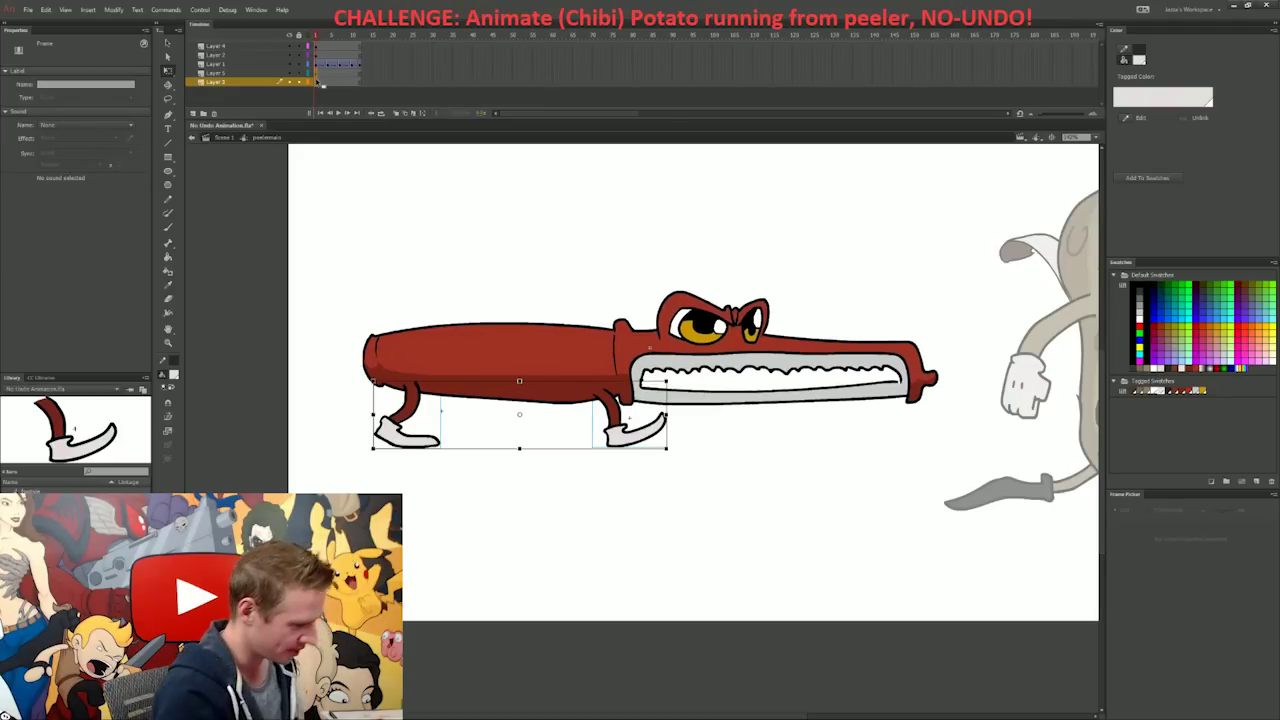
{"action": "key", "text": "Left"}
{"action": "key", "text": "Left"}
{"action": "key", "text": "Left"}
{"action": "key", "text": "Left"}
{"action": "key", "text": "Left"}
{"action": "key", "text": "Left"}
{"action": "key", "text": "Left"}
{"action": "key", "text": "Left"}
{"action": "key", "text": "Left"}
{"action": "key", "text": "Left"}
{"action": "key", "text": "Left"}
{"action": "key", "text": "Left"}
{"action": "key", "text": "Left"}
{"action": "key", "text": "Left"}
{"action": "key", "text": "Left"}
{"action": "key", "text": "Left"}
{"action": "key", "text": "Left"}
{"action": "key", "text": "Left"}
{"action": "key", "text": "Left"}
{"action": "key", "text": "Left"}
{"action": "key", "text": "Up"}
{"action": "key", "text": "Up"}
{"action": "key", "text": "Up"}
{"action": "key", "text": "Up"}
{"action": "key", "text": "Up"}
{"action": "key", "text": "Up"}
{"action": "key", "text": "Up"}
{"action": "key", "text": "Up"}
{"action": "key", "text": "Up"}
{"action": "key", "text": "Up"}
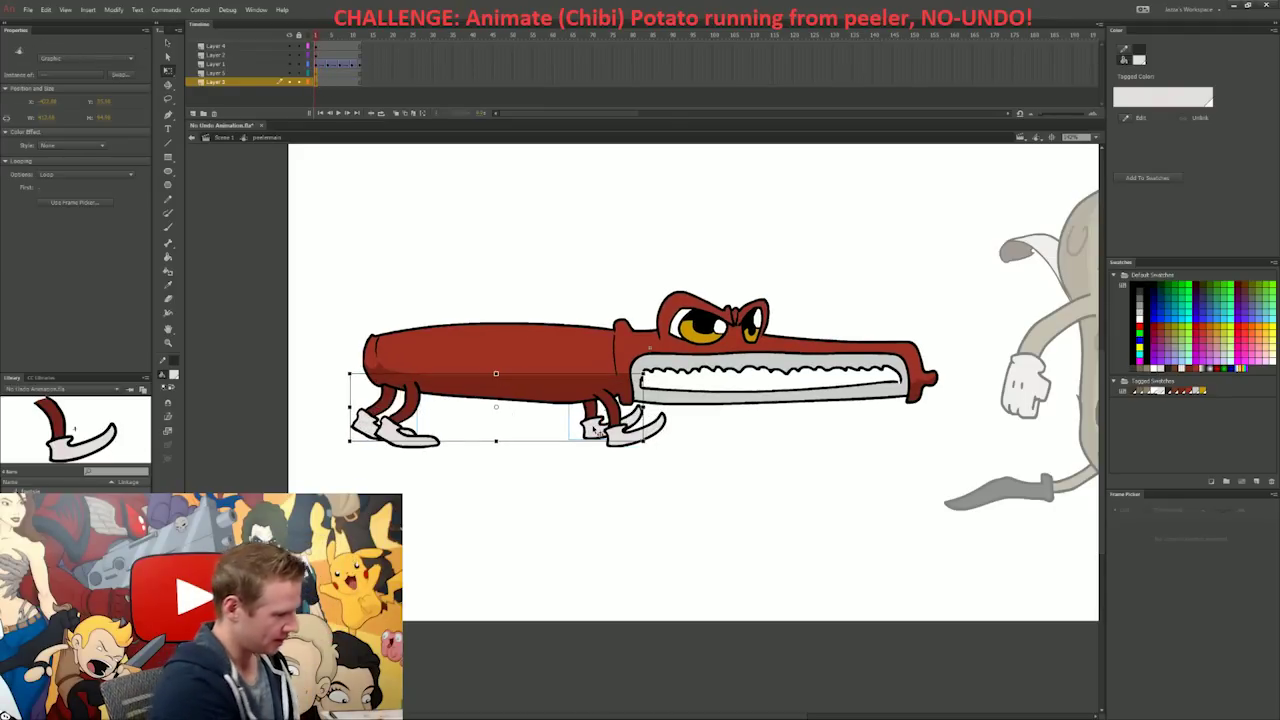
Step: Apply a colour effect style to the copied far legs to darken them
{"action": "left_click", "coordinate": [93, 148]}
{"action": "left_click", "coordinate": [74, 168]}
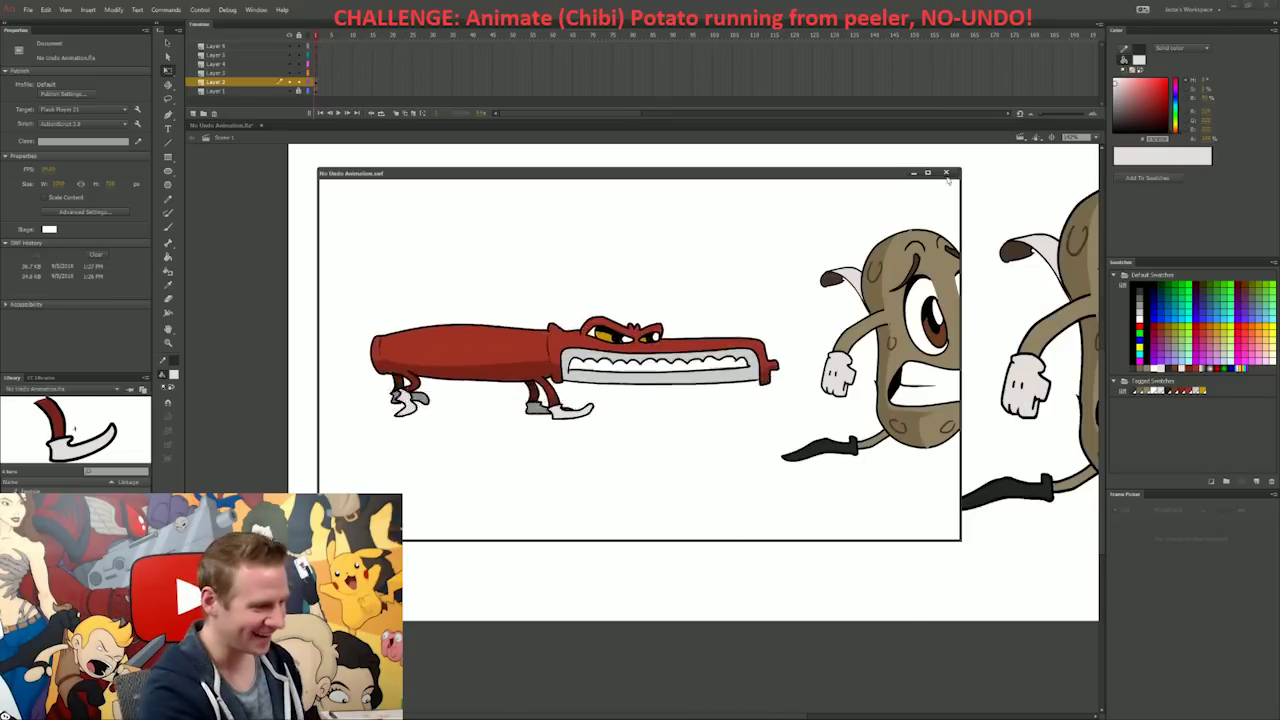
Step: Inside the peelerbody symbol, draw and colour a flapping peel strip in the peeler's mouth frame by frame, and test the movie
{"action": "left_click", "coordinate": [952, 171]}
{"action": "double_click", "coordinate": [816, 374]}
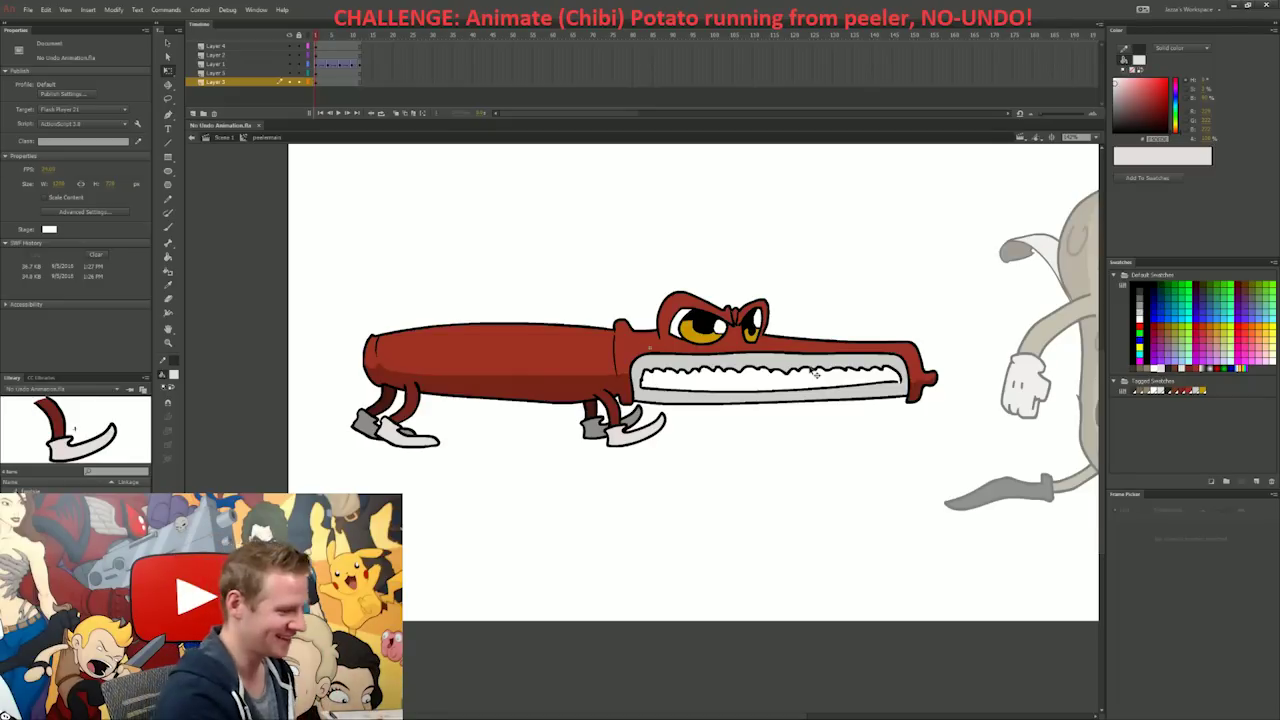
{"action": "left_click", "coordinate": [727, 369]}
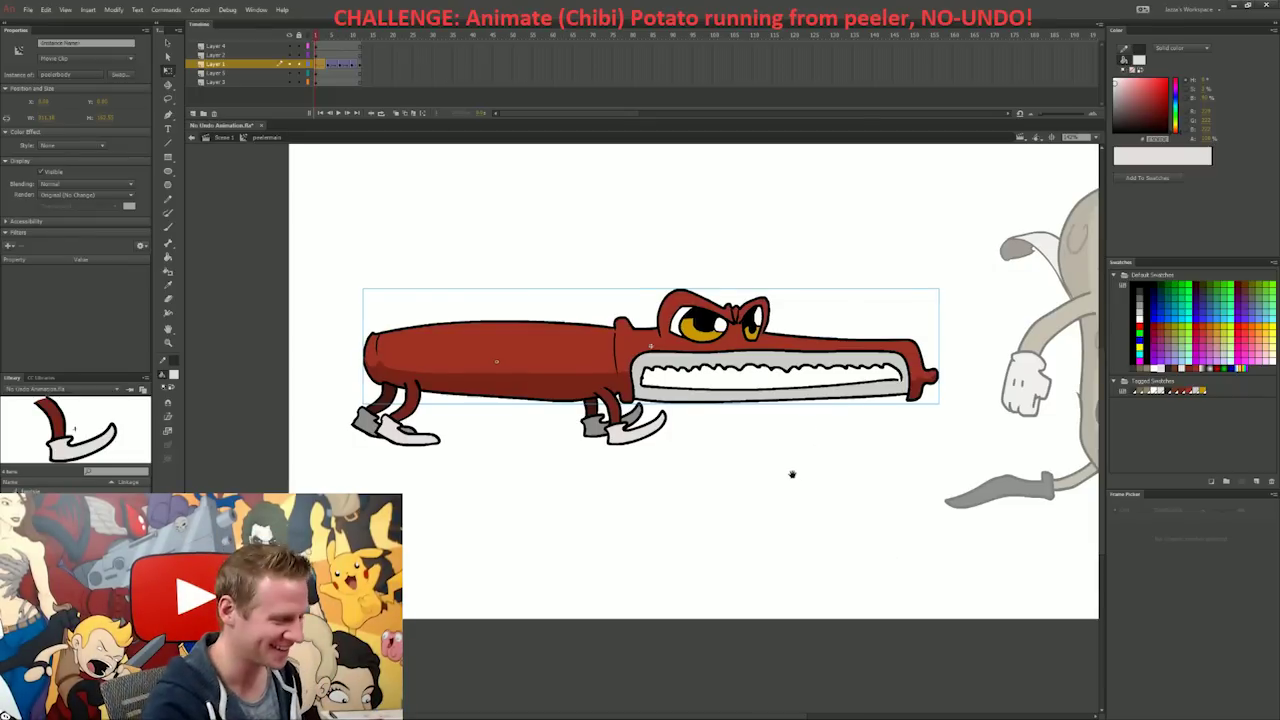
{"action": "double_click", "coordinate": [796, 330]}
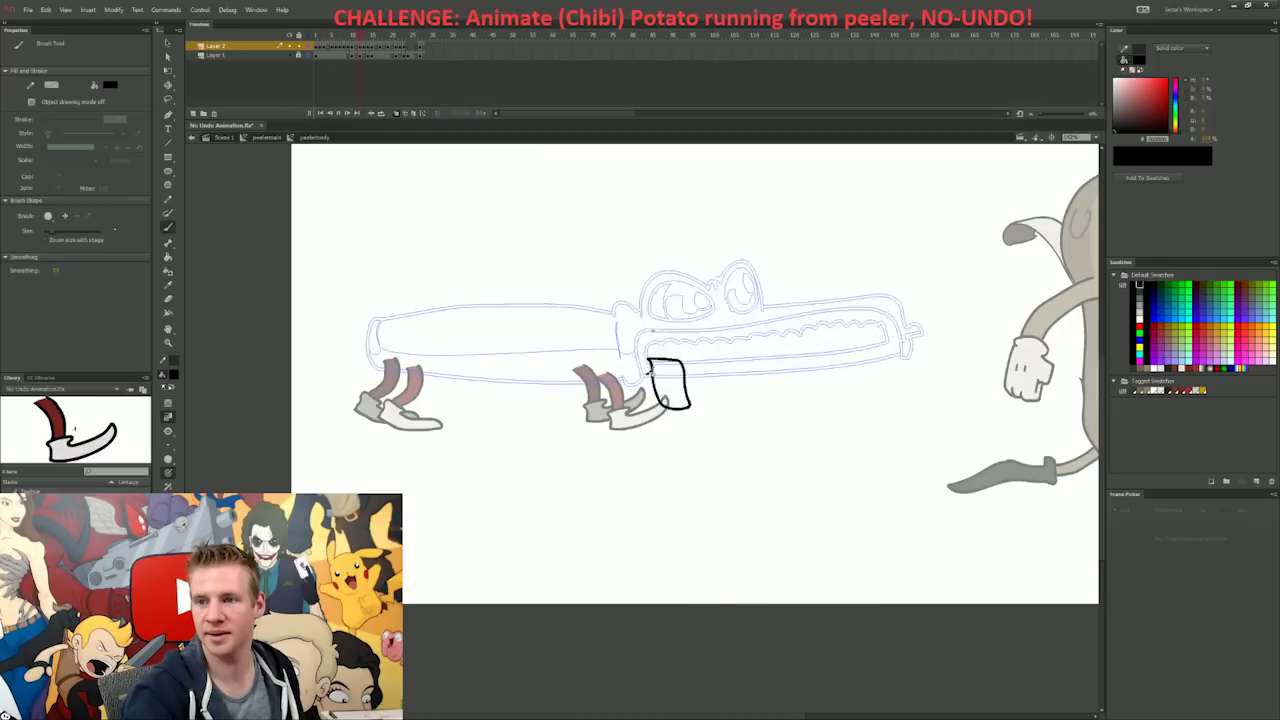
{"action": "key", "text": "Return"}
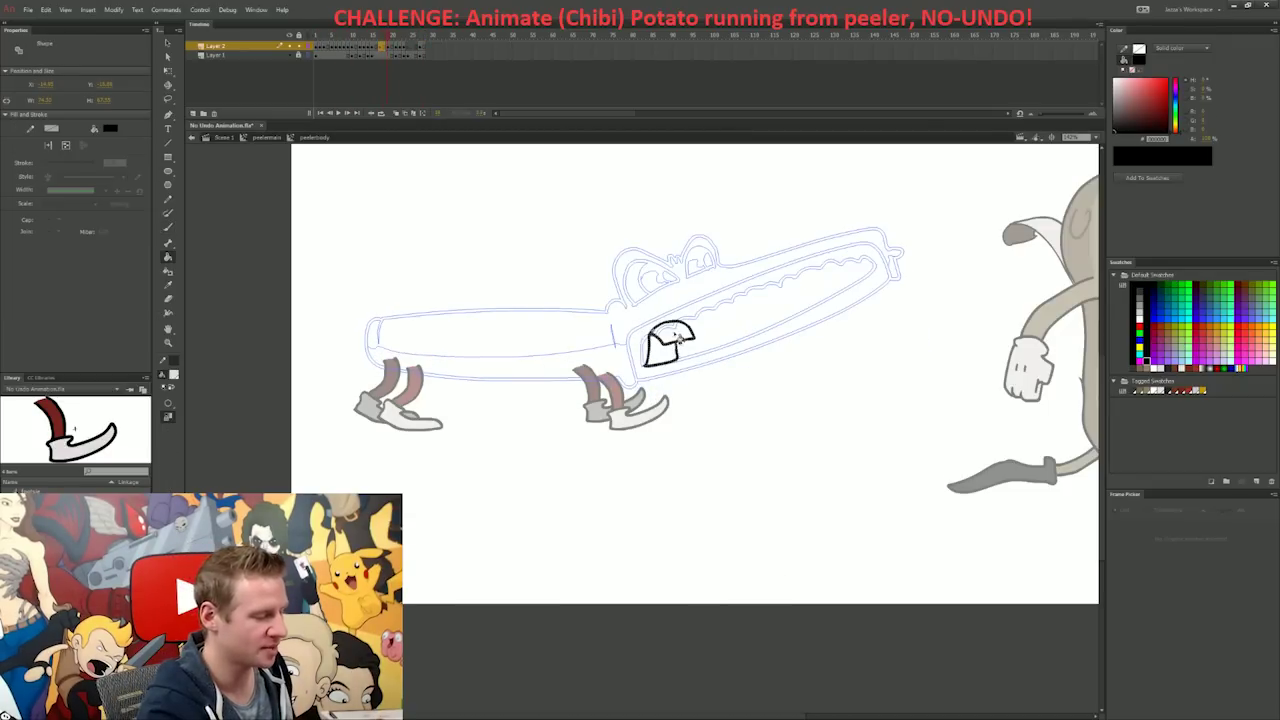
{"action": "key", "text": "period"}
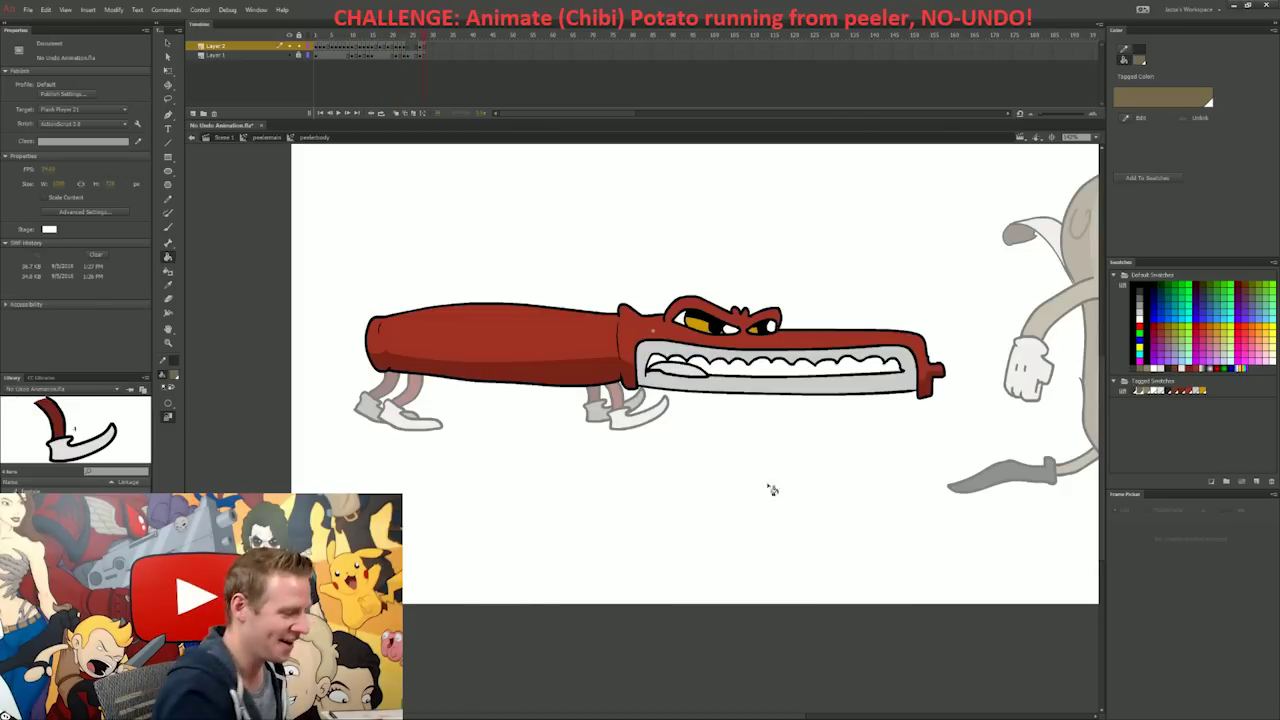
{"action": "key", "text": "q"}
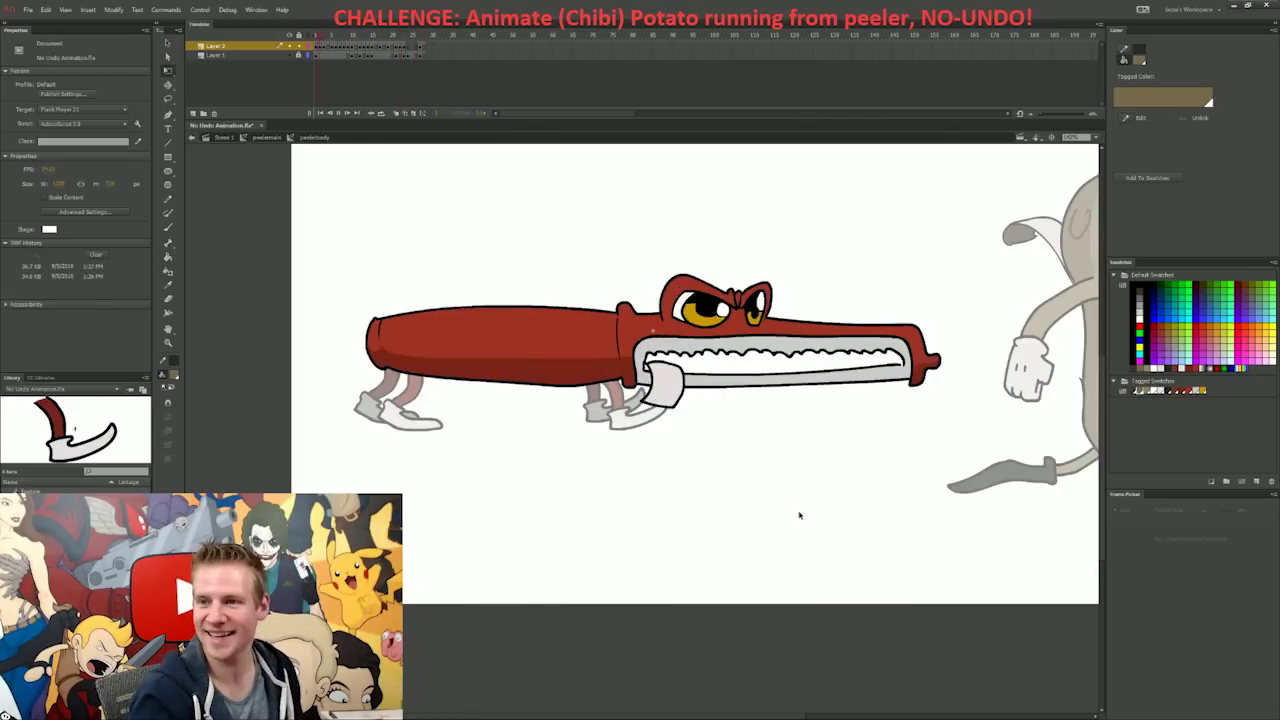
{"action": "key", "text": "ctrl+Return"}
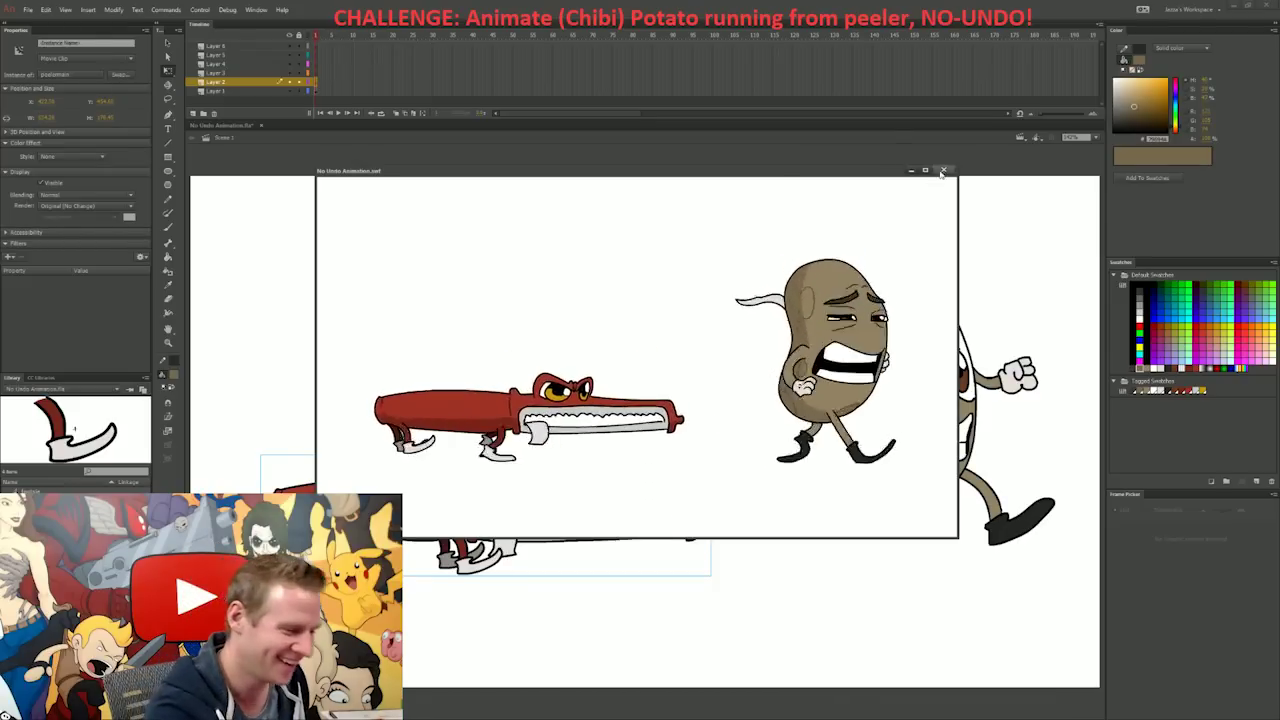
{"action": "key", "text": "ctrl+w"}
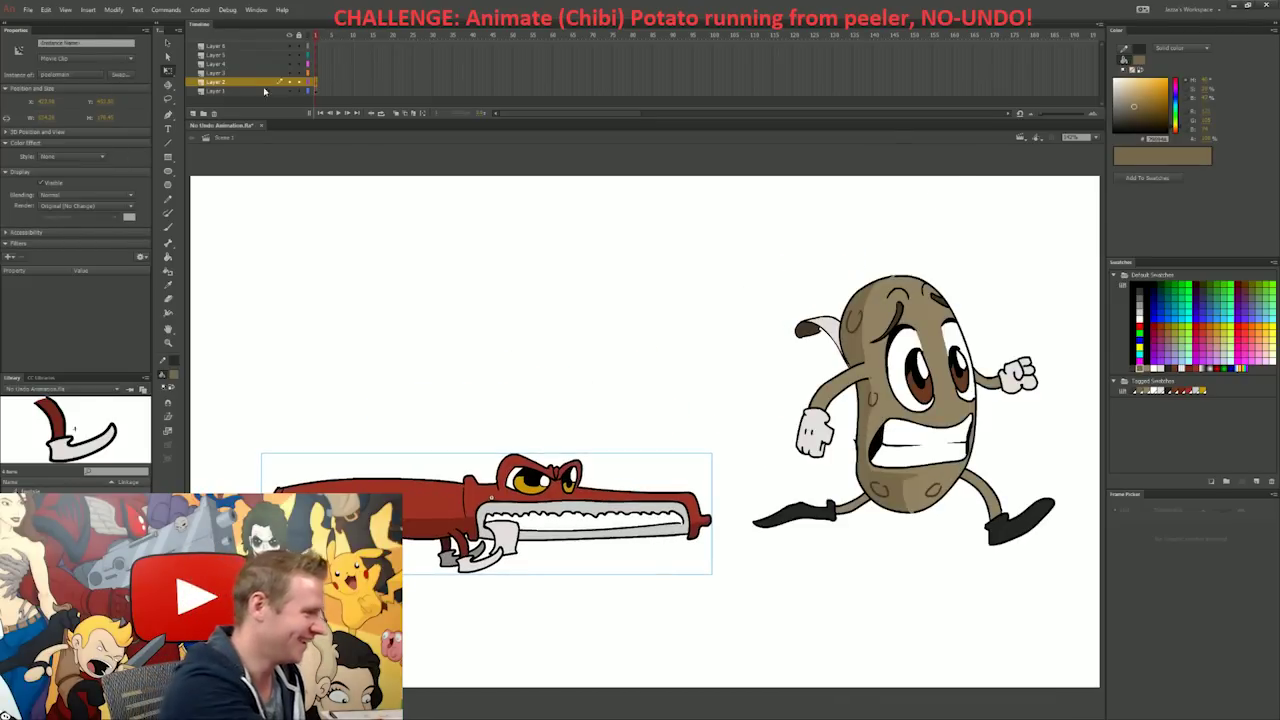
Step: Add a new layer beneath Layer 1 in the main scene and nudge the peeler and potato slightly left
{"action": "left_click", "coordinate": [258, 90]}
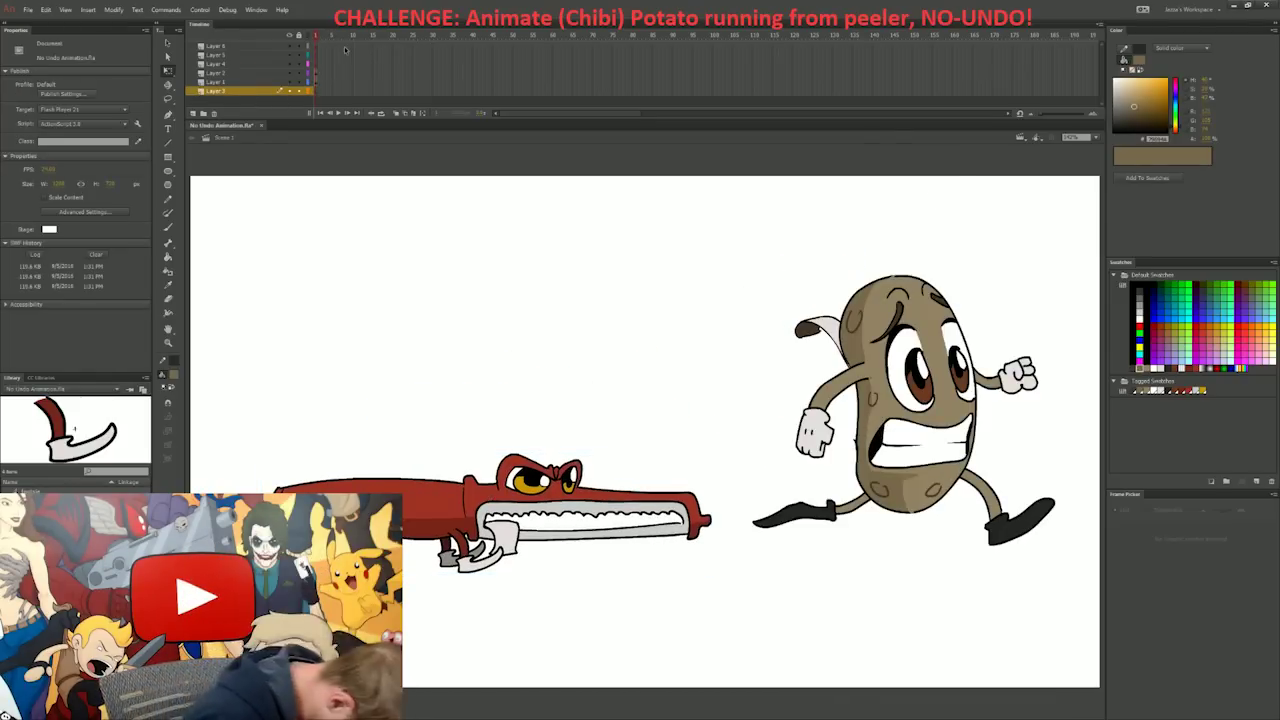
{"action": "left_click_drag", "start_coordinate": [938, 234], "coordinate": [543, 576]}
{"action": "left_click_drag", "start_coordinate": [932, 501], "coordinate": [926, 498]}
{"action": "mouse_move", "coordinate": [708, 421]}
{"action": "left_mouse_down"}
{"action": "mouse_move", "coordinate": [662, 543]}
{"action": "mouse_move", "coordinate": [640, 556]}
{"action": "left_mouse_up"}
Step: Draw a large circle without an outline above the peeler on the new bottom layer, filled with a white-to-black radial gradient
{"action": "left_click", "coordinate": [232, 91]}
{"action": "left_click", "coordinate": [168, 171]}
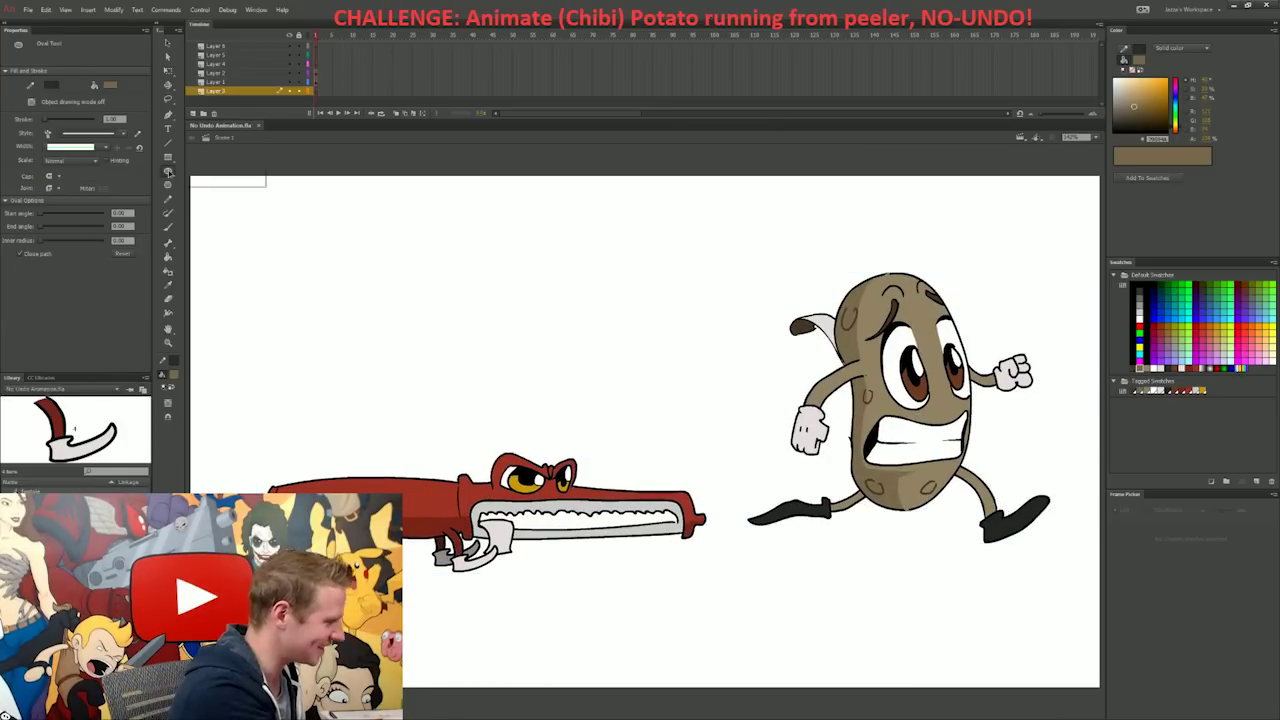
{"action": "left_click_drag", "start_coordinate": [370, 210], "coordinate": [616, 456]}
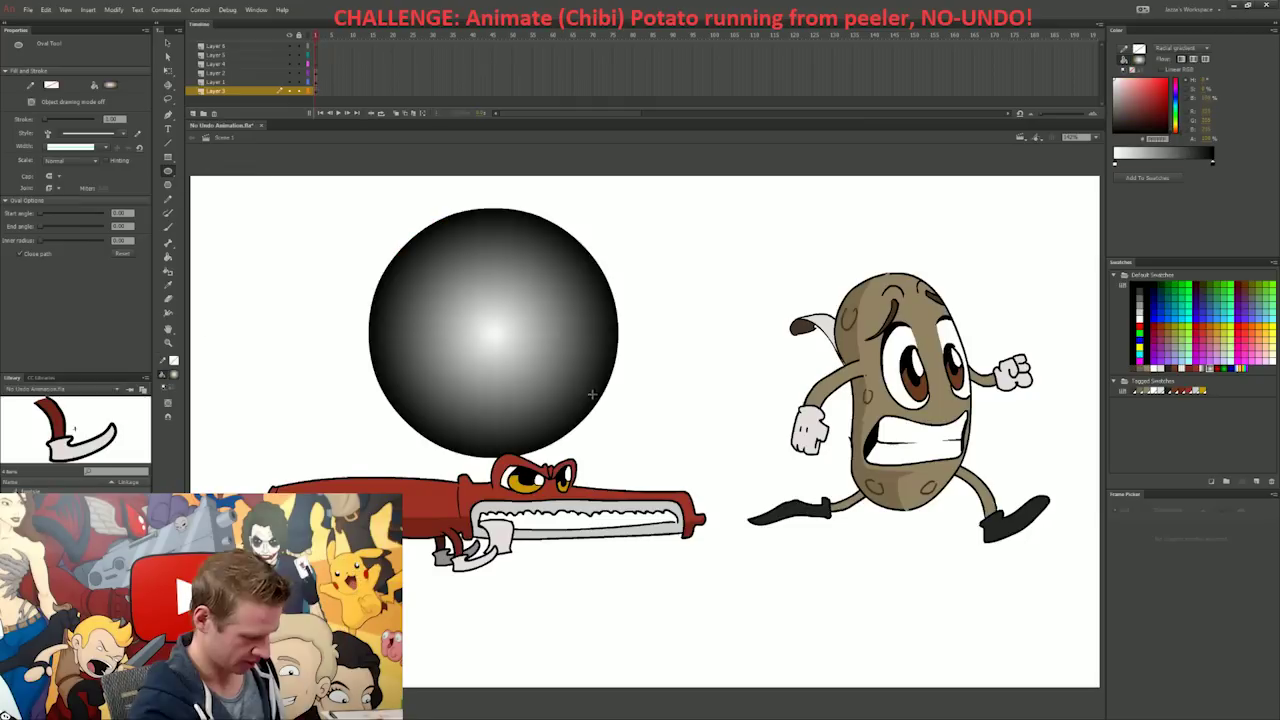
Step: Change the circle's radial gradient to faint black at the centre, fading to 0% alpha at the edge
{"action": "key", "text": "v"}
{"action": "left_click", "coordinate": [590, 381]}
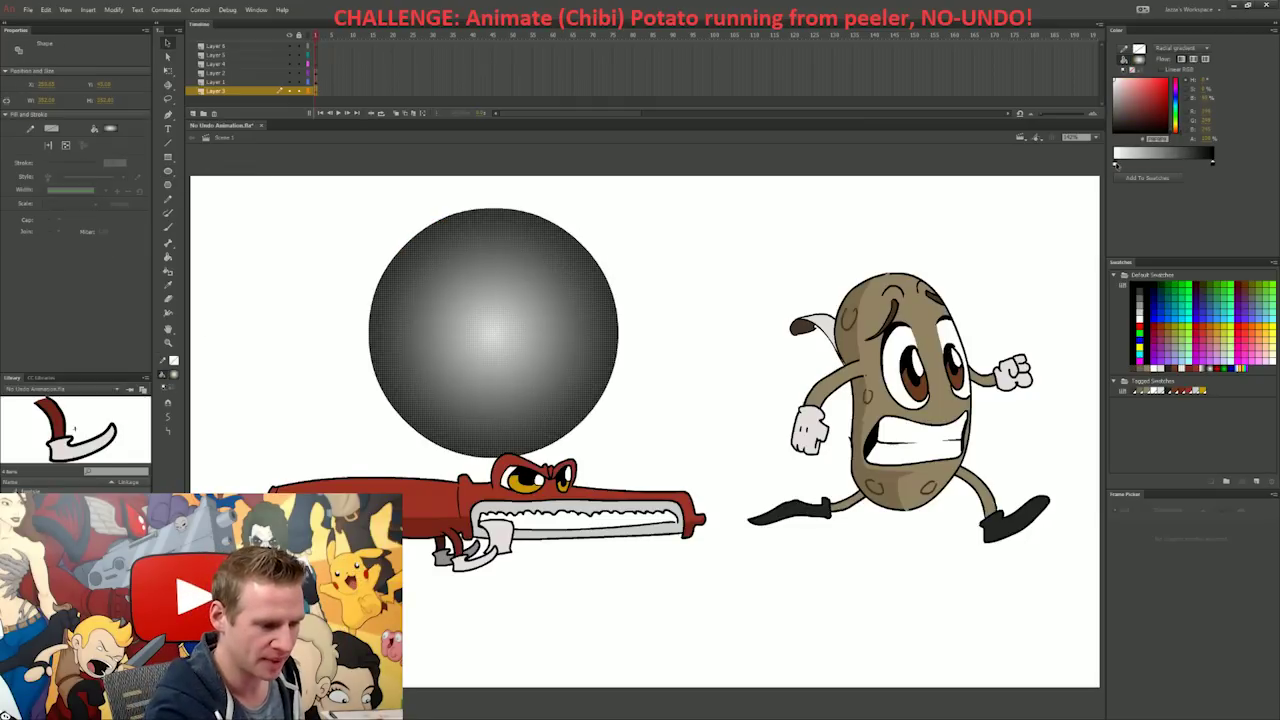
{"action": "left_click", "coordinate": [1115, 131]}
{"action": "left_click", "coordinate": [1205, 139]}
{"action": "type", "text": "0"}
{"action": "left_click", "coordinate": [1214, 164]}
{"action": "left_click", "coordinate": [1206, 140]}
{"action": "type", "text": "0"}
Step: Flatten the gradient circle into a wide, thin ellipse and place it as a soft ground shadow beneath both the peeler and the potato
{"action": "left_click", "coordinate": [914, 240]}
{"action": "left_click", "coordinate": [571, 356]}
{"action": "key", "text": "q"}
{"action": "left_click_drag", "start_coordinate": [619, 458], "coordinate": [760, 351]}
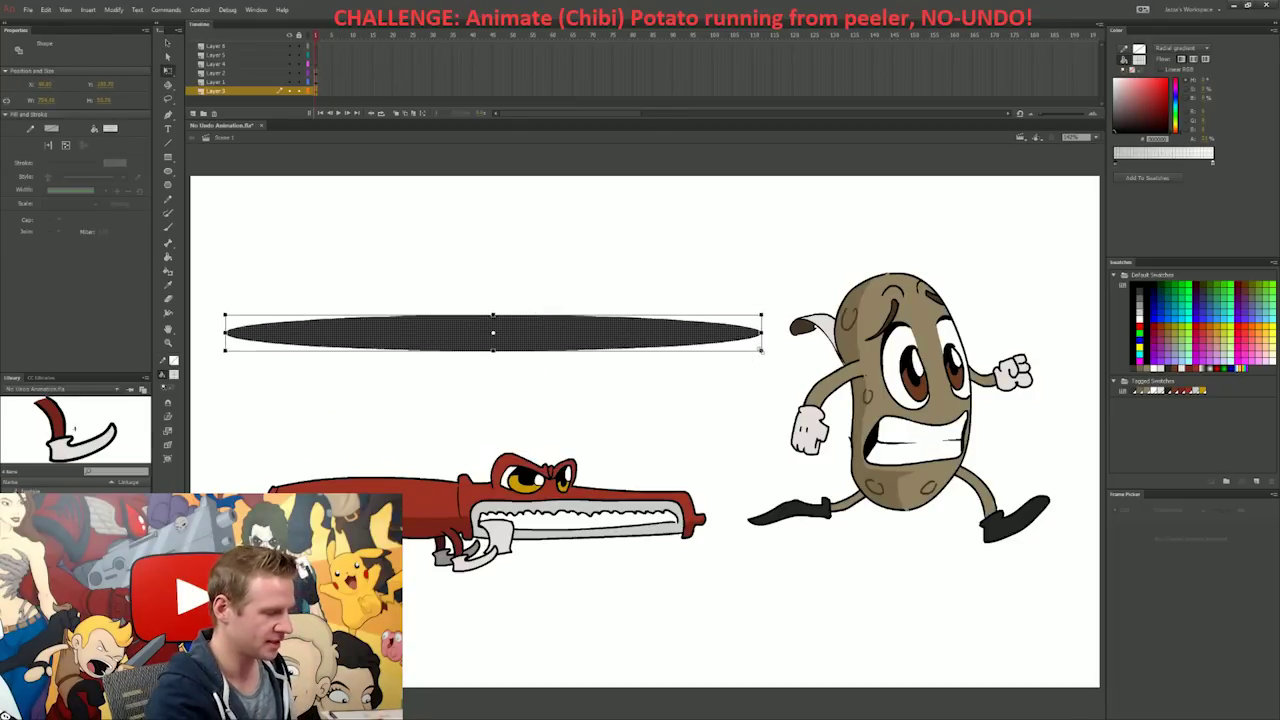
{"action": "left_click_drag", "start_coordinate": [493, 333], "coordinate": [895, 580]}
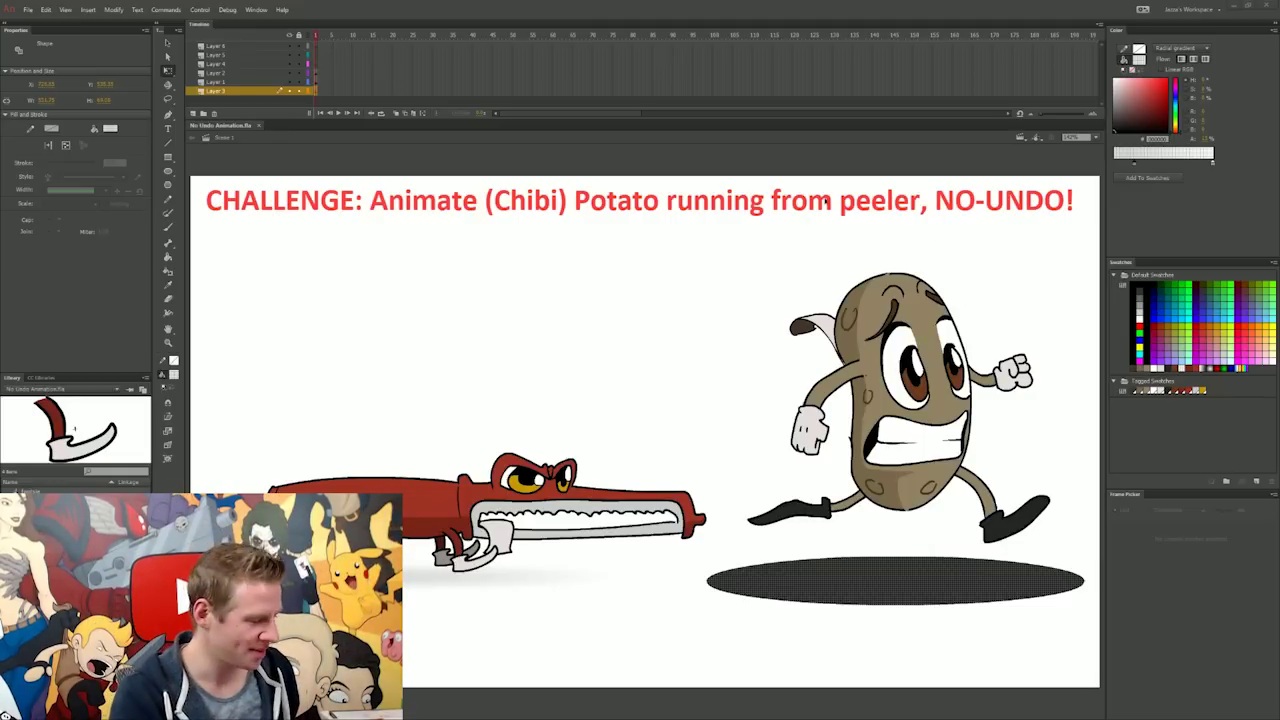
{"action": "left_click", "coordinate": [822, 204]}
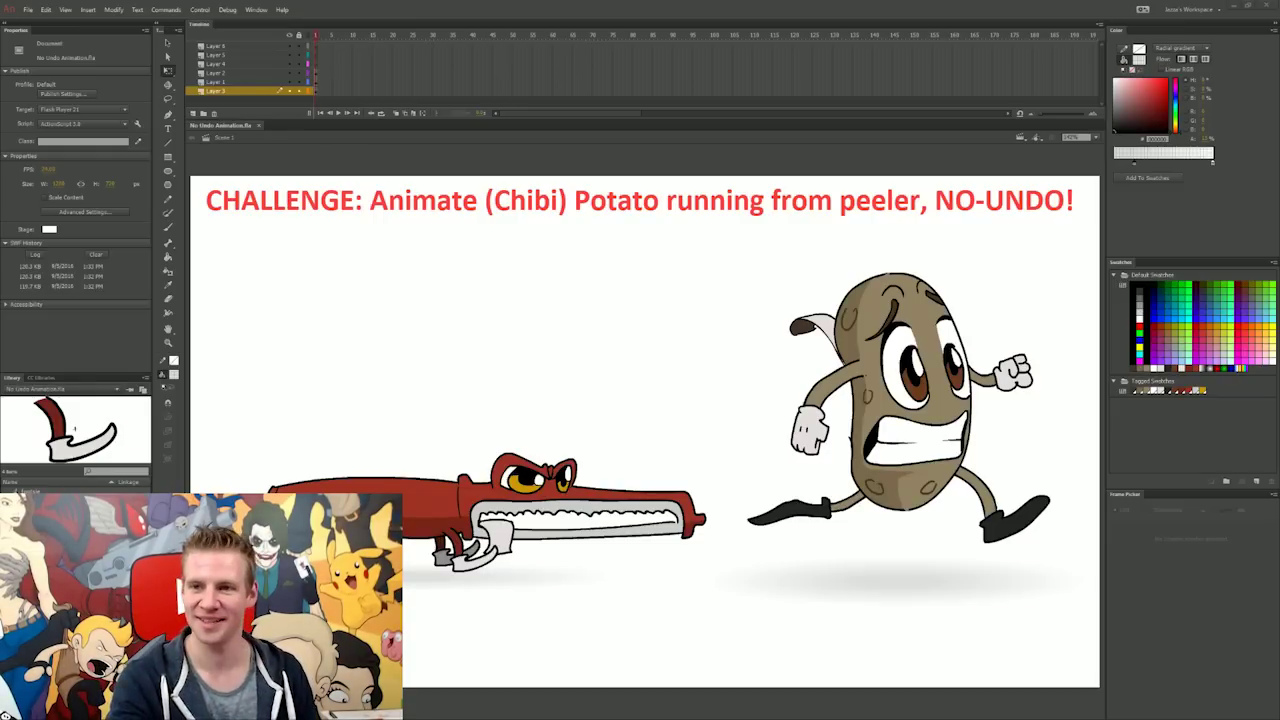
Step: Test the finished movie and enlarge the player window to watch the peeler chasing the potato
{"action": "key", "text": "ctrl+Return"}
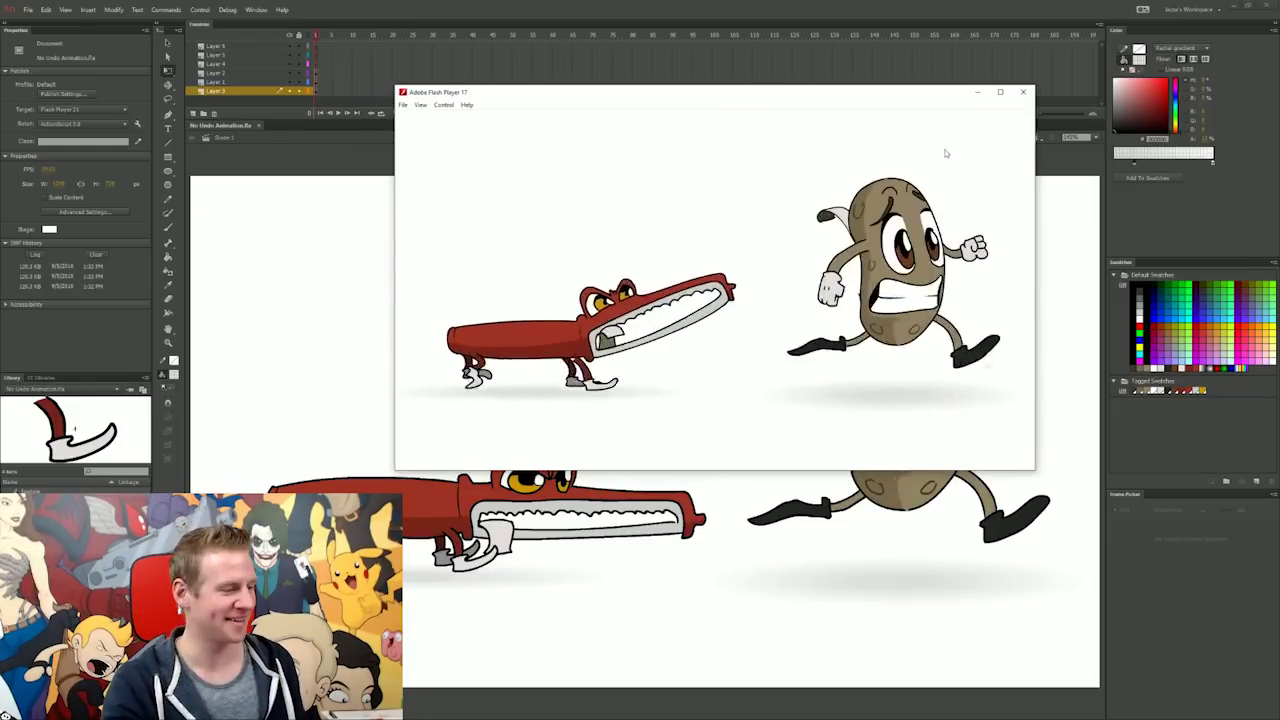
{"action": "double_click", "coordinate": [886, 98]}
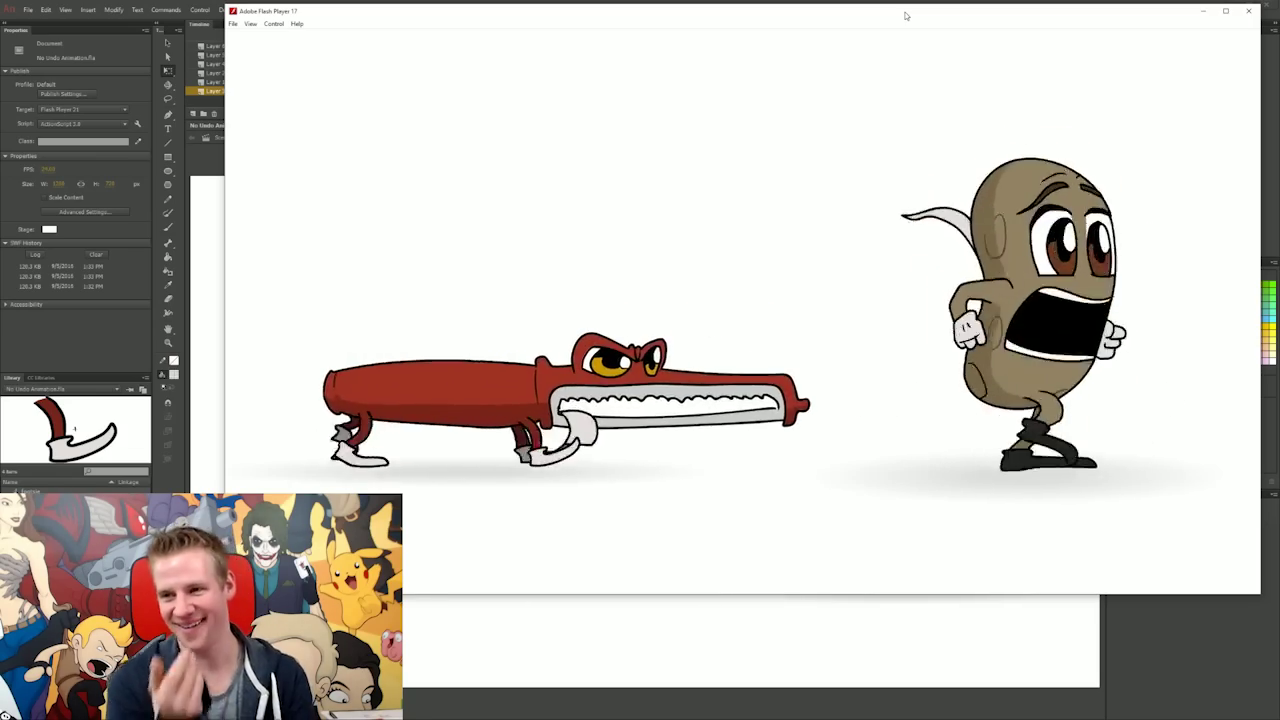
{"action": "left_click_drag", "start_coordinate": [905, 15], "coordinate": [893, 27]}
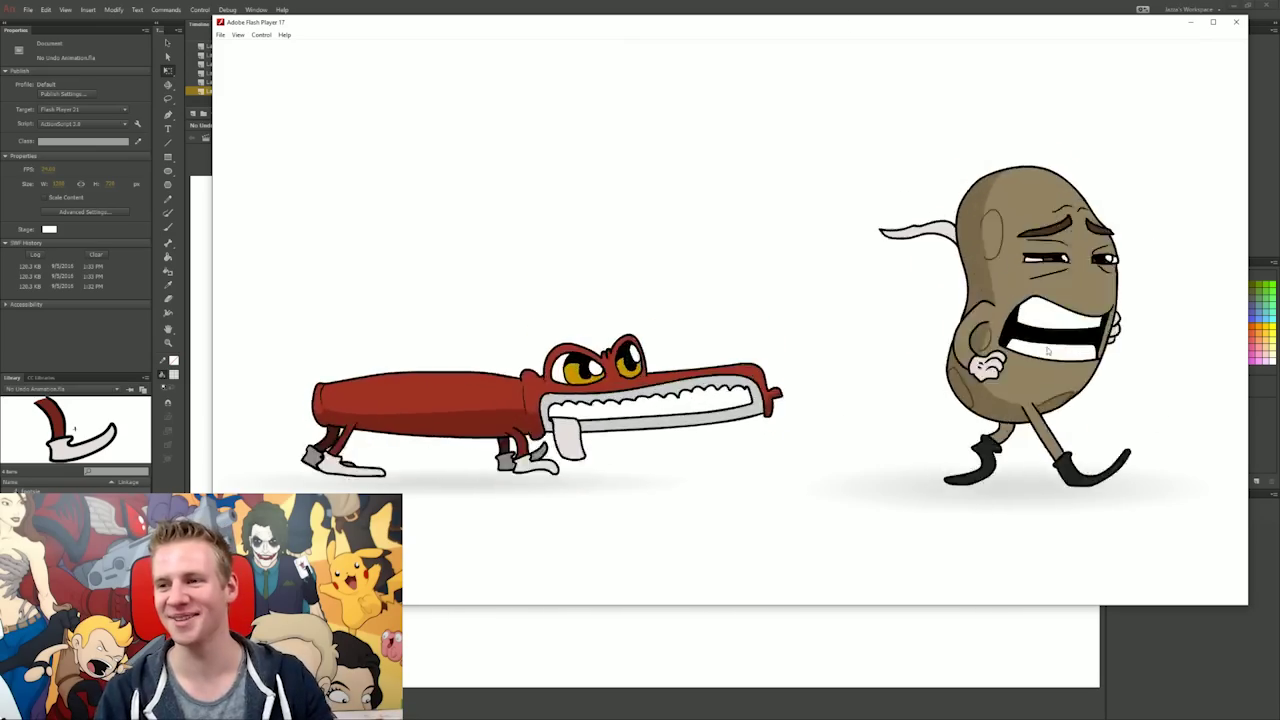